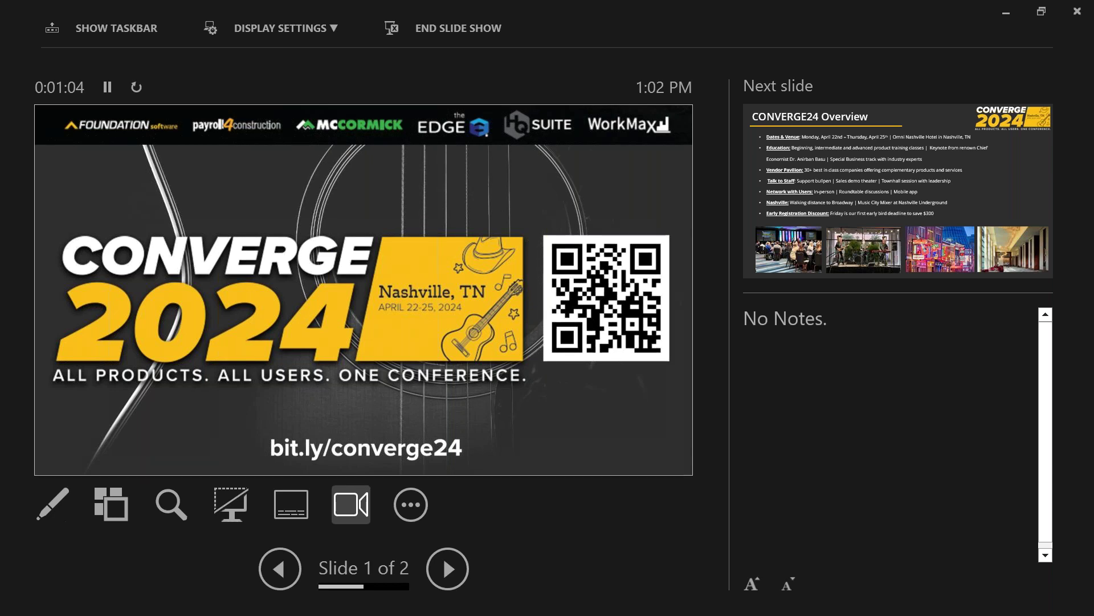
# - Advance the slide show from the Converge 2024 title slide to the CONVERGE24 Overview slide
pyautogui.press('Right')
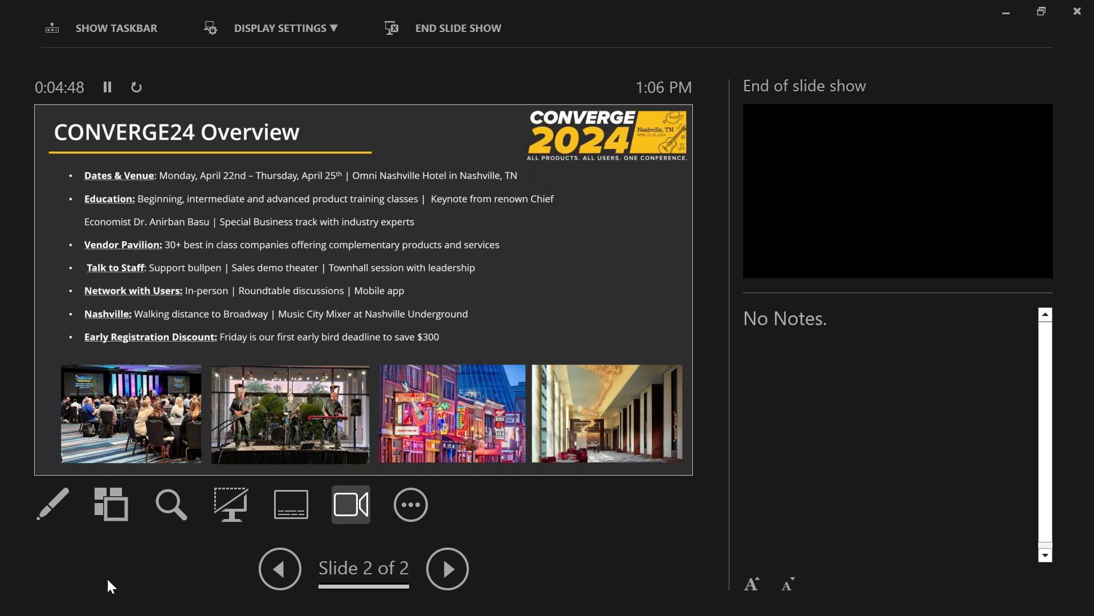
pyautogui.click(281, 570)
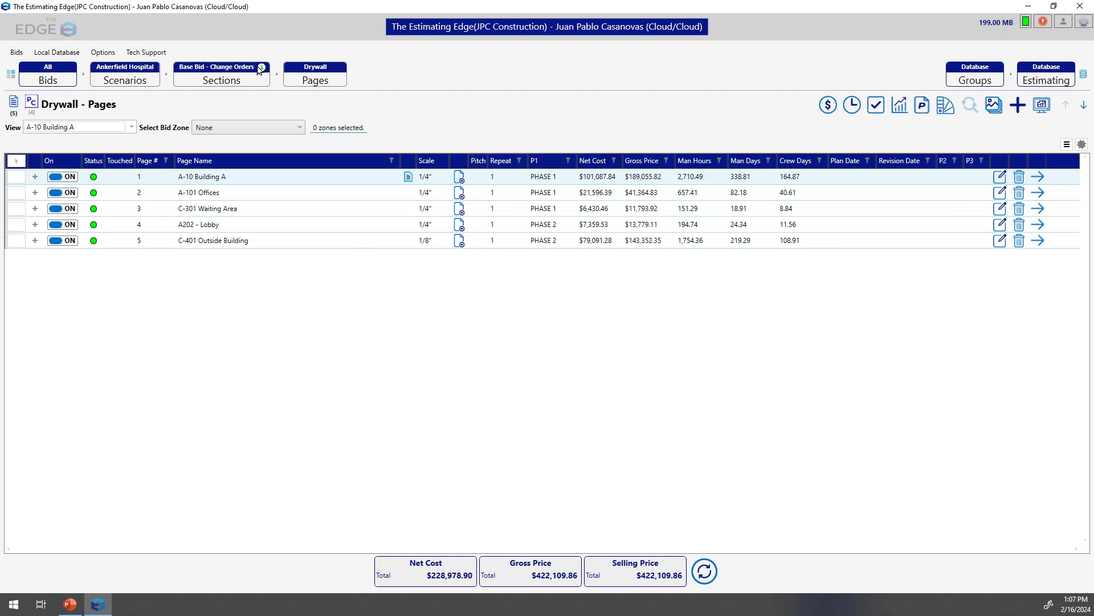
# - Switch to The EDGE and go from the Base Bid - Change Orders sections through the entire scenario's material pricing to its labor list
pyautogui.click(242, 79)
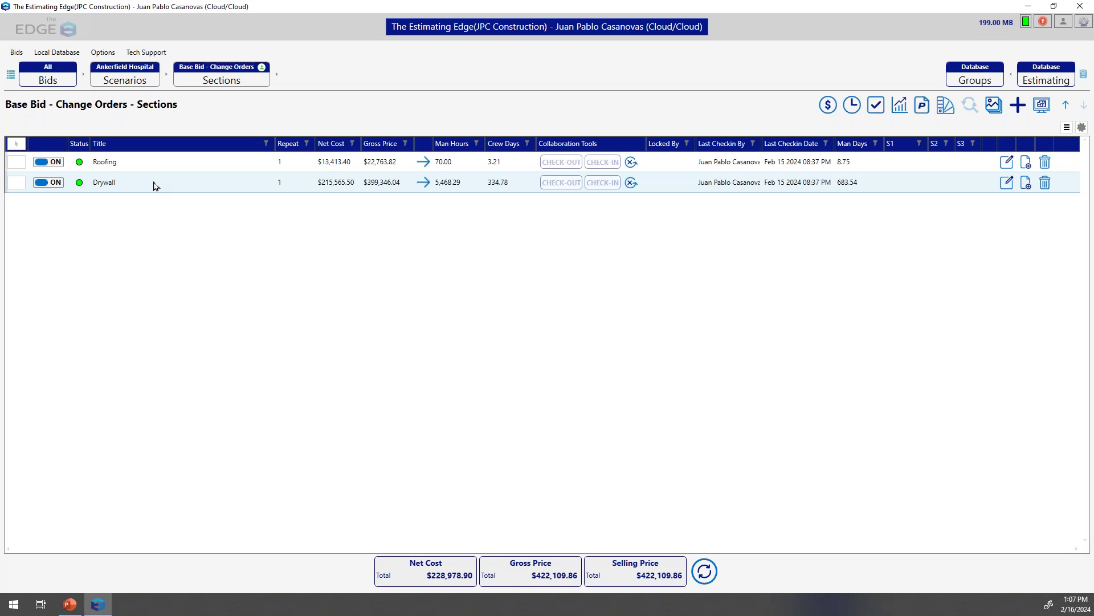
pyautogui.click(828, 105)
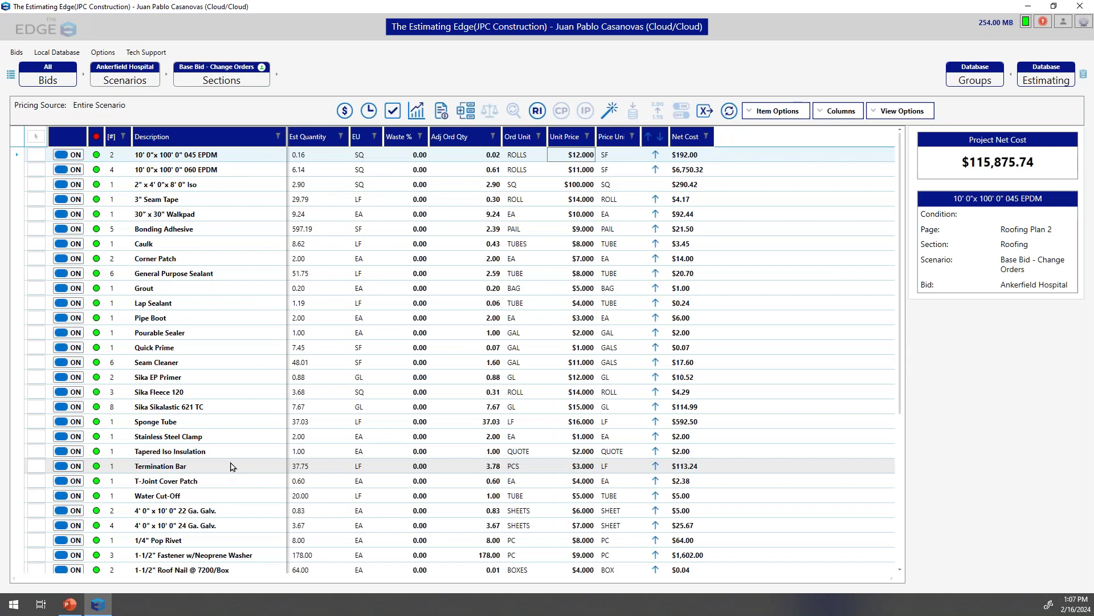
pyautogui.scroll(-3, 222, 430)
pyautogui.scroll(2, 225, 484)
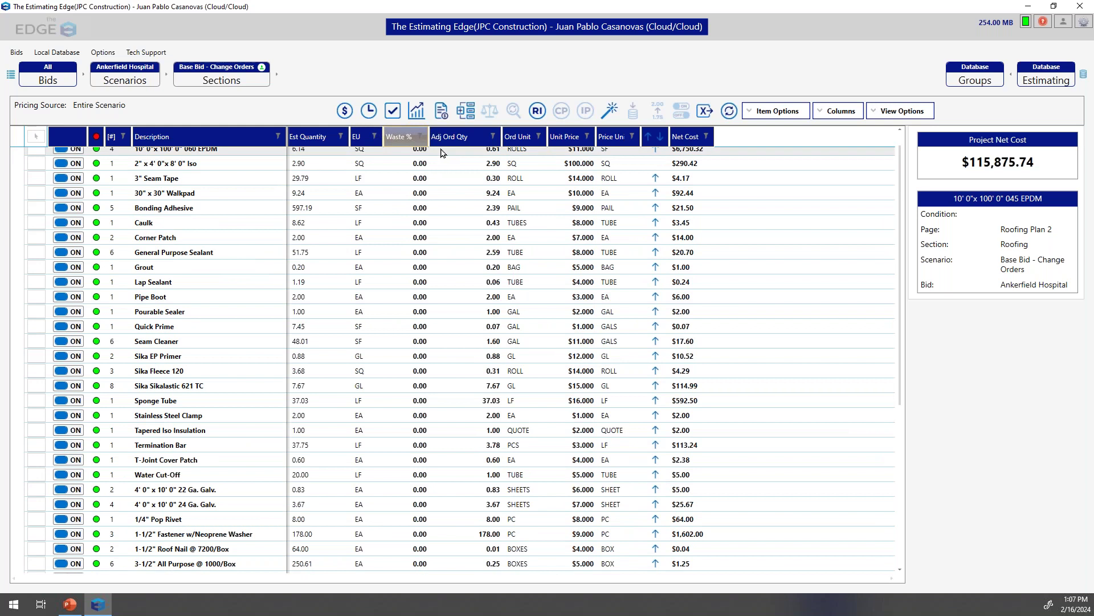
pyautogui.click(370, 111)
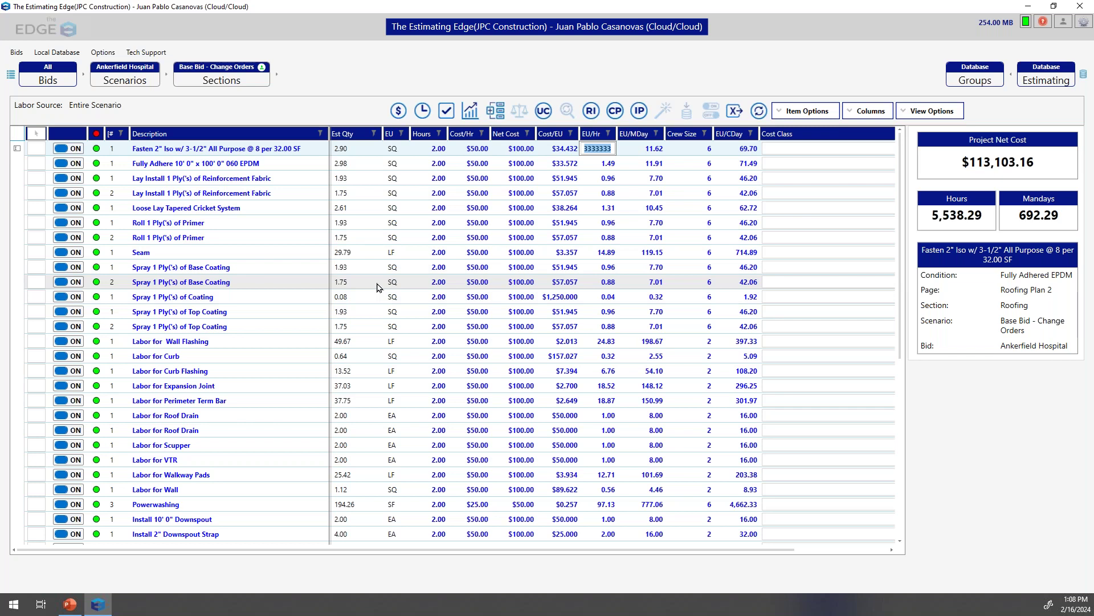
# - Open the scenario's recap with all Roofing categories expanded, then show the Bottom End summary for the whole job
pyautogui.click(446, 113)
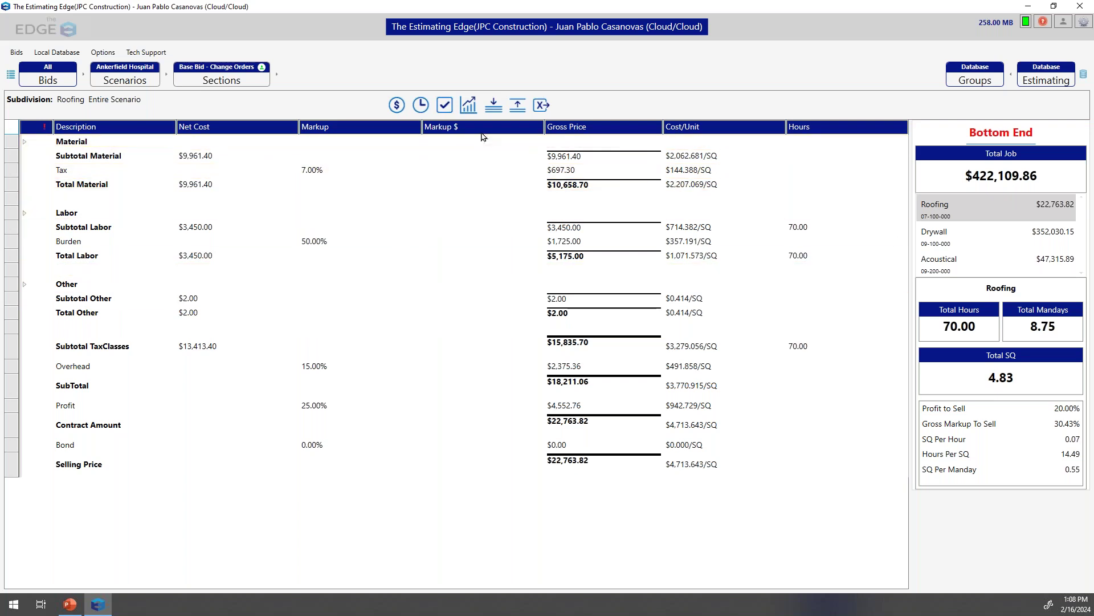
pyautogui.click(494, 105)
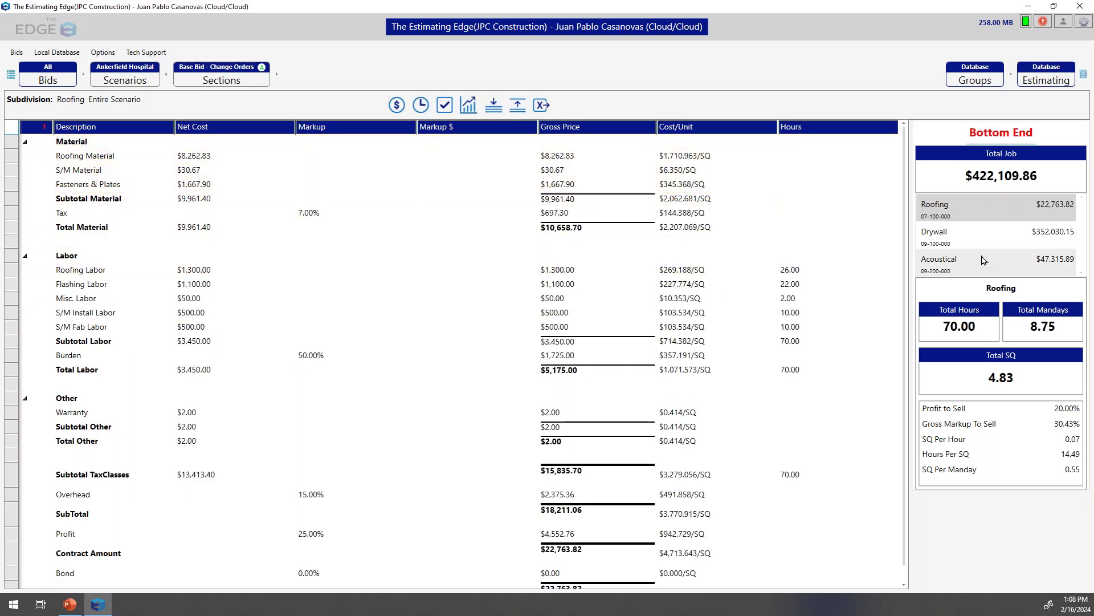
pyautogui.click(1001, 134)
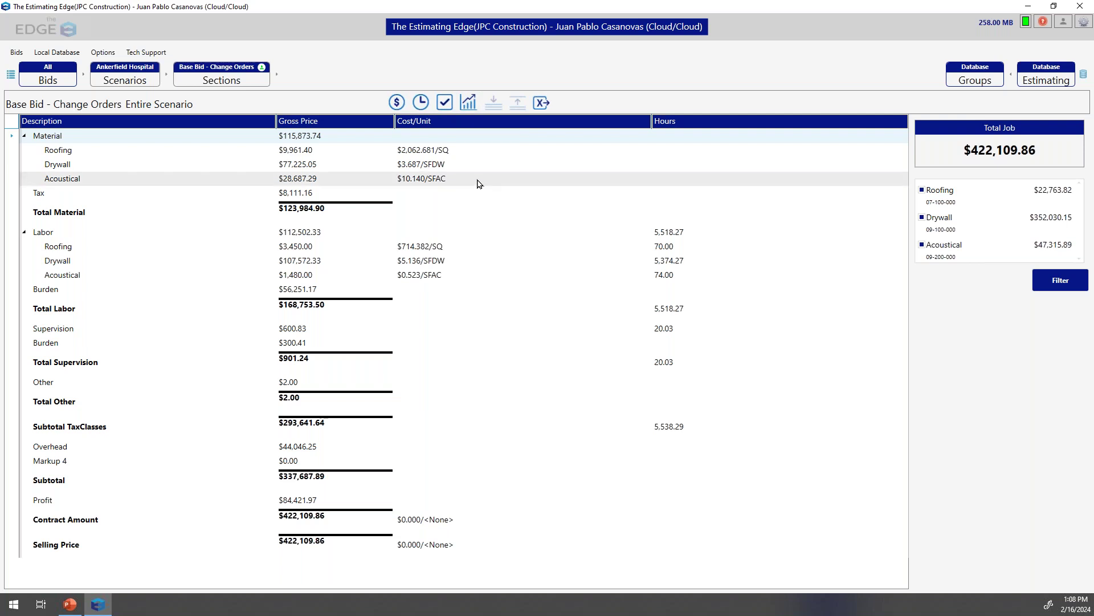
# - Look through the full list of available reports, from the pre-defined ones to Consolidated Condition Summary, and close it
pyautogui.hotkey('ctrl', 'r')
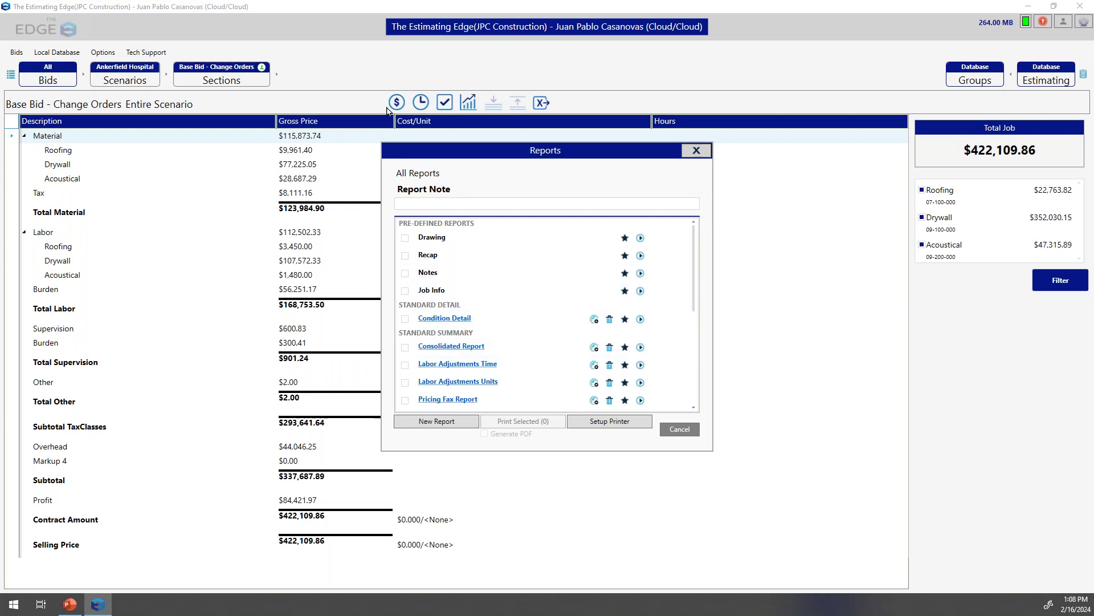
pyautogui.moveTo(537, 150); pyautogui.dragTo(504, 67)
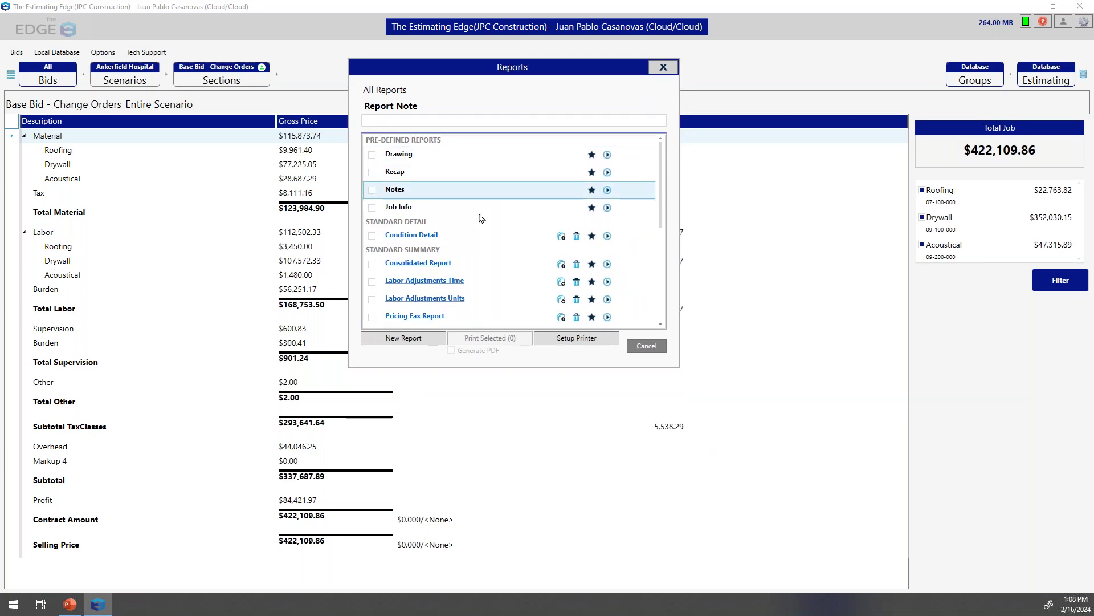
pyautogui.moveTo(656, 216); pyautogui.dragTo(654, 317)
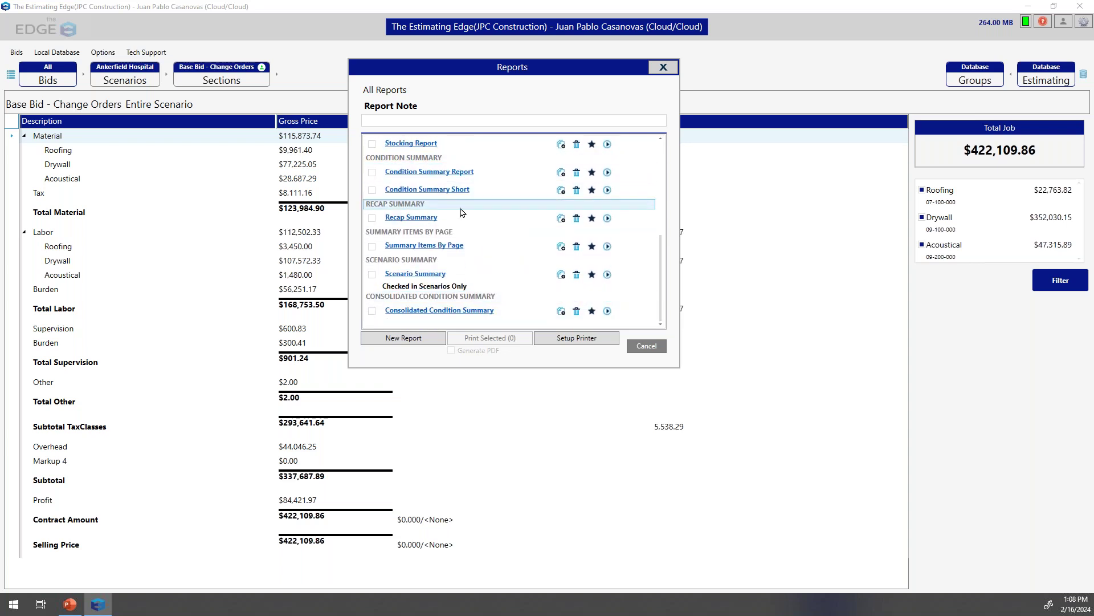
pyautogui.moveTo(661, 288); pyautogui.dragTo(664, 184)
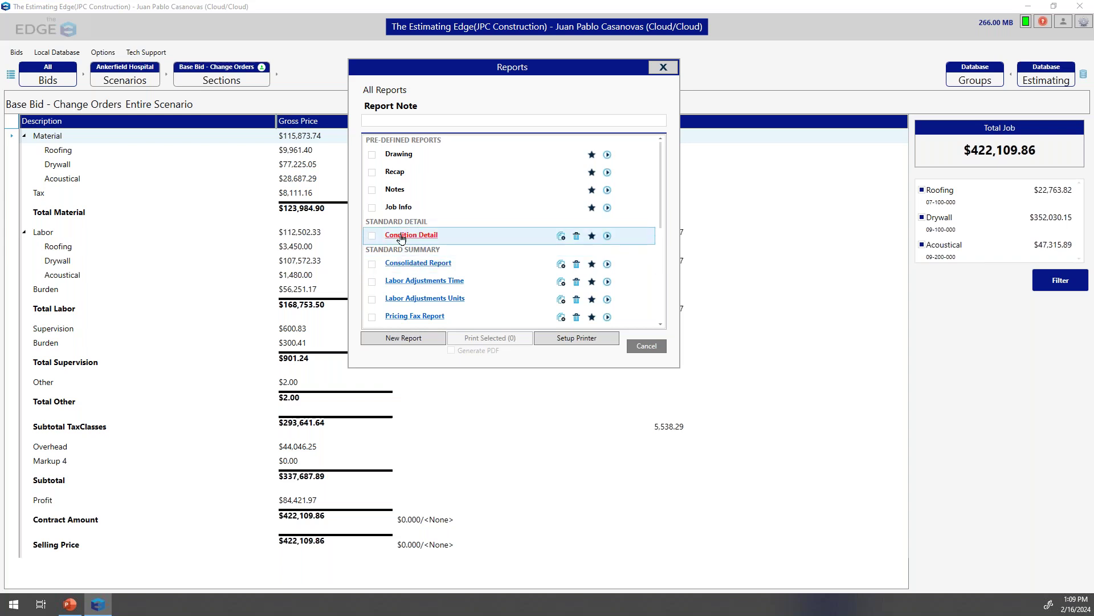
pyautogui.click(664, 68)
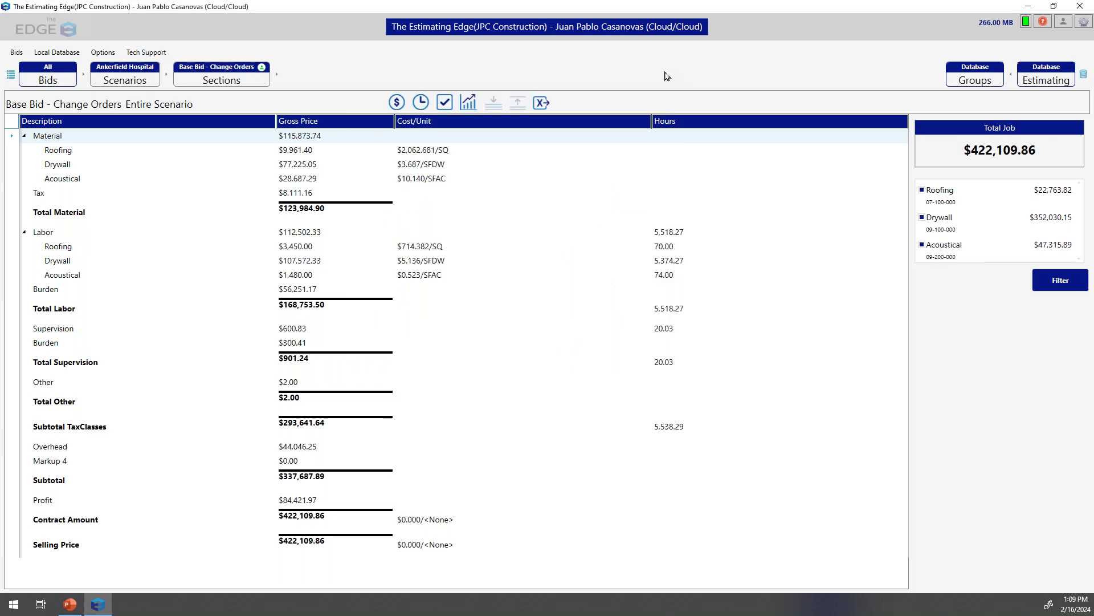
# - Arrange the browser with the report PDFs and the estimating window side by side, each filling half the screen
pyautogui.press('super+Right')
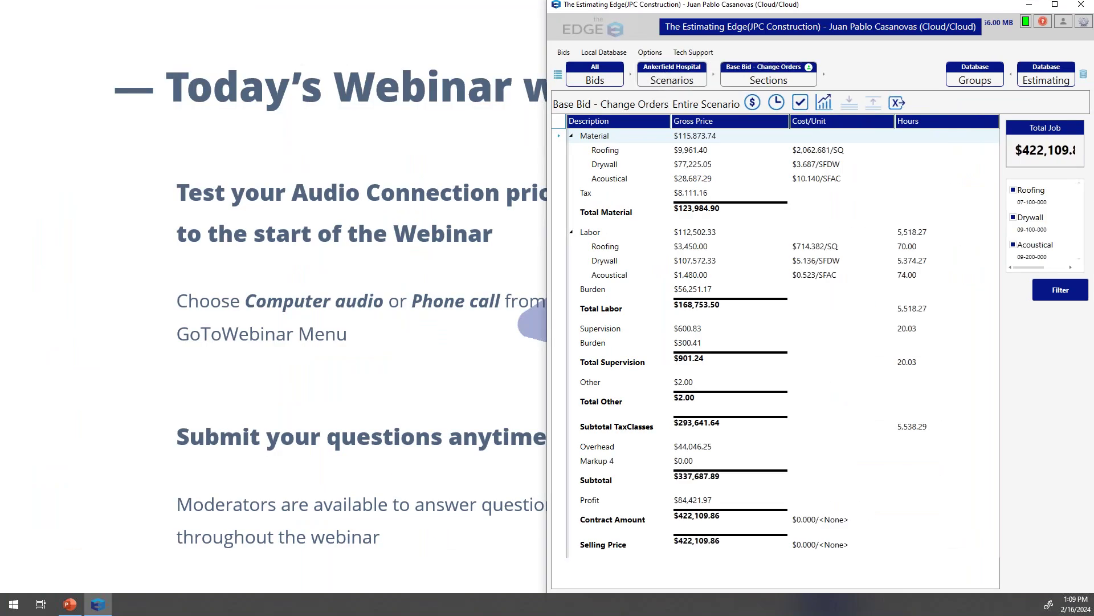
pyautogui.press('super+Right')
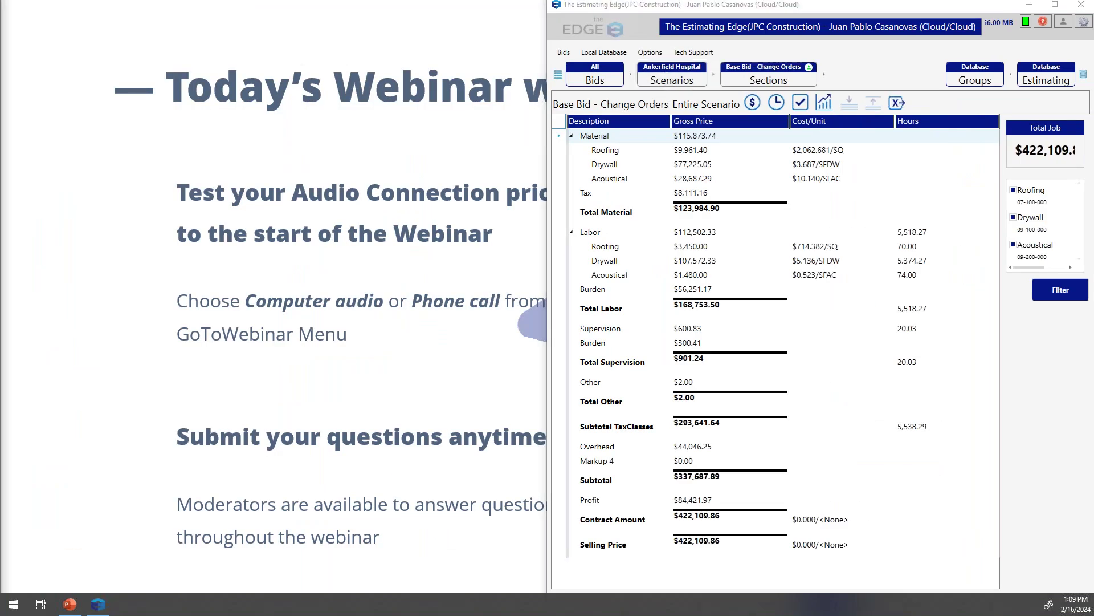
pyautogui.press('super+Left')
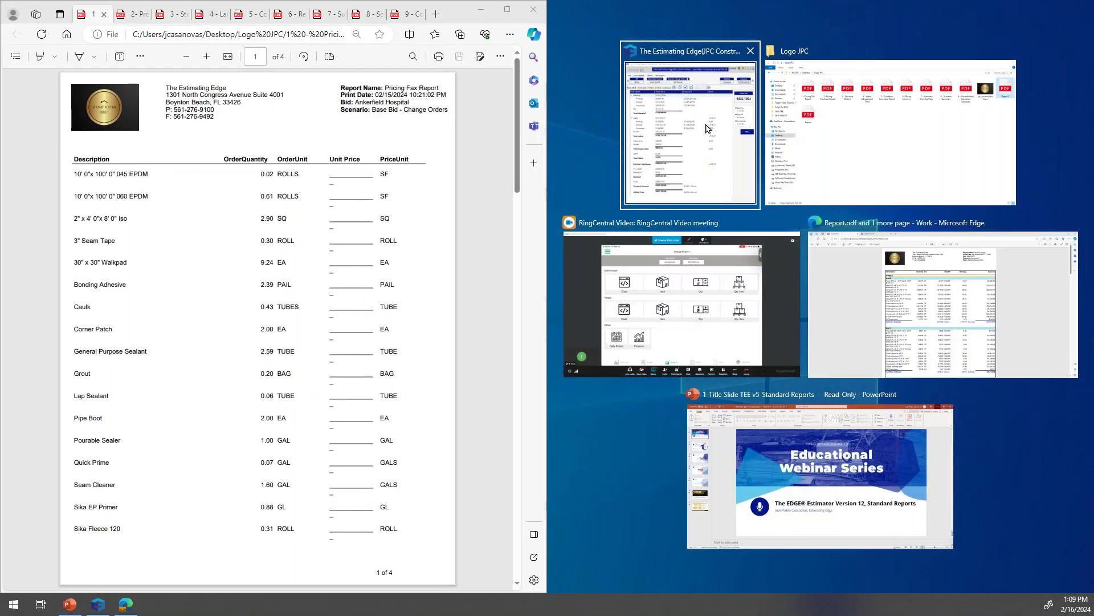
pyautogui.click(678, 187)
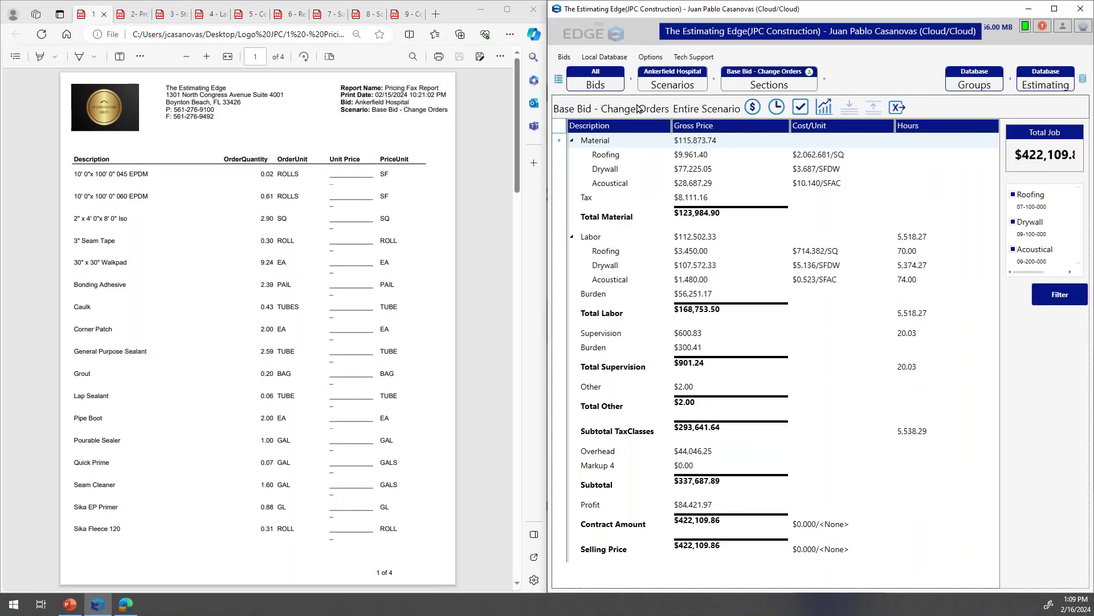
# - Generate a preview of the Pricing Fax Report from the reports list and close the preview
pyautogui.click(825, 107)
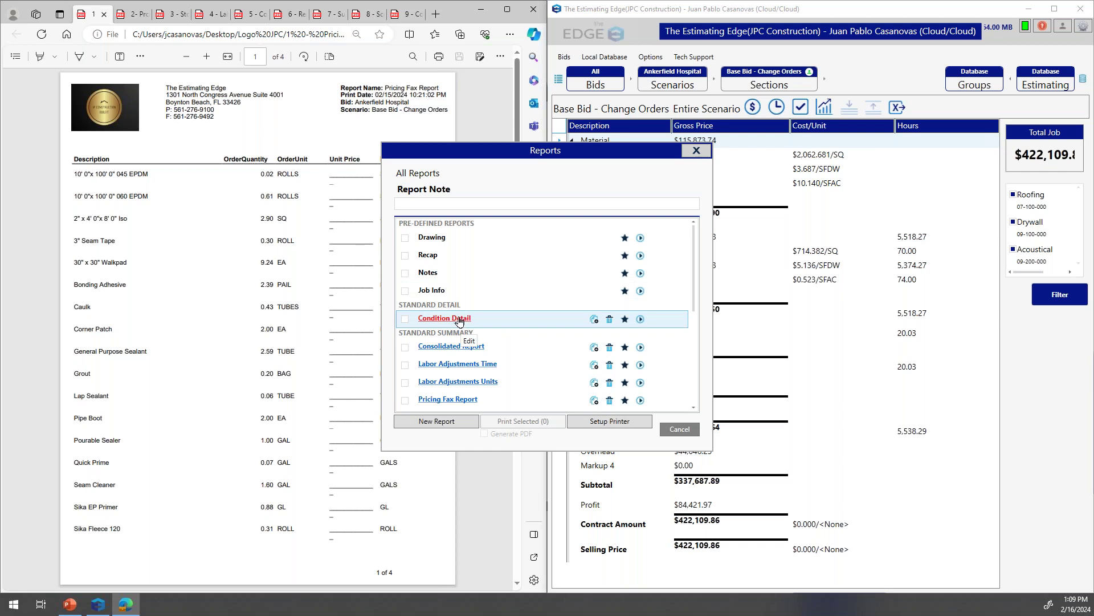
pyautogui.scroll(-2, 485, 376)
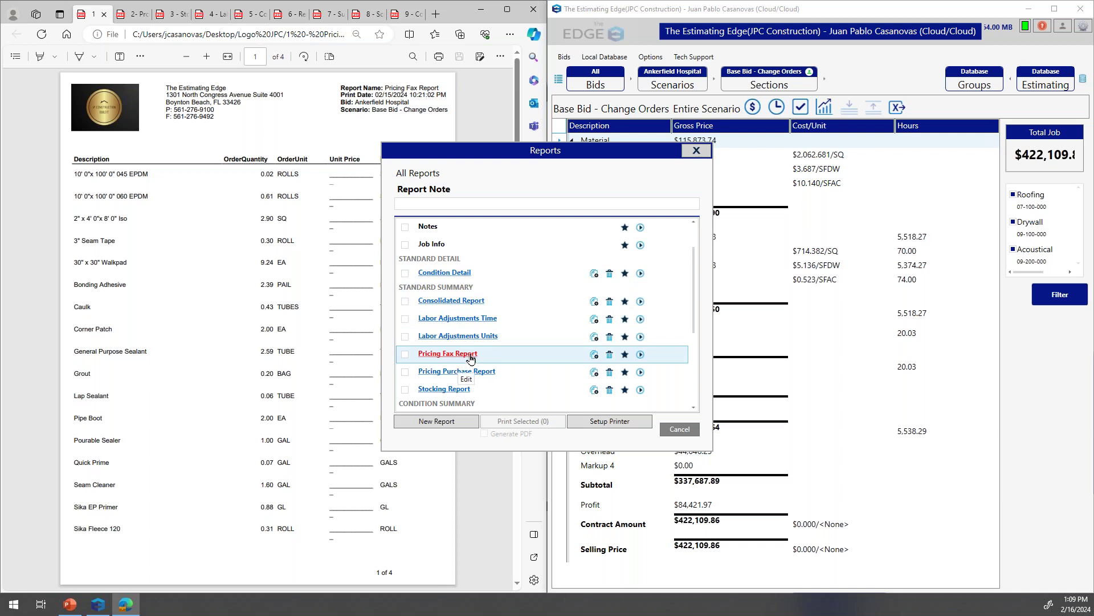
pyautogui.click(641, 356)
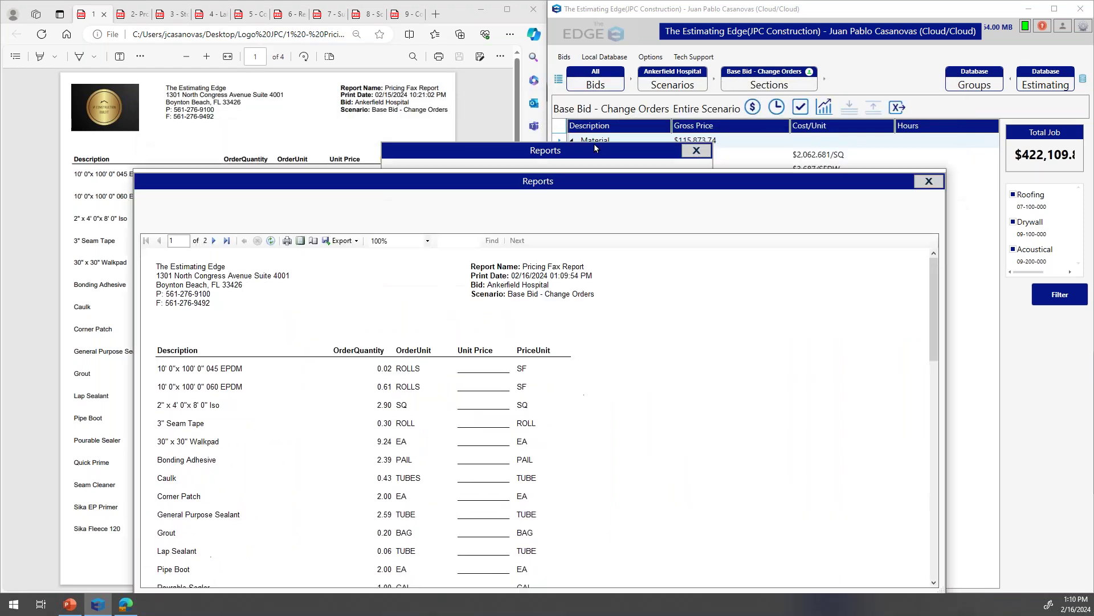
pyautogui.click(897, 125)
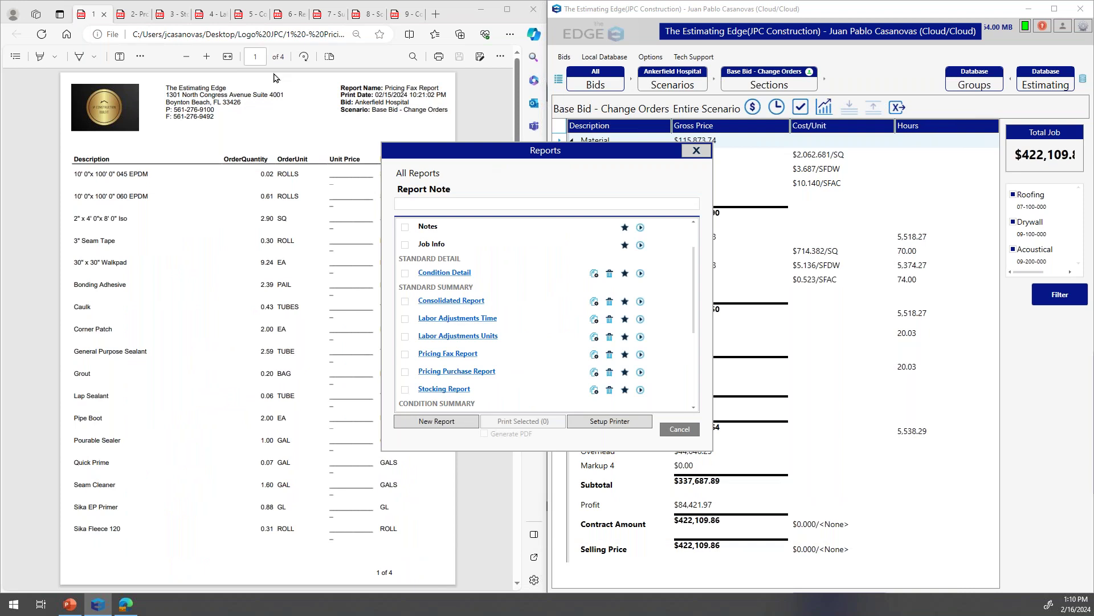
# - Review the saved Pricing Fax Report and Pricing Purchase Report PDFs, returning to the reports list after each
pyautogui.click(253, 123)
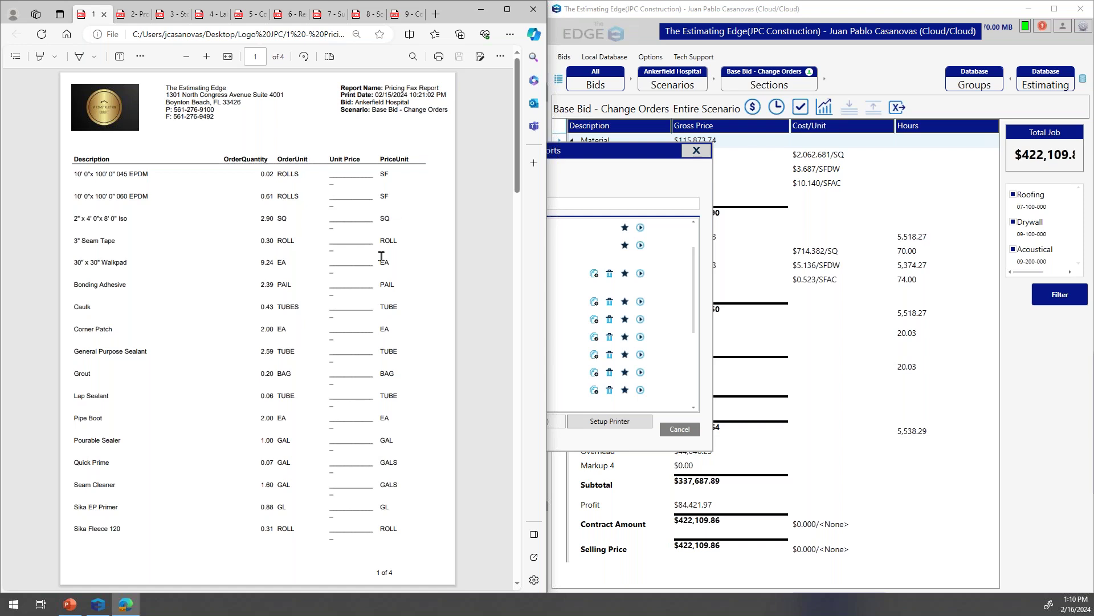
pyautogui.click(629, 186)
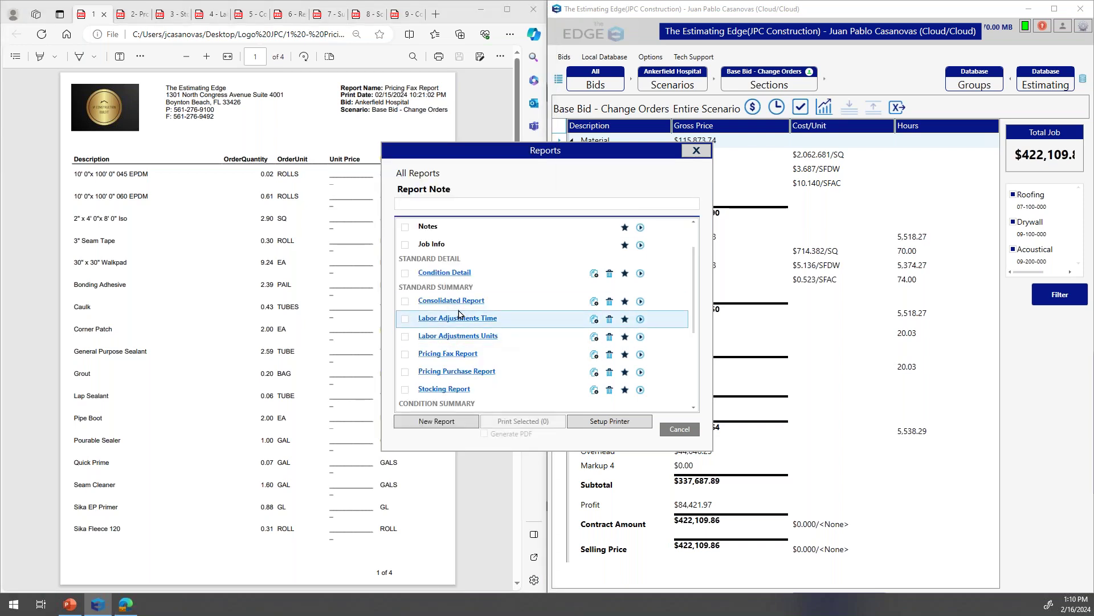
pyautogui.scroll(-1, 456, 342)
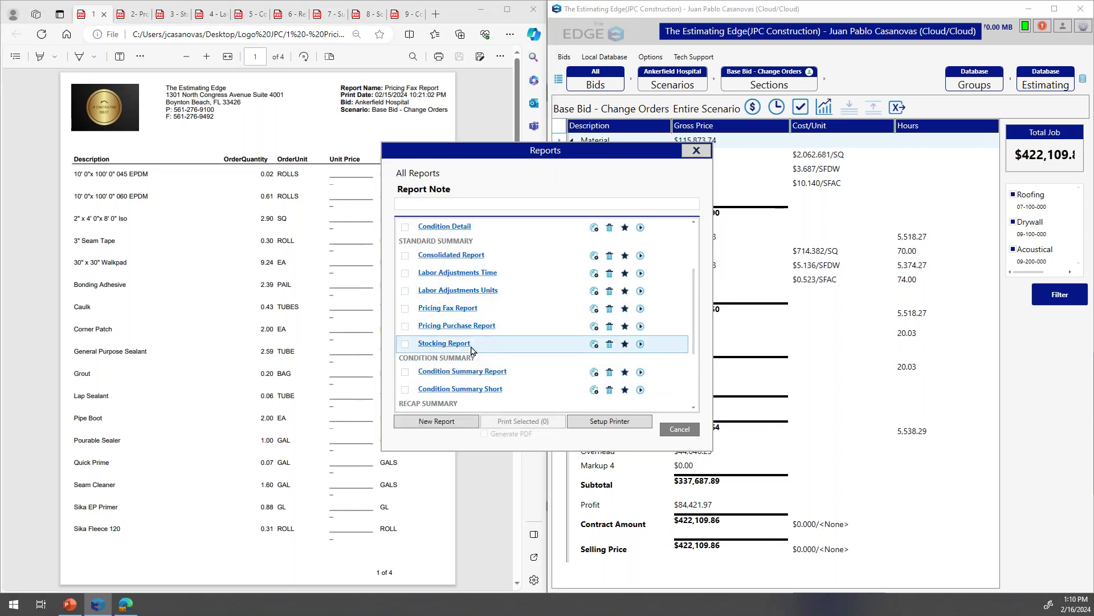
pyautogui.click(137, 16)
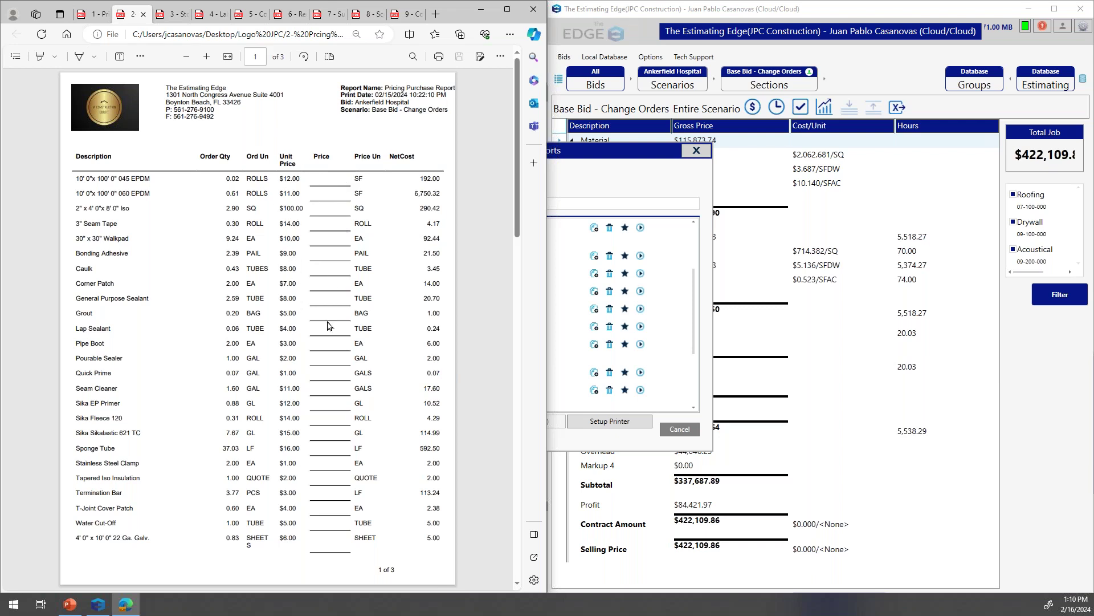
pyautogui.click(614, 179)
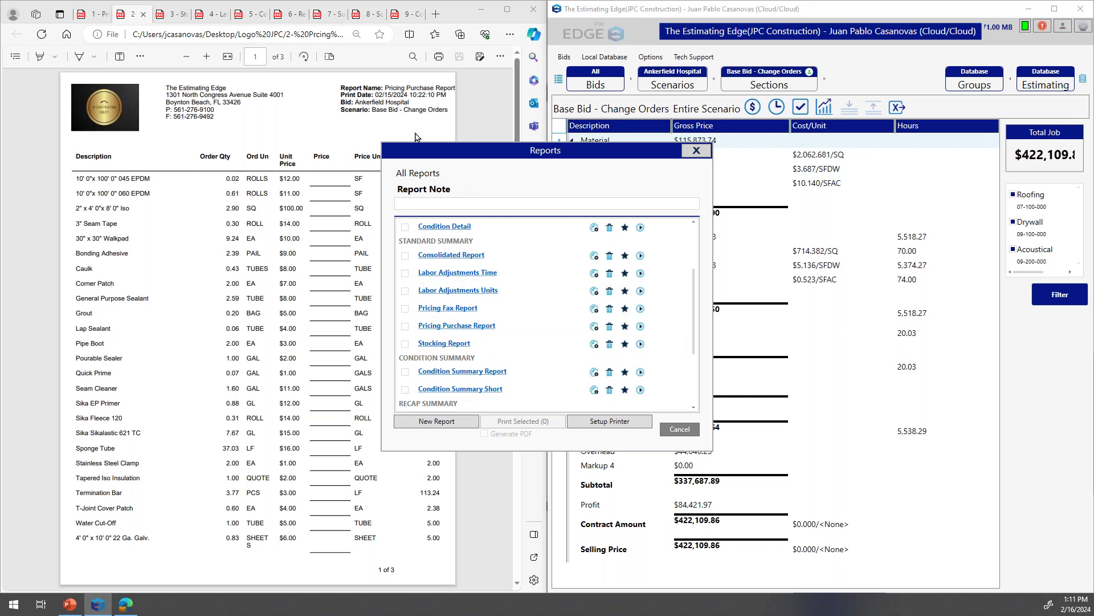
# - Review the saved Stocking Report and Labor Adjustments Time PDFs, returning to the reports list after each
pyautogui.click(181, 18)
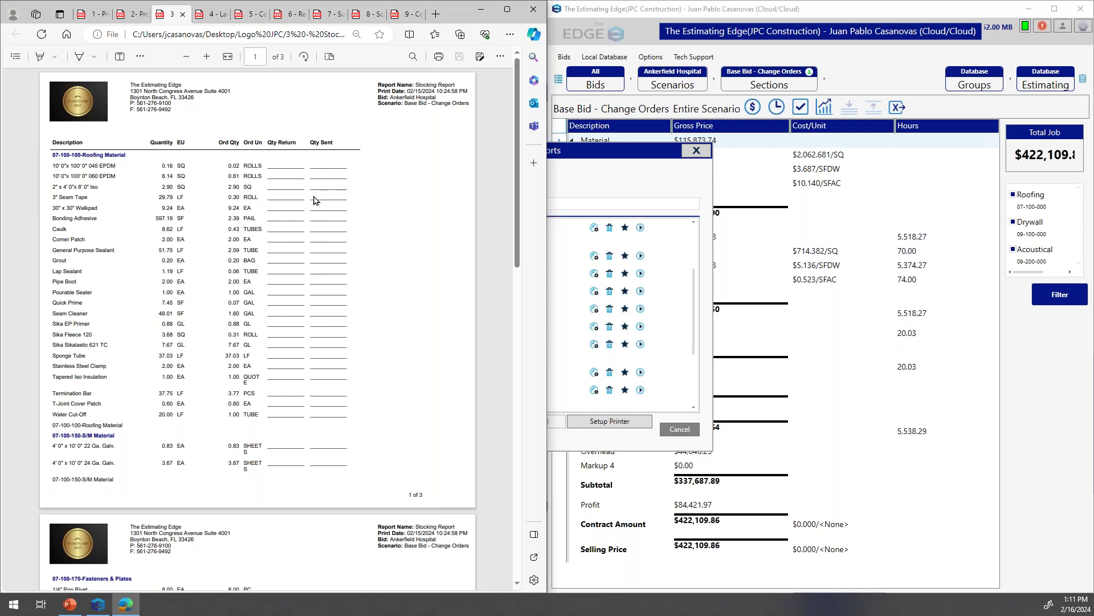
pyautogui.click(590, 183)
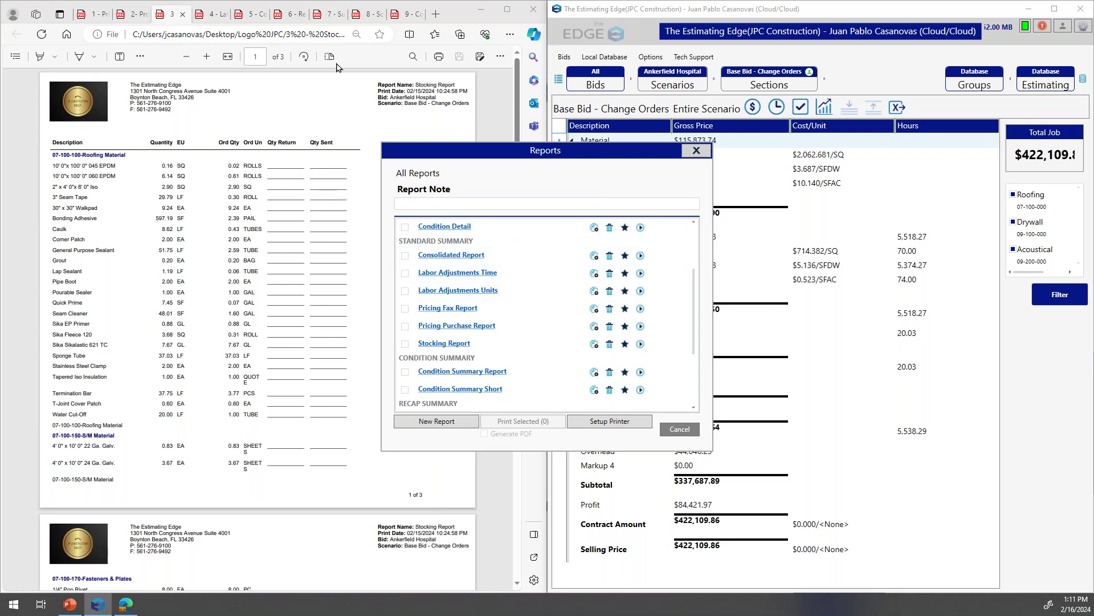
pyautogui.click(211, 14)
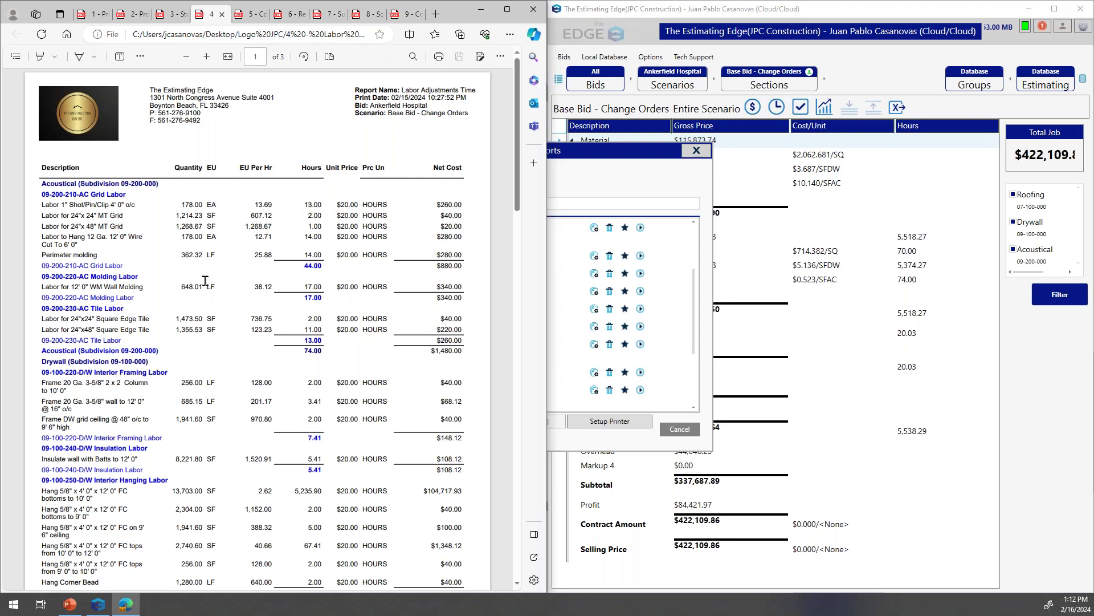
pyautogui.click(617, 179)
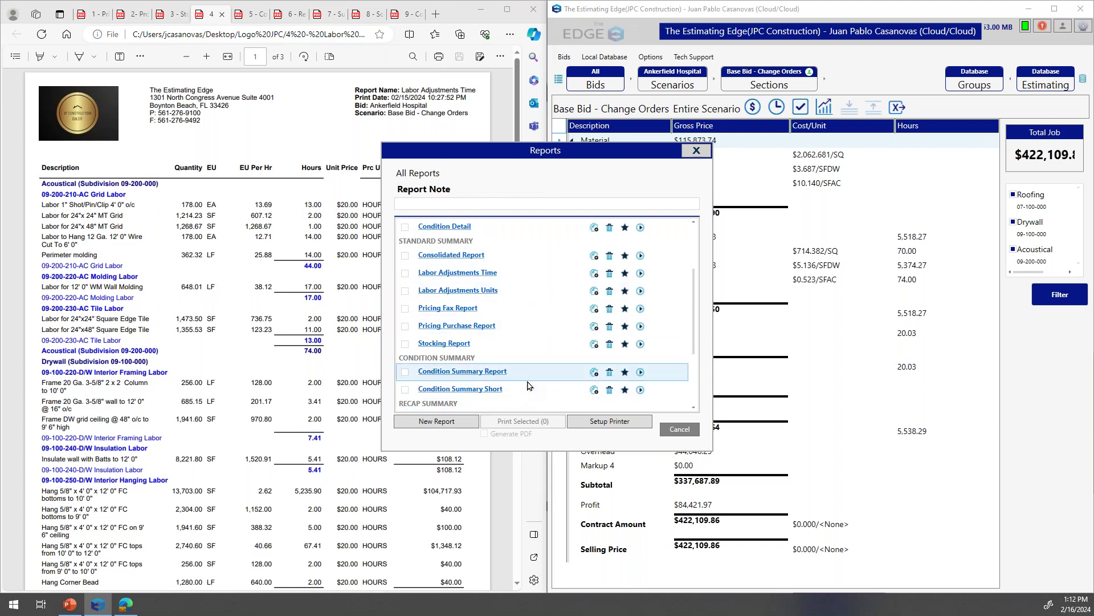
# - Examine all columns of the saved Condition Summary Report PDF, including cost and price per unit, and return to the reports list
pyautogui.click(253, 22)
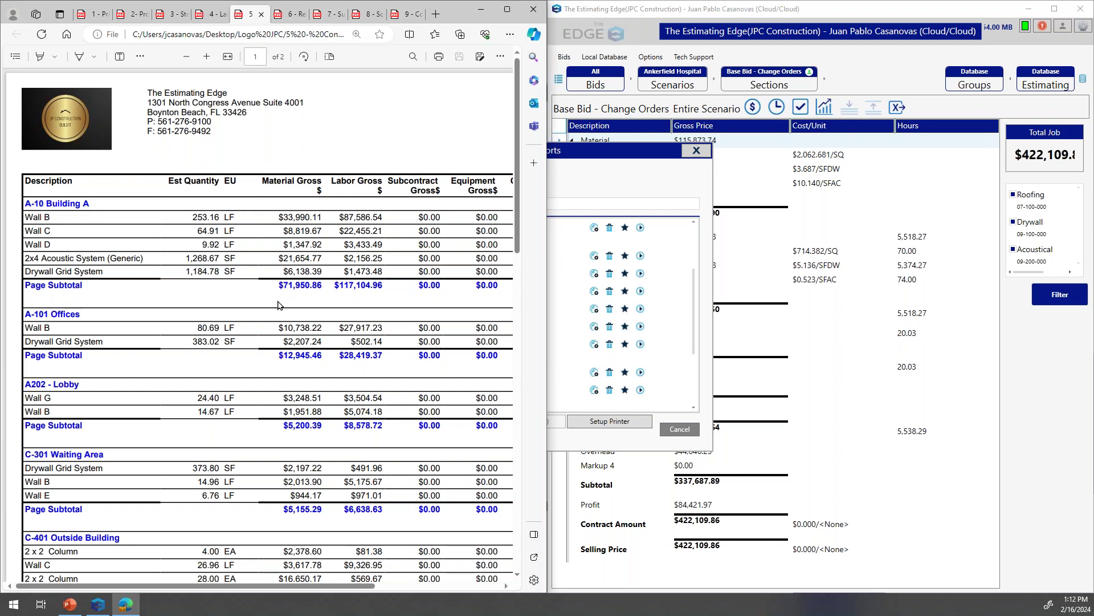
pyautogui.moveTo(330, 589); pyautogui.dragTo(457, 606)
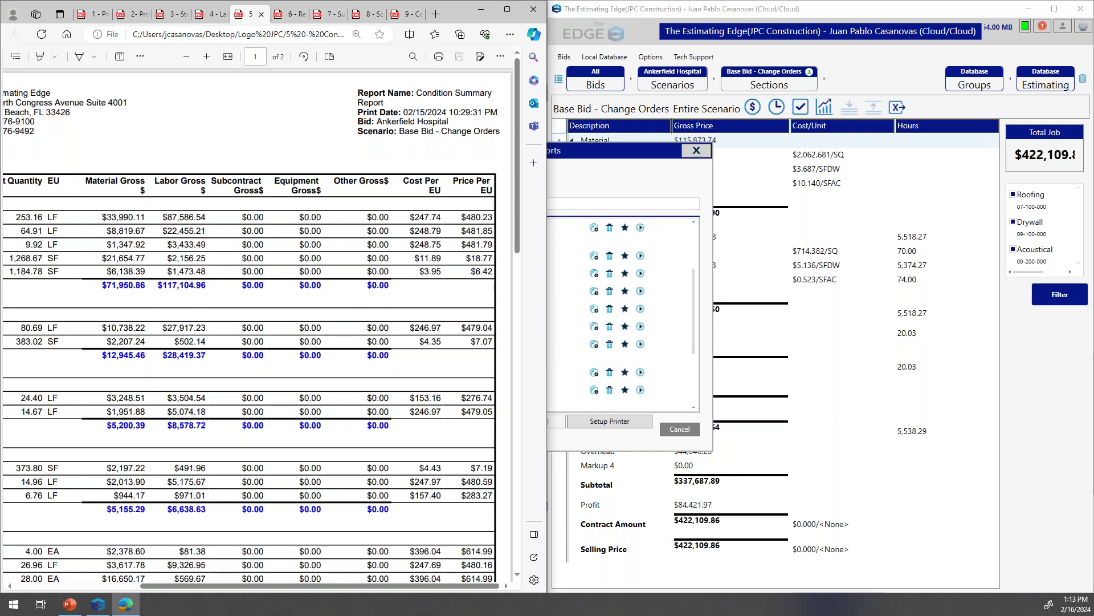
pyautogui.moveTo(379, 588); pyautogui.dragTo(254, 587)
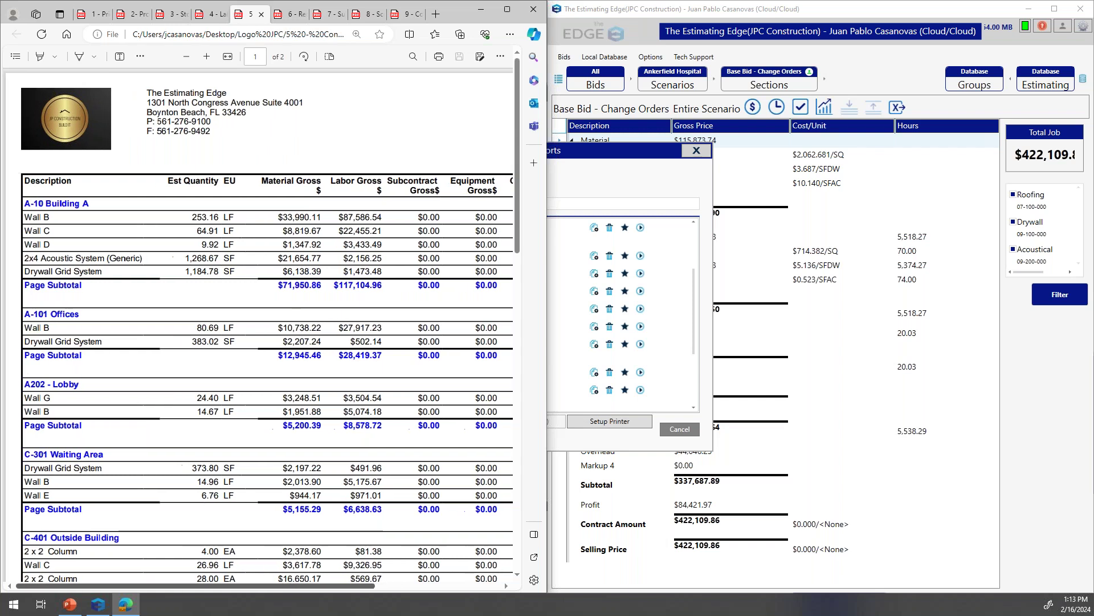
pyautogui.click(614, 179)
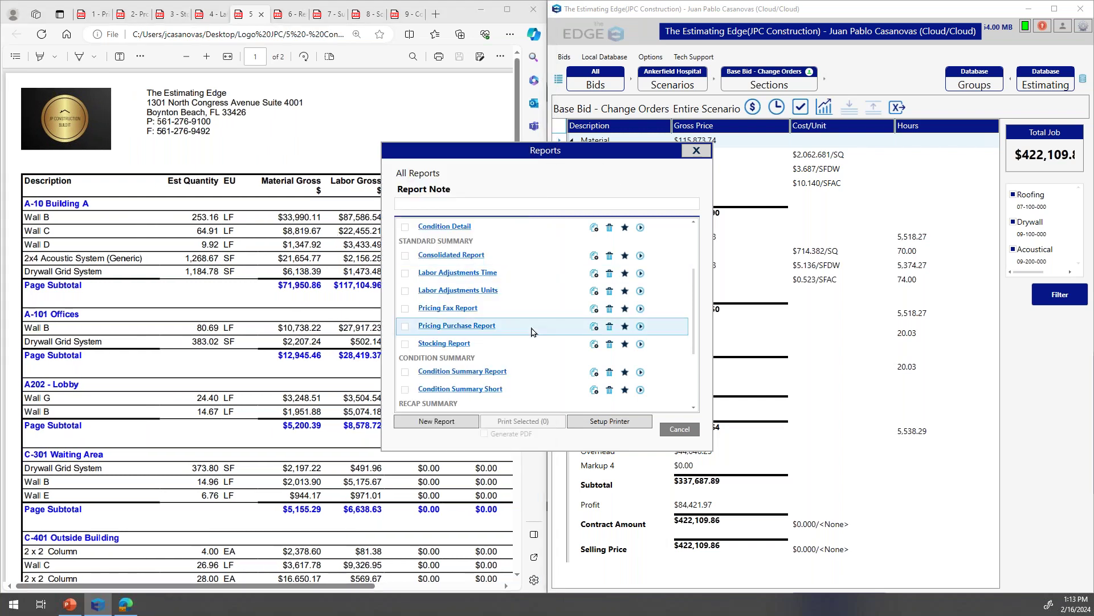
# - Examine all columns of the saved Recap Summary PDF, including contract amount and gross price, and return to the reports list
pyautogui.scroll(-3, 454, 353)
pyautogui.click(454, 370)
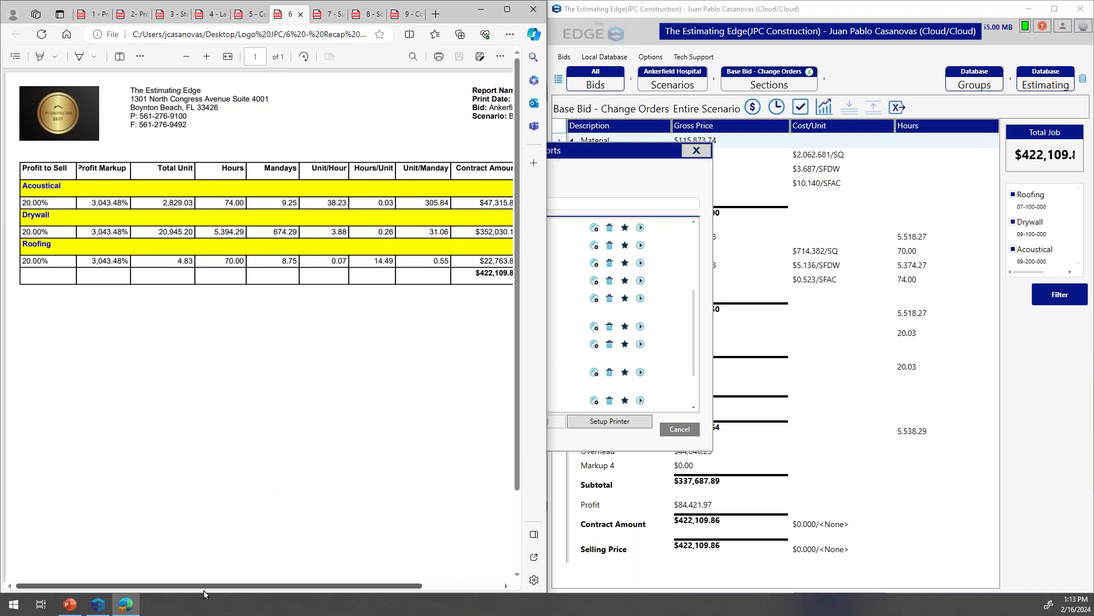
pyautogui.moveTo(209, 587); pyautogui.dragTo(221, 588)
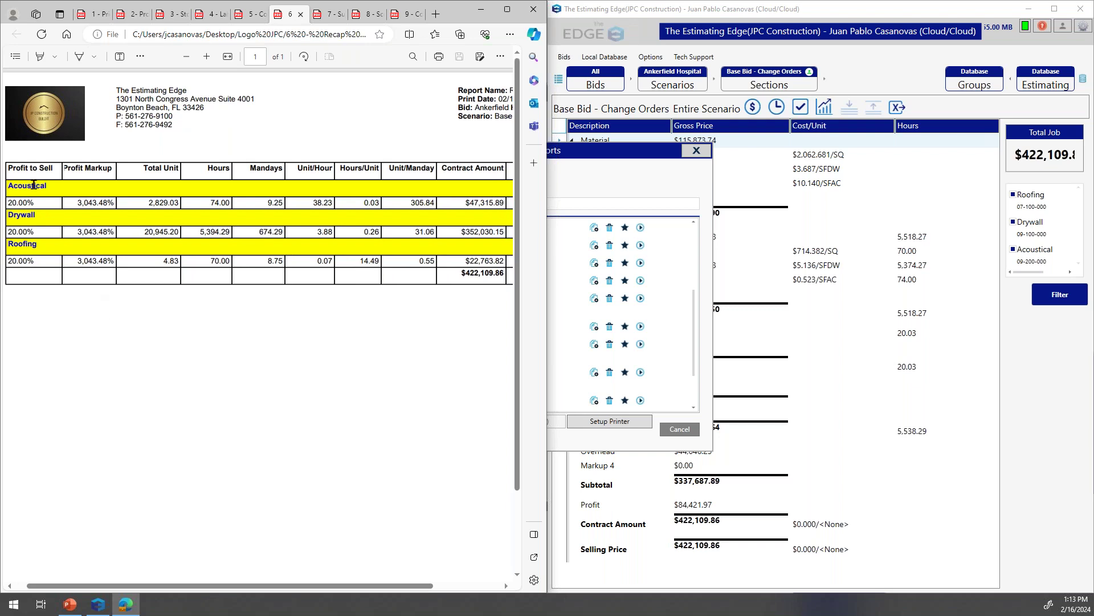
pyautogui.moveTo(291, 586); pyautogui.dragTo(358, 587)
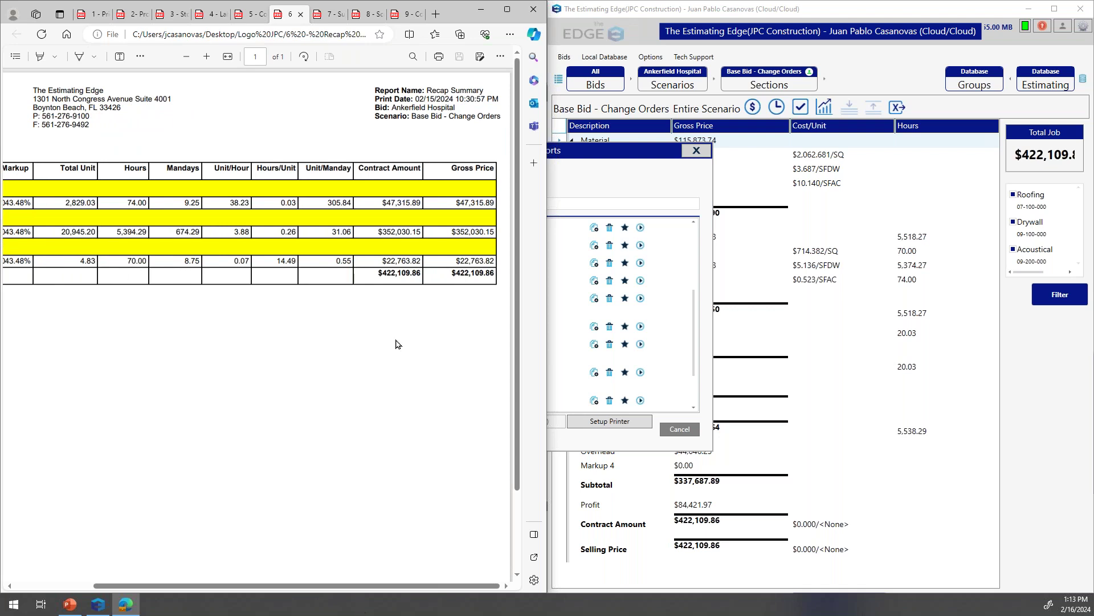
pyautogui.click(652, 188)
pyautogui.scroll(-2, 695, 345)
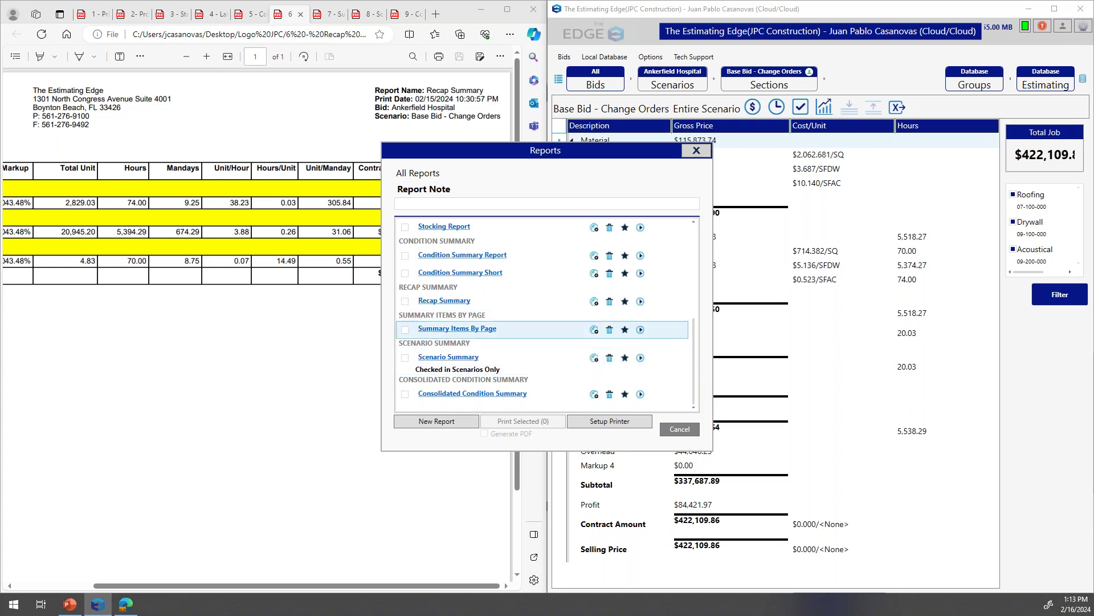
# - Look through the first two pages of the saved Summary Items By Page PDF and return to the reports list
pyautogui.click(331, 15)
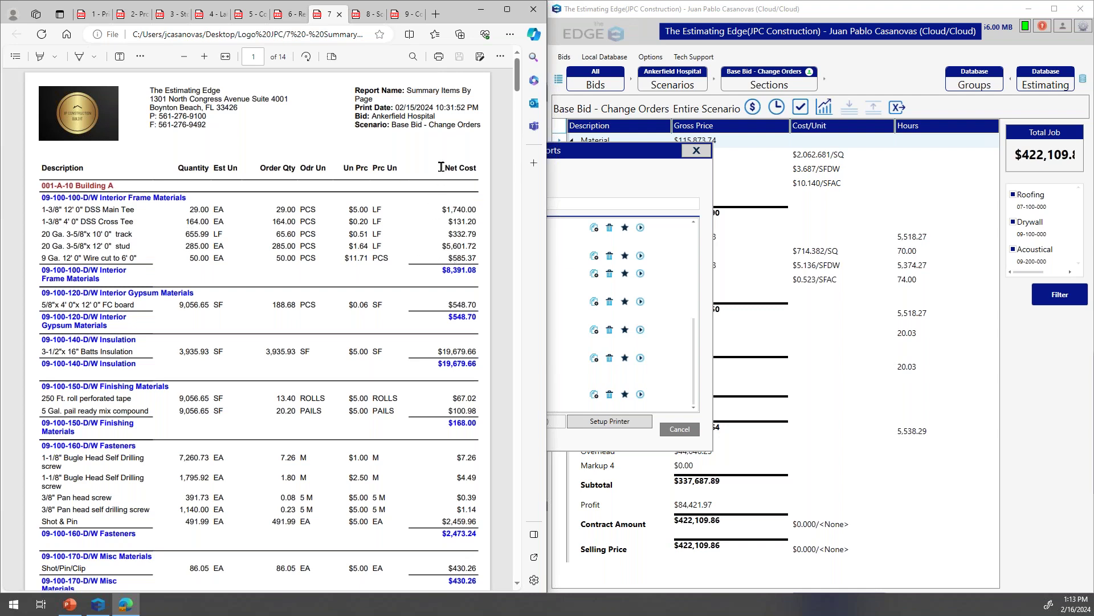
pyautogui.scroll(-6, 303, 394)
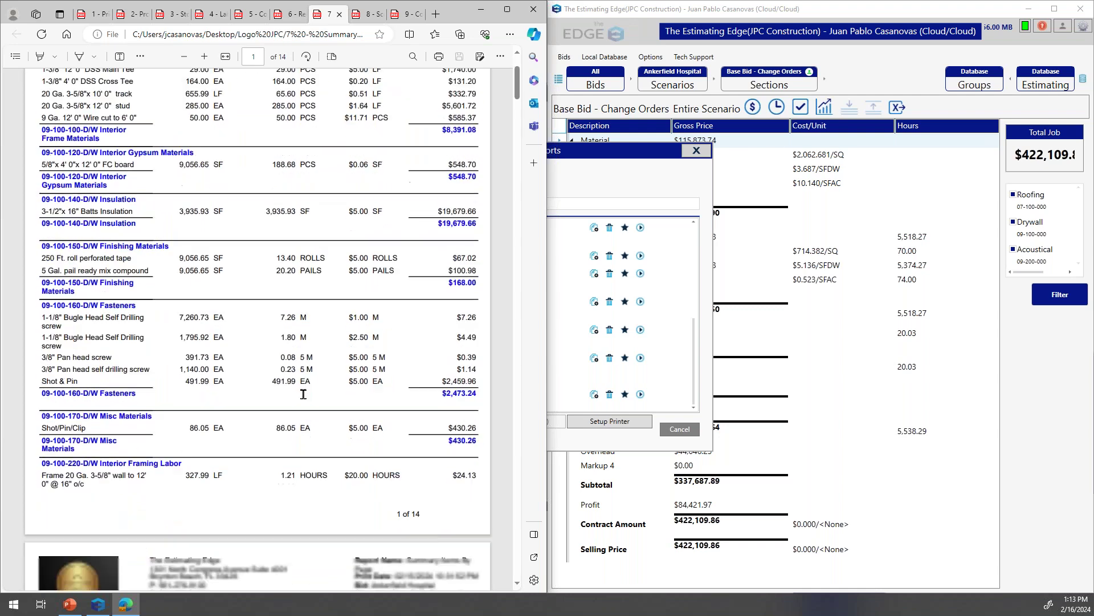
pyautogui.scroll(-3, 304, 393)
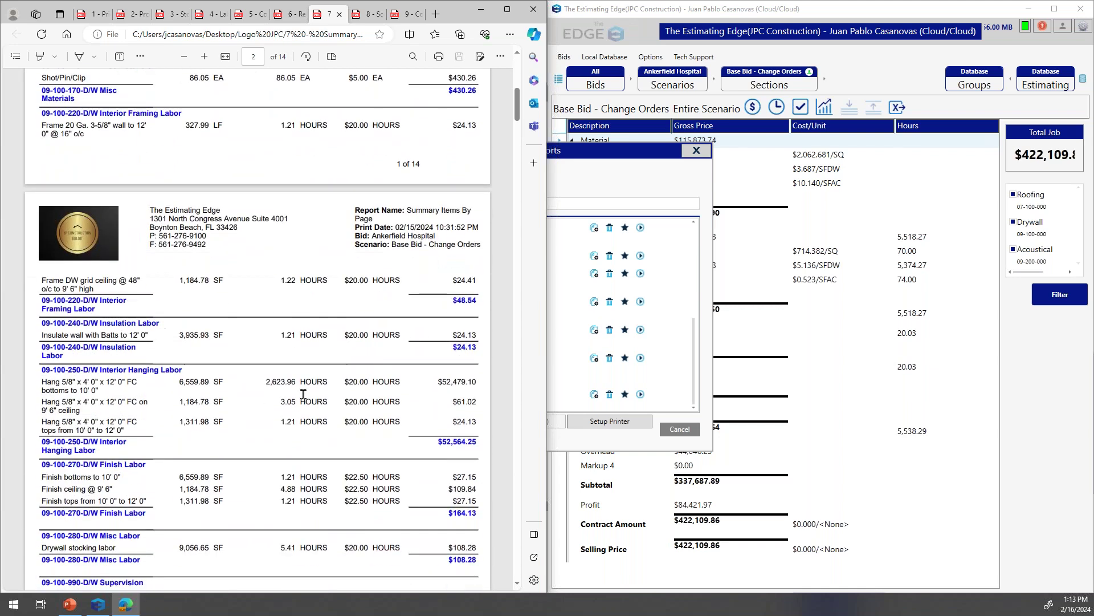
pyautogui.click(690, 352)
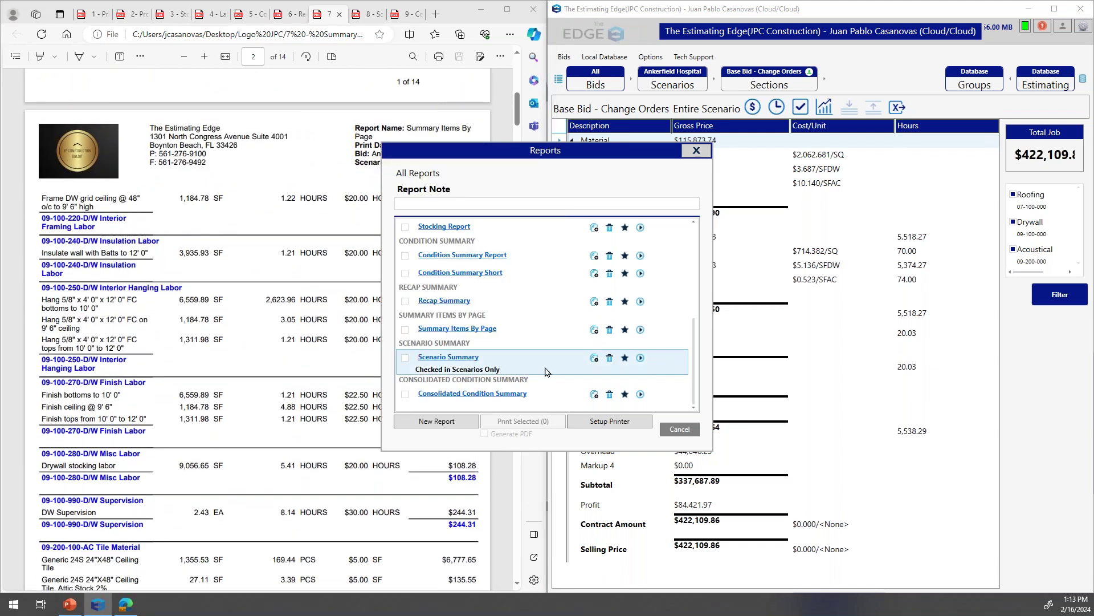
# - Review the saved Scenario Summary and Consolidated Condition Summary PDFs, returning to the reports list after each
pyautogui.click(368, 14)
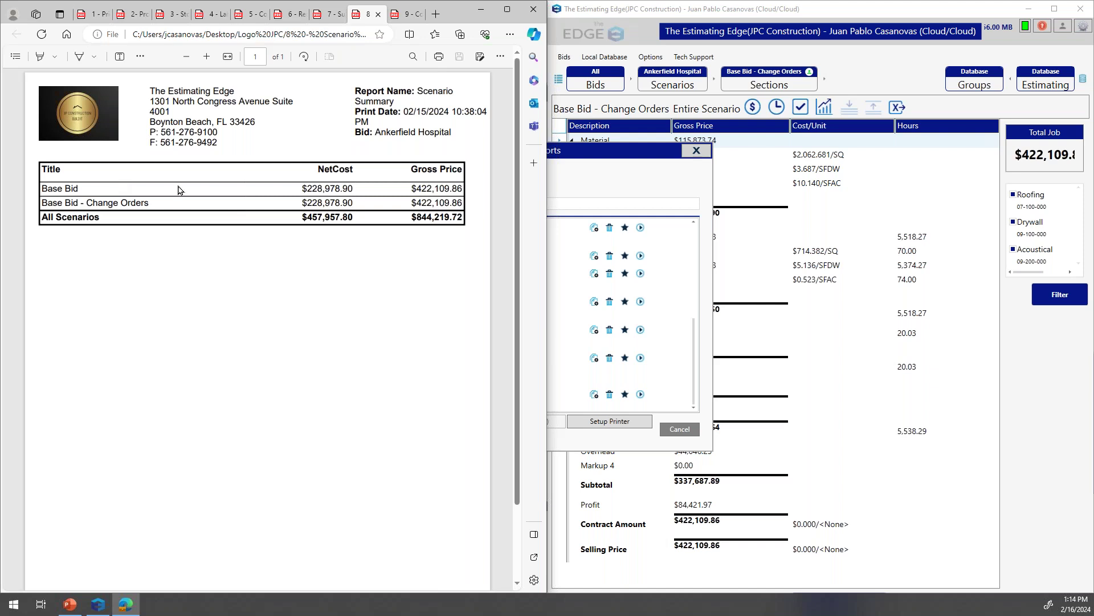
pyautogui.click(651, 189)
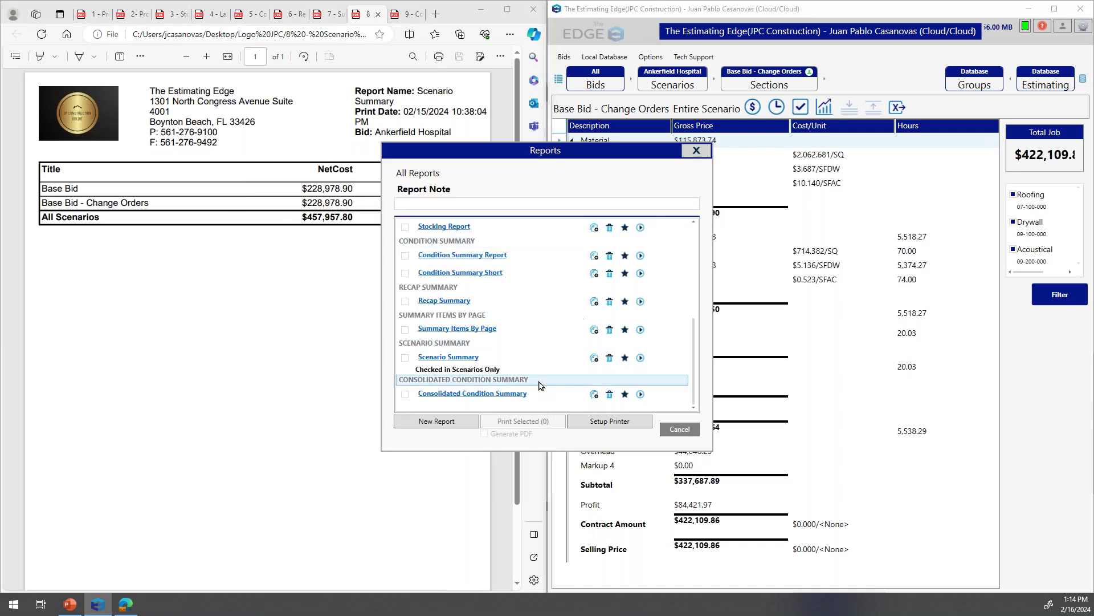
pyautogui.click(401, 15)
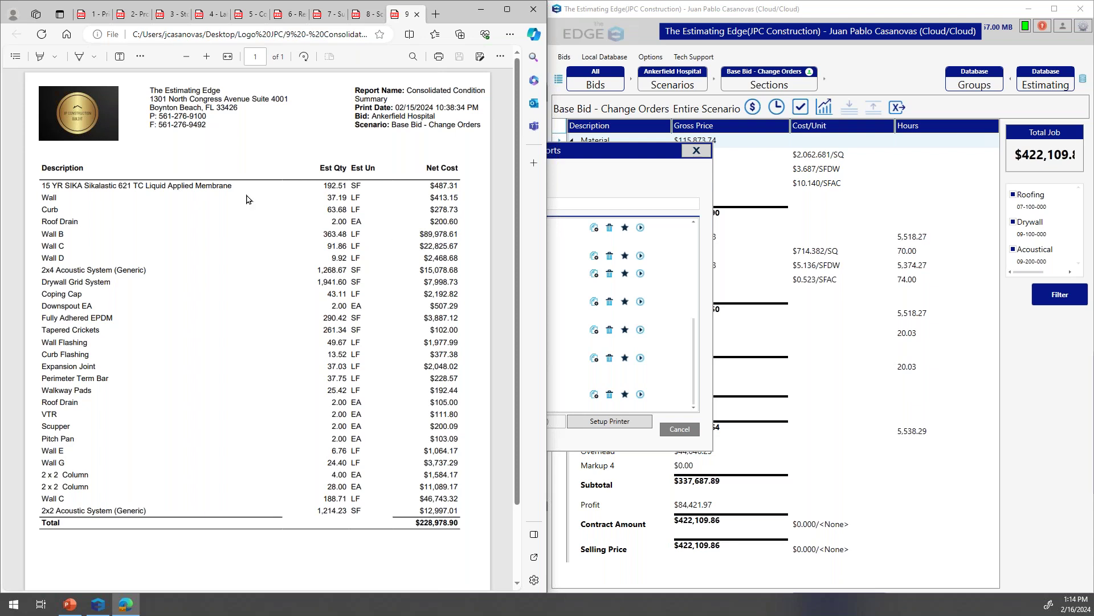
pyautogui.click(627, 182)
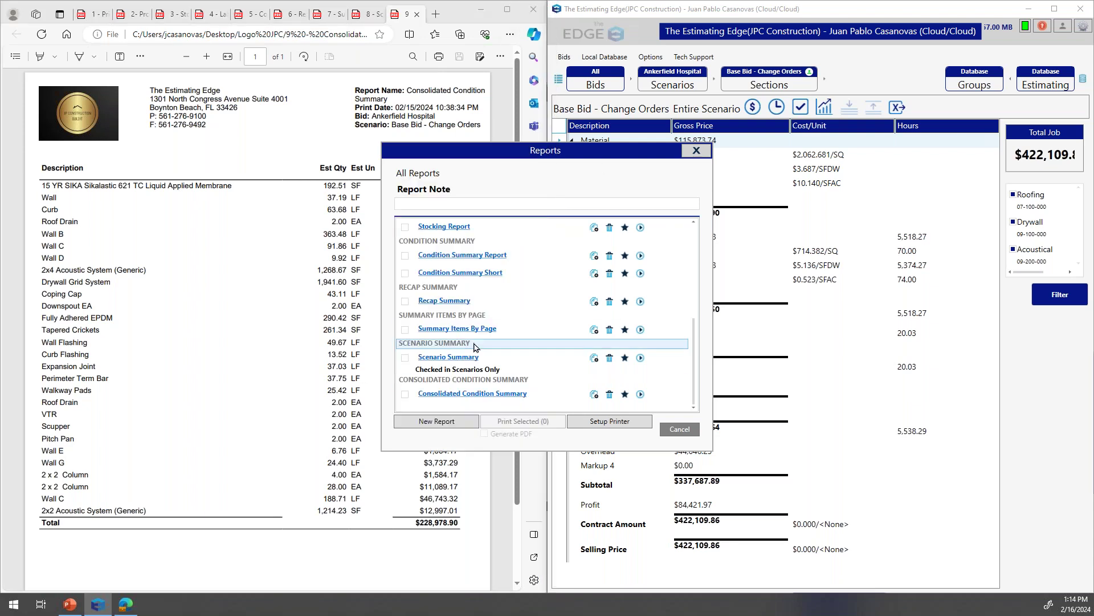
# - Look back over the reports list up to the pre-defined reports, close it and maximize the estimator window
pyautogui.scroll(2, 474, 347)
pyautogui.scroll(2, 474, 346)
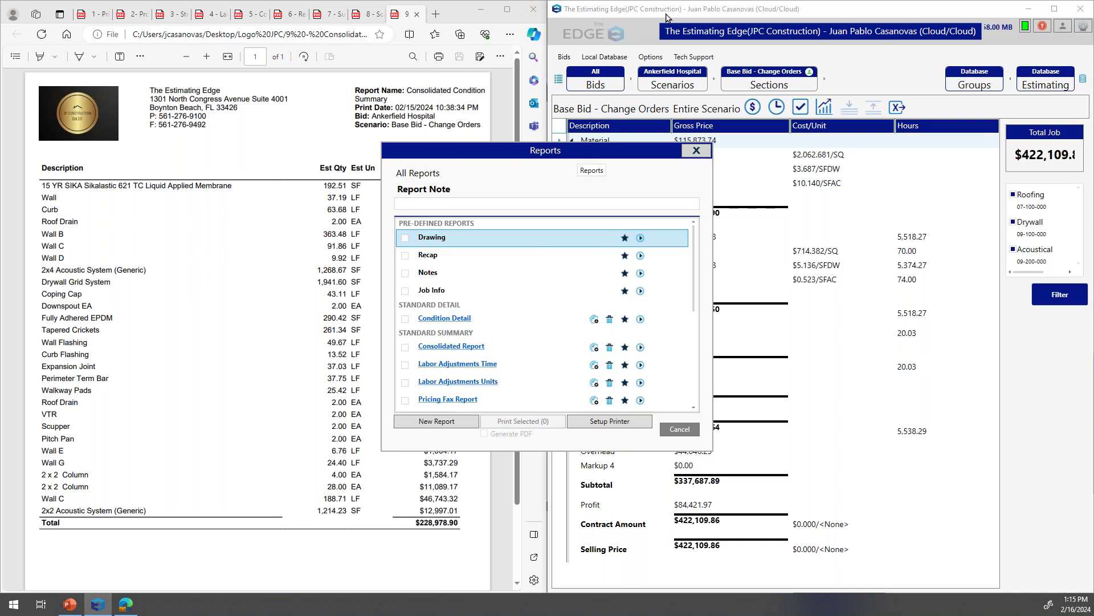
pyautogui.click(696, 151)
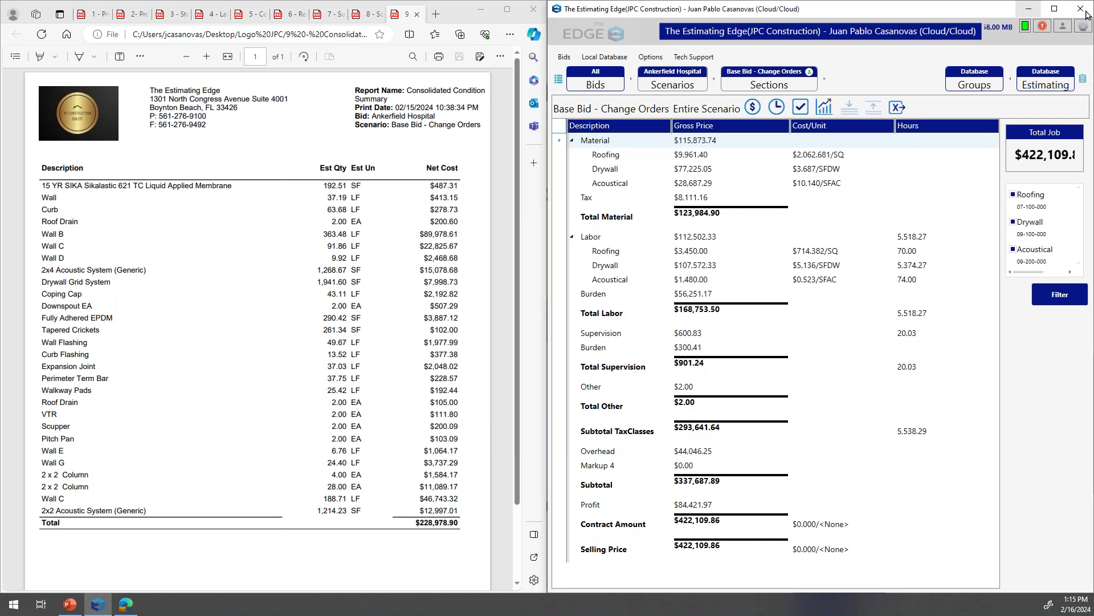
pyautogui.click(1054, 9)
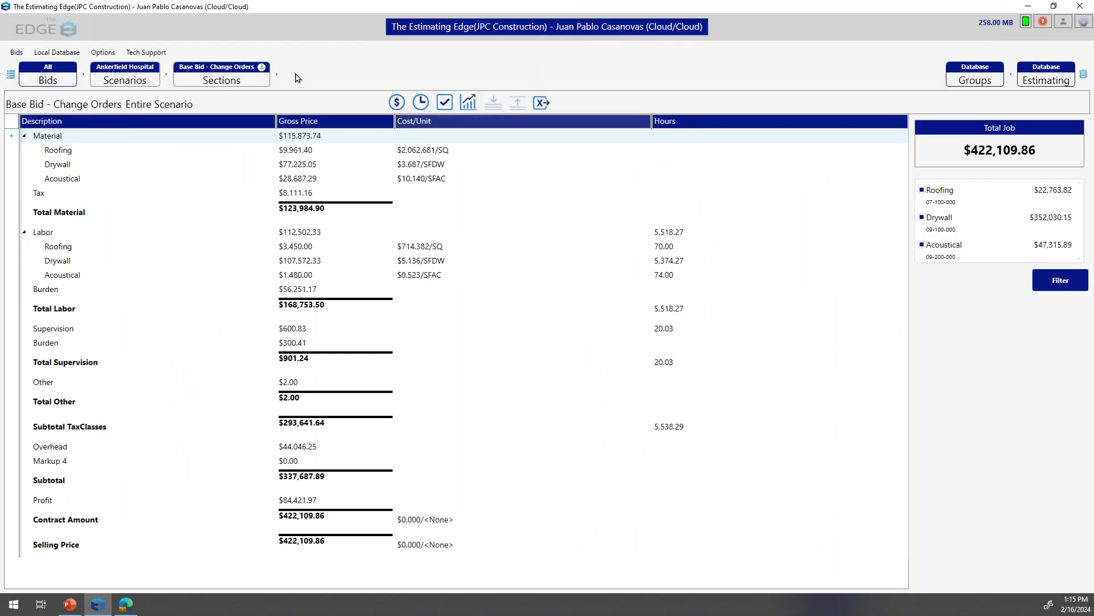
# - Open the Drywall section of the Base Bid - Change Orders scenario and display its takeoff screen
pyautogui.click(237, 82)
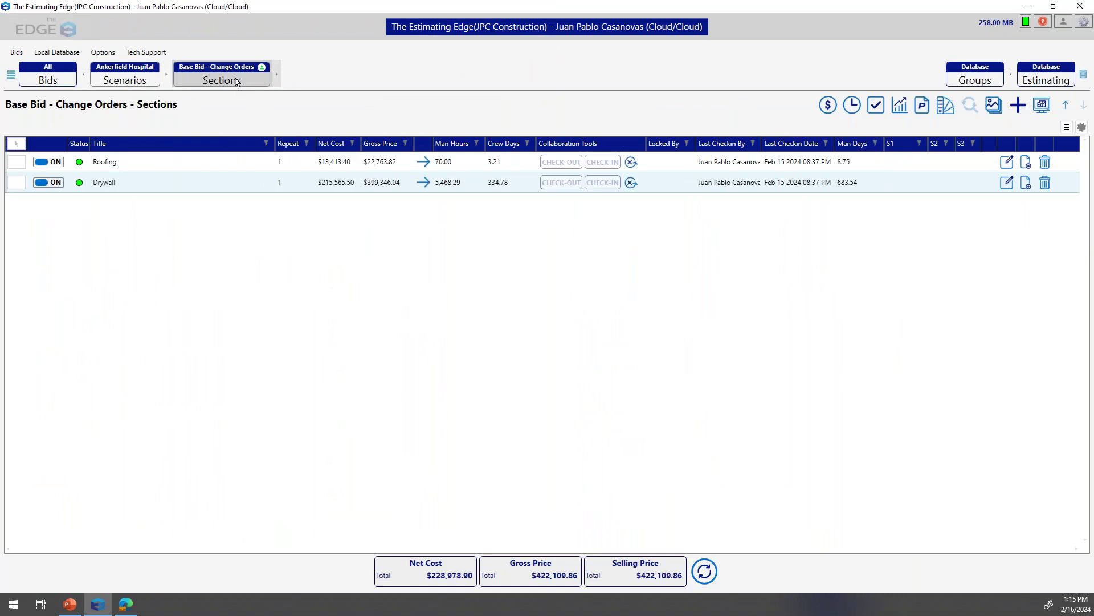
pyautogui.click(250, 188)
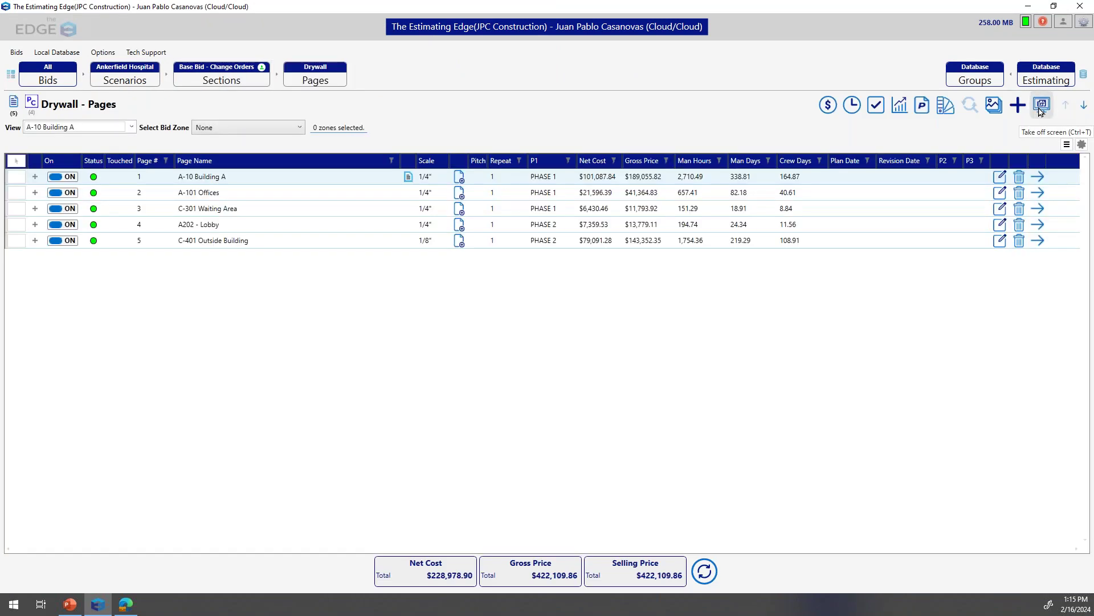
pyautogui.click(1040, 111)
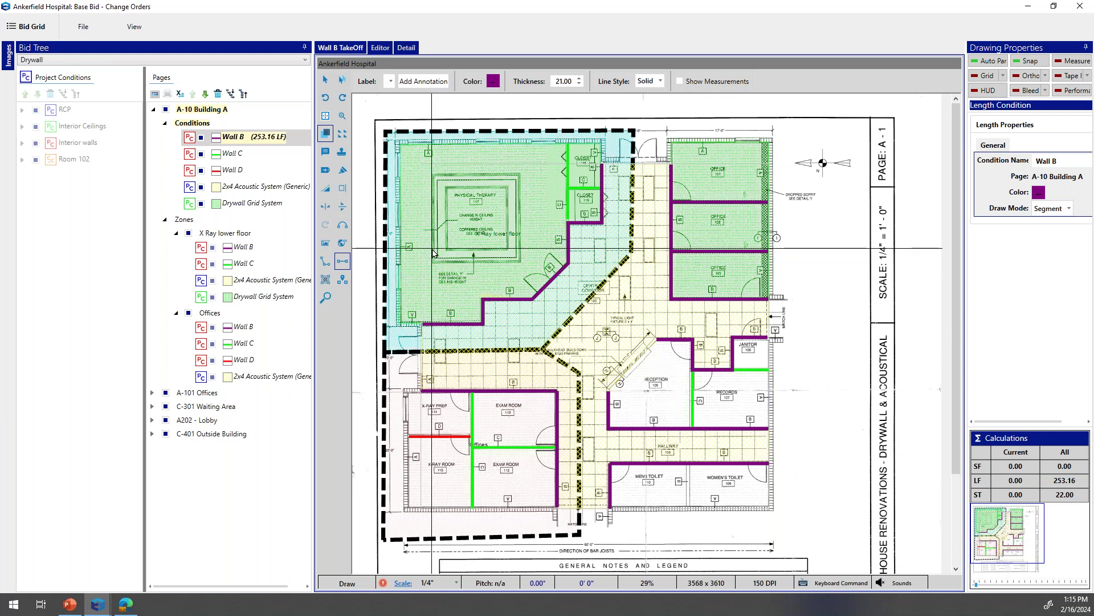
# - View the X Ray lower floor zone in the takeoff and return to the whole A-10 Building A page
pyautogui.click(191, 233)
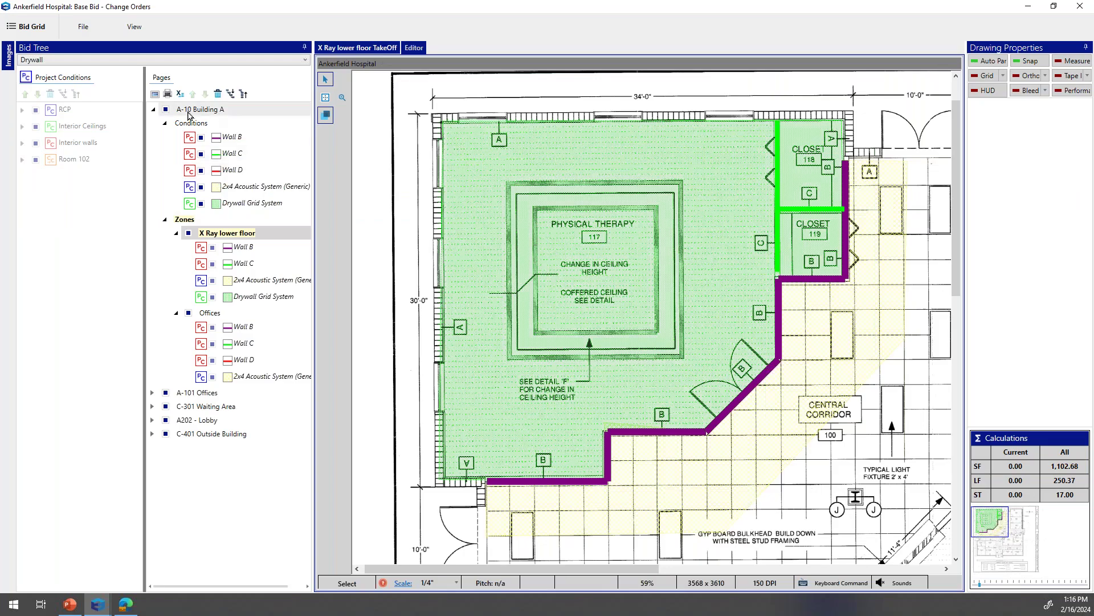
pyautogui.scroll(-2, 513, 302)
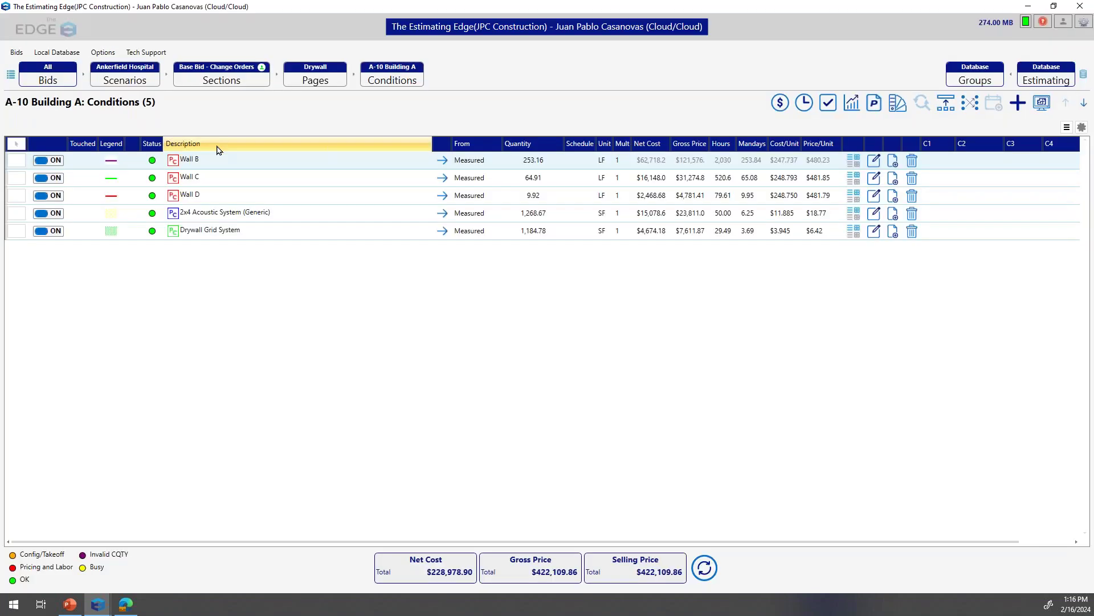
pyautogui.doubleClick(215, 151)
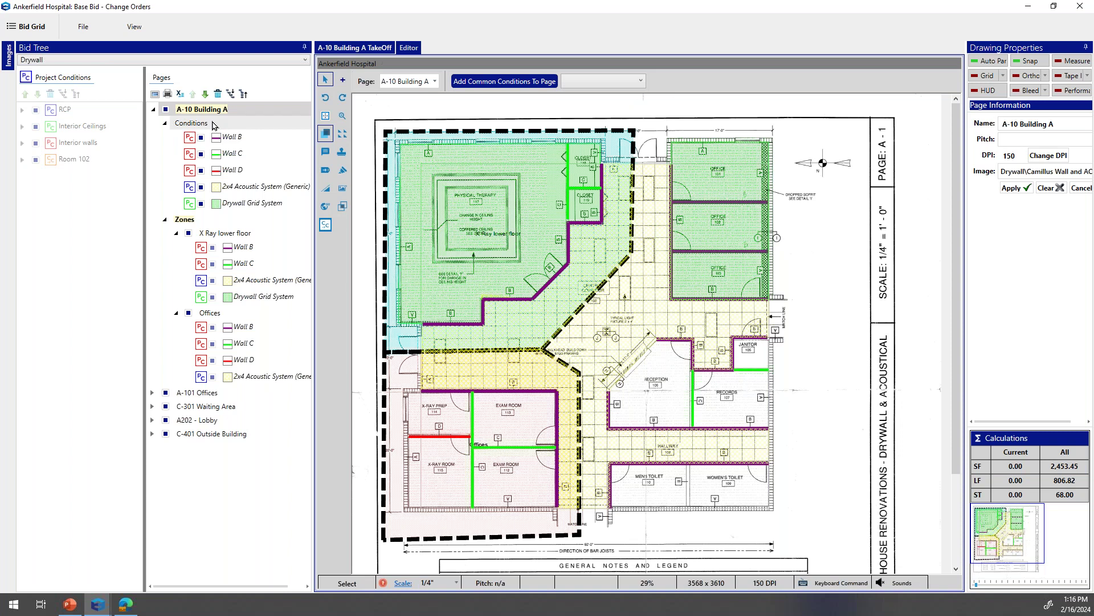
# - Generate the Drawing report for A-10 Building A with quantities and background image on 8.5 x 11 paper, and maximize its preview
pyautogui.click(167, 95)
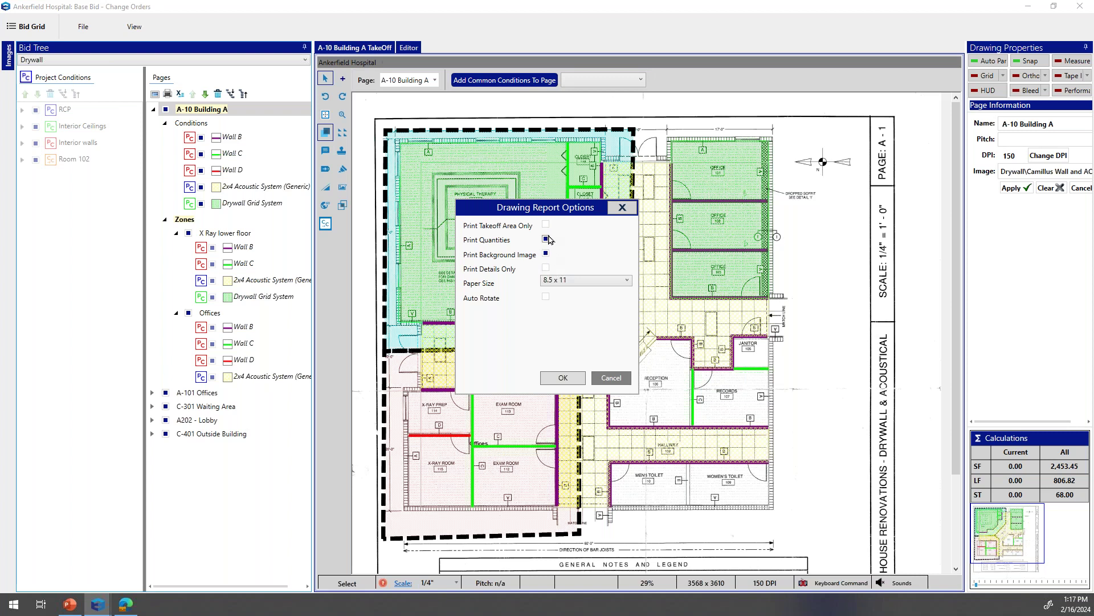
pyautogui.click(563, 379)
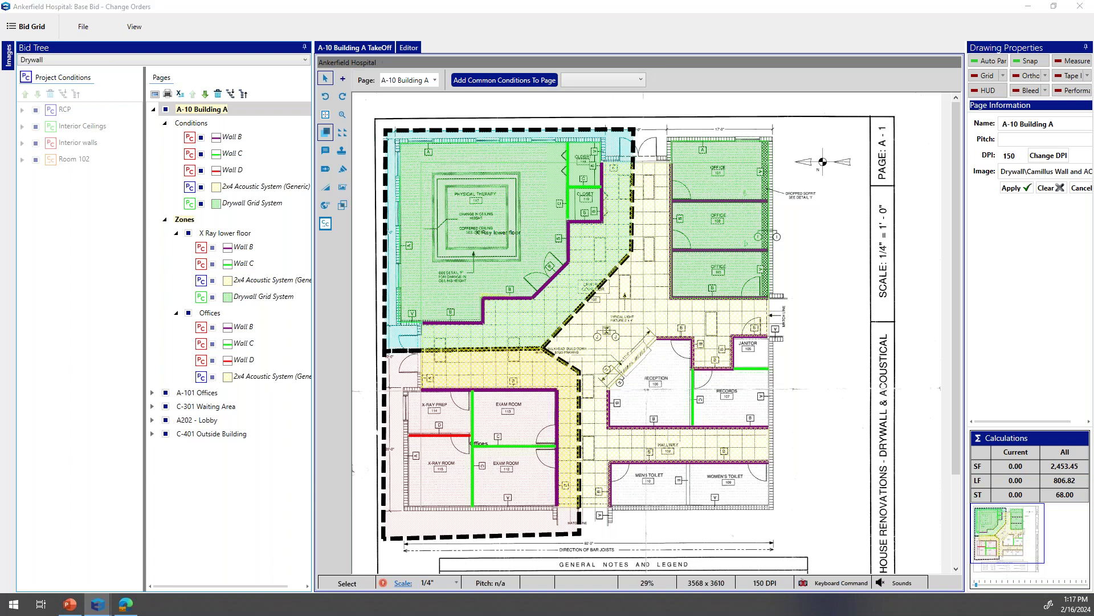
pyautogui.moveTo(0, 245); pyautogui.dragTo(549, 69)
pyautogui.click(767, 67)
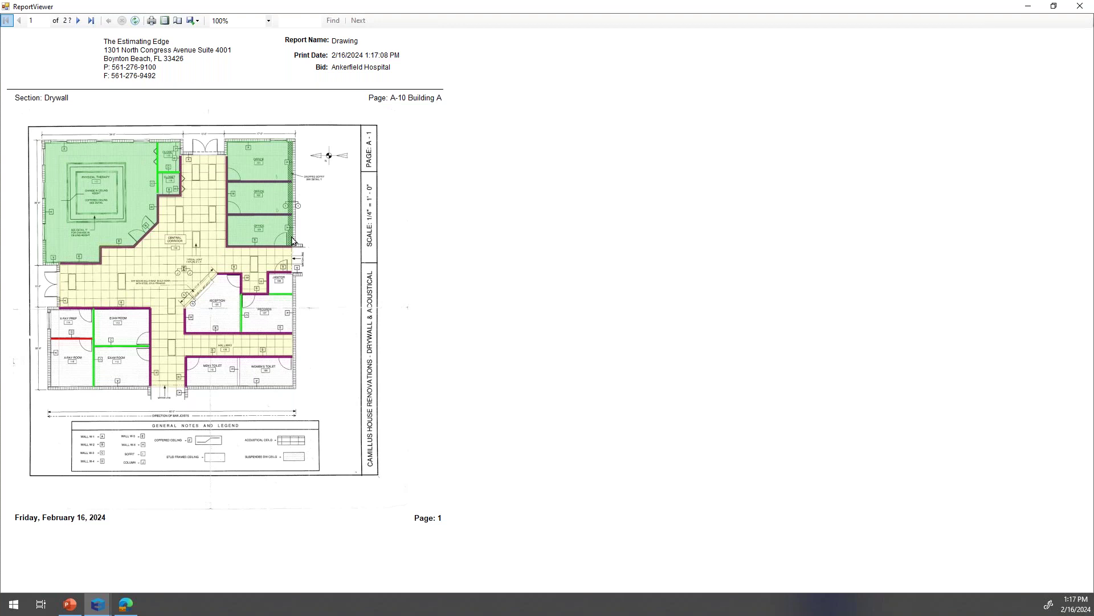
# - Review the Drawing report's plan and quantities pages, check its export formats and text search, and close the preview
pyautogui.click(78, 21)
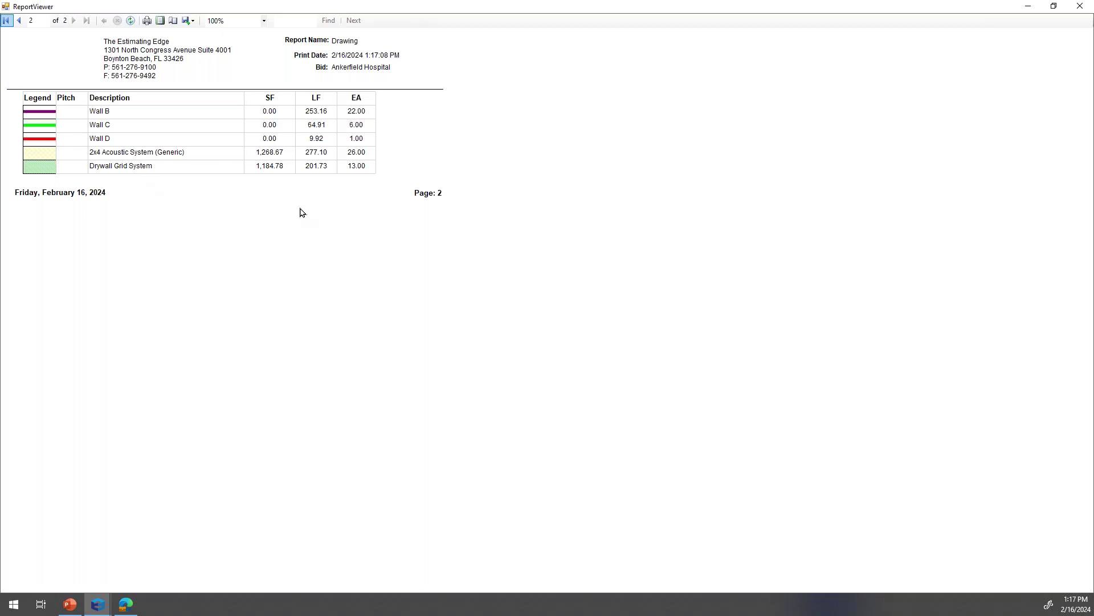
pyautogui.click(7, 20)
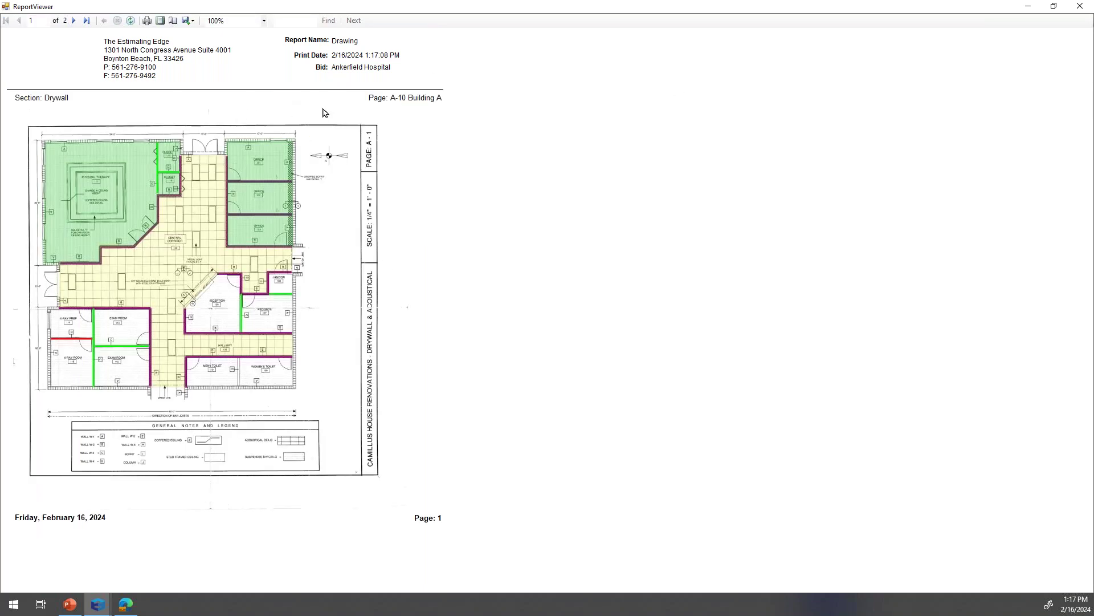
pyautogui.click(192, 22)
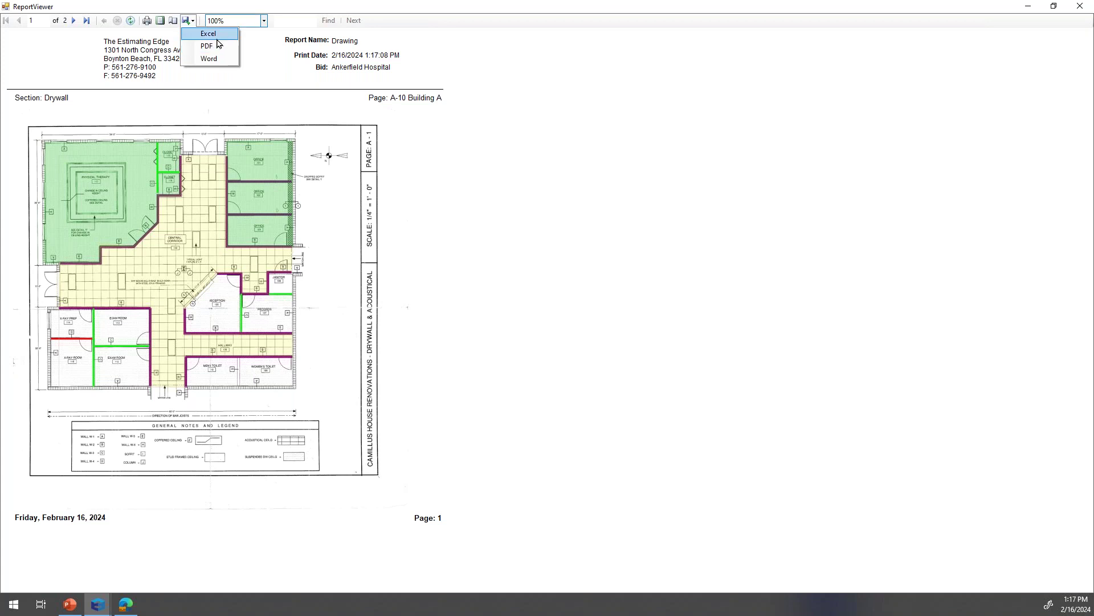
pyautogui.click(222, 58)
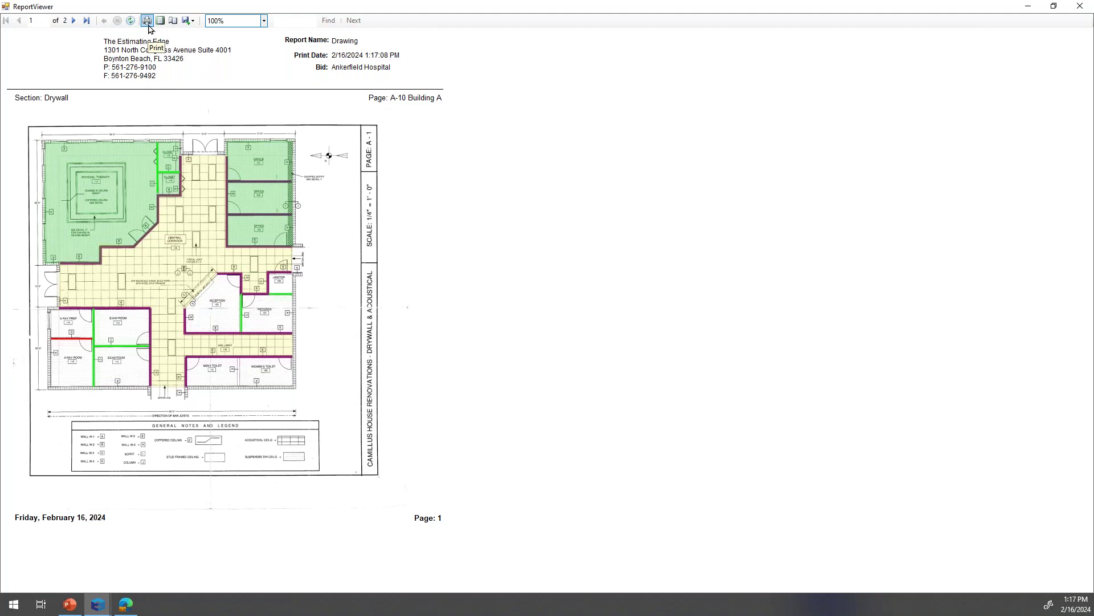
pyautogui.click(295, 21)
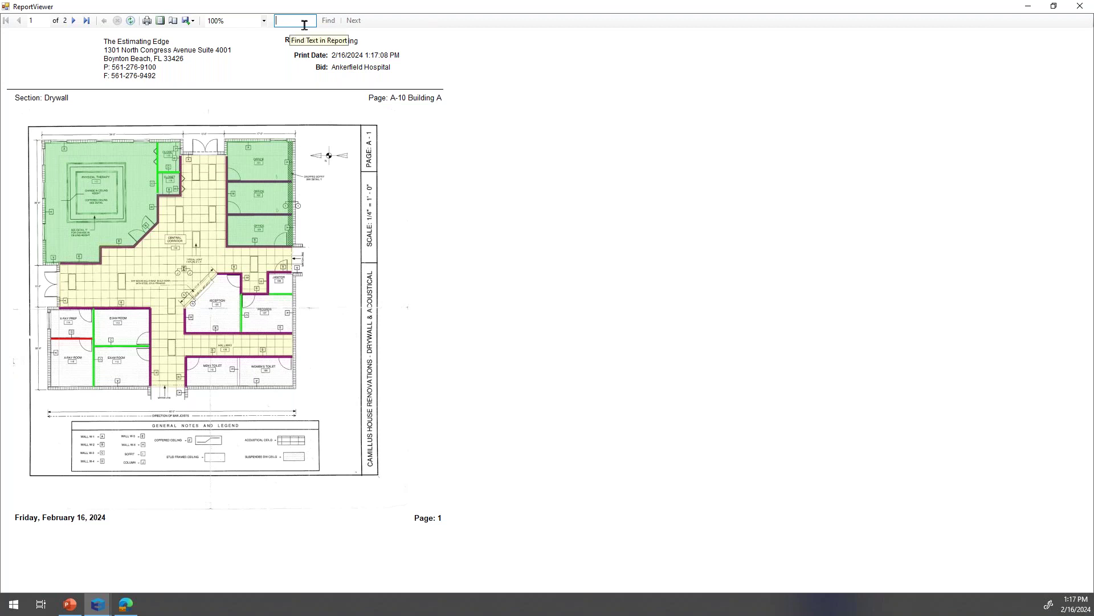
pyautogui.click(1081, 7)
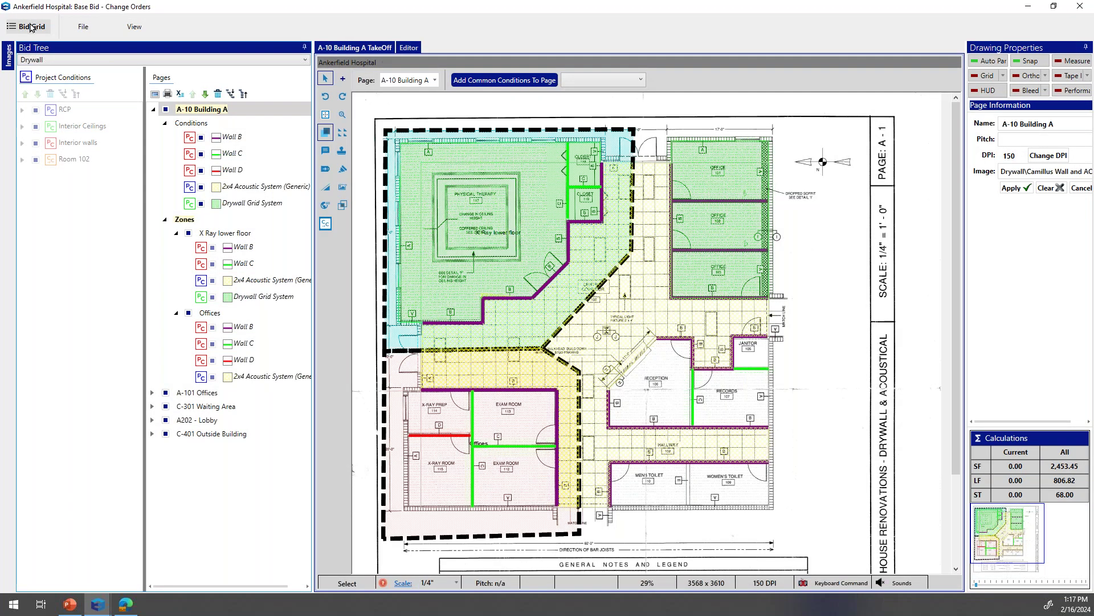
# - Return to the bid grid, run the pre-defined Recap report from the reports list, and maximize its preview
pyautogui.click(30, 27)
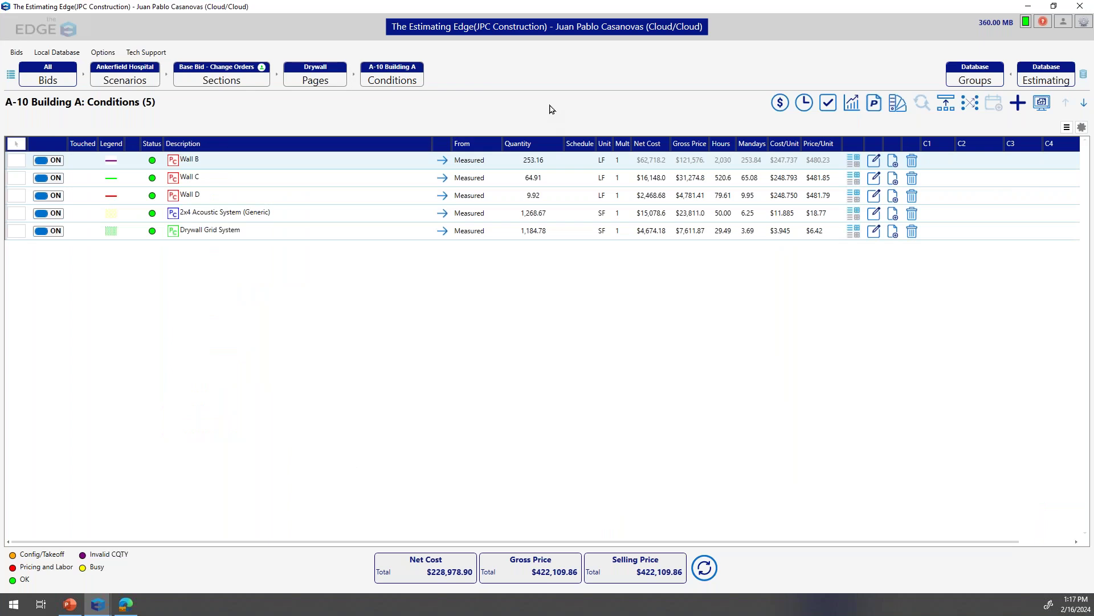
pyautogui.hotkey('ctrl', 'p')
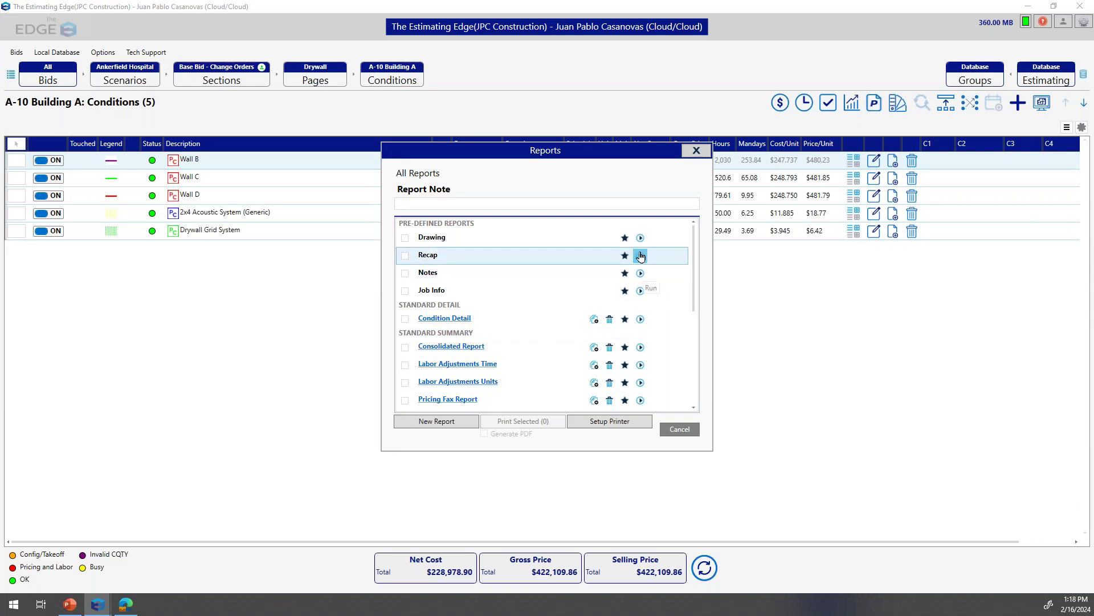
pyautogui.click(637, 257)
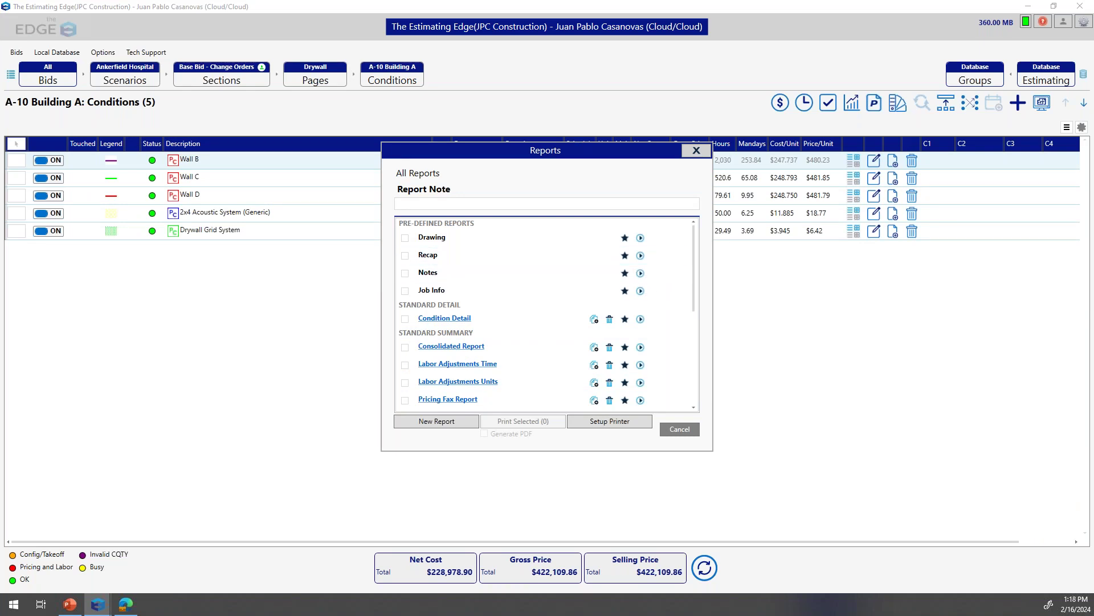
pyautogui.moveTo(364, 270); pyautogui.dragTo(677, 64)
pyautogui.click(790, 55)
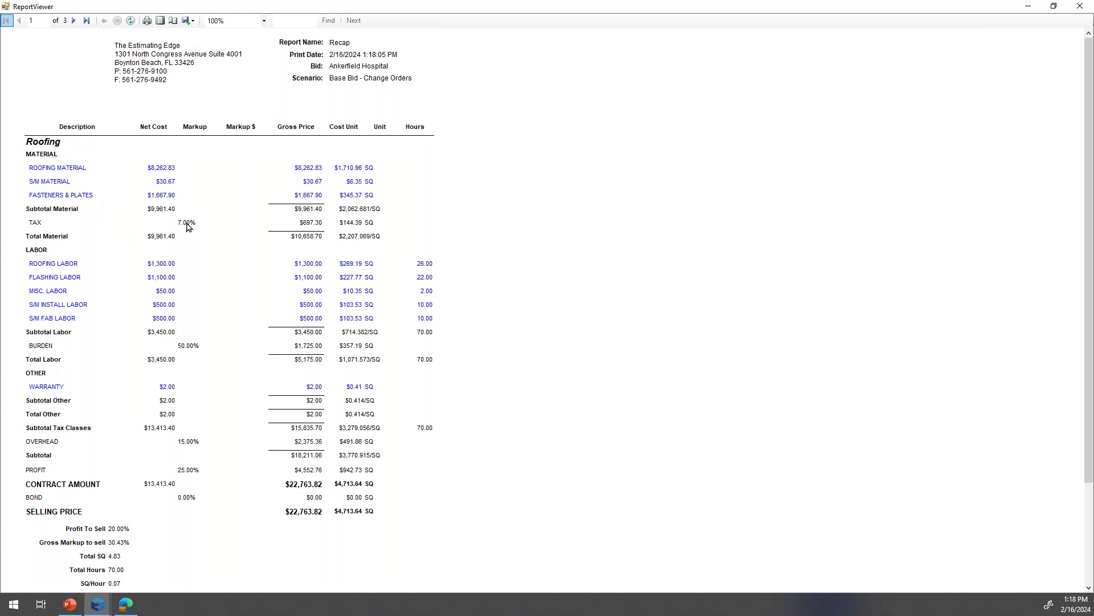
# - Review the Recap report's material, labor and selling price breakdown across its pages, and close the preview
pyautogui.scroll(-2, 207, 367)
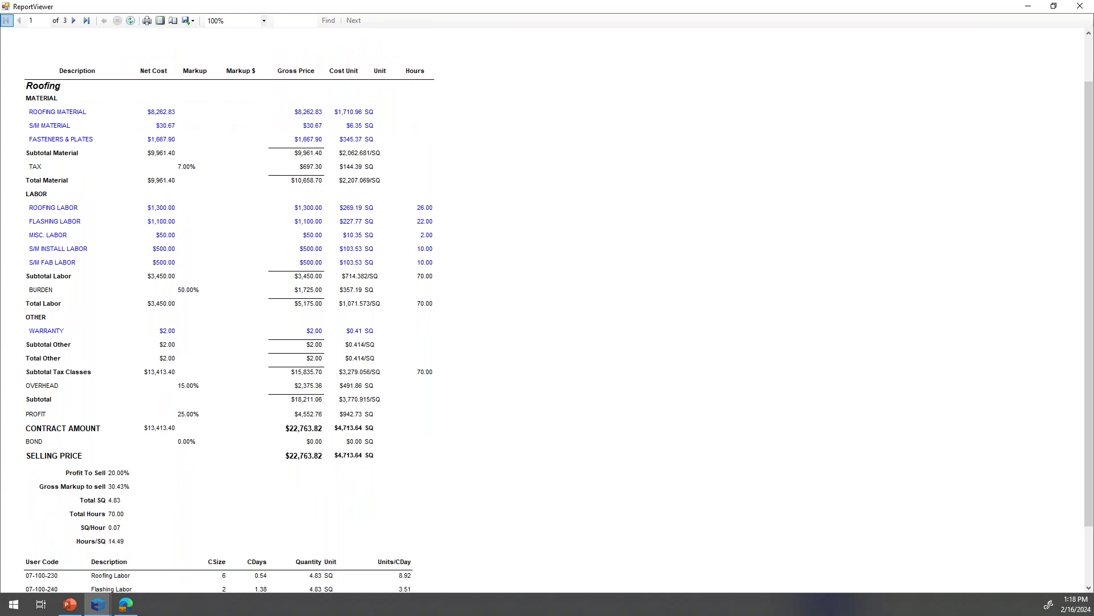
pyautogui.scroll(-10, 211, 317)
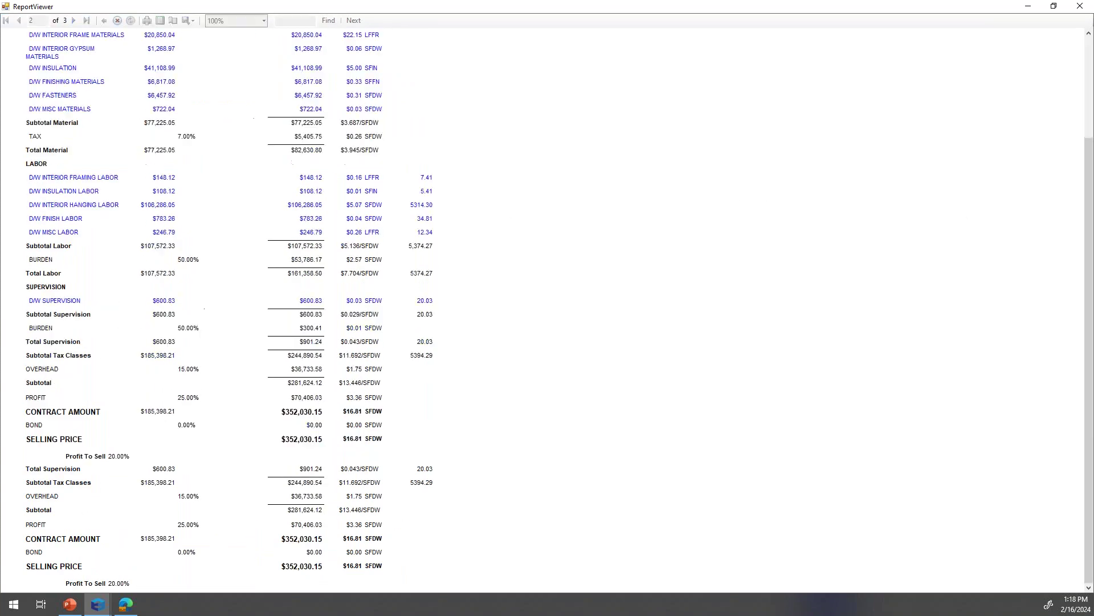
pyautogui.scroll(5, 185, 305)
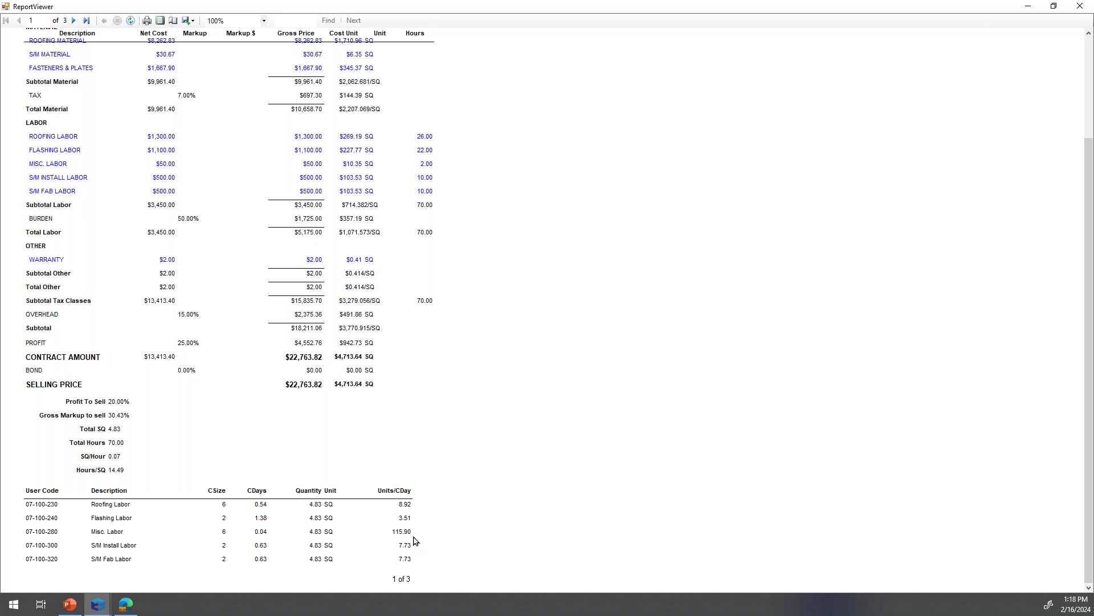
pyautogui.click(1080, 8)
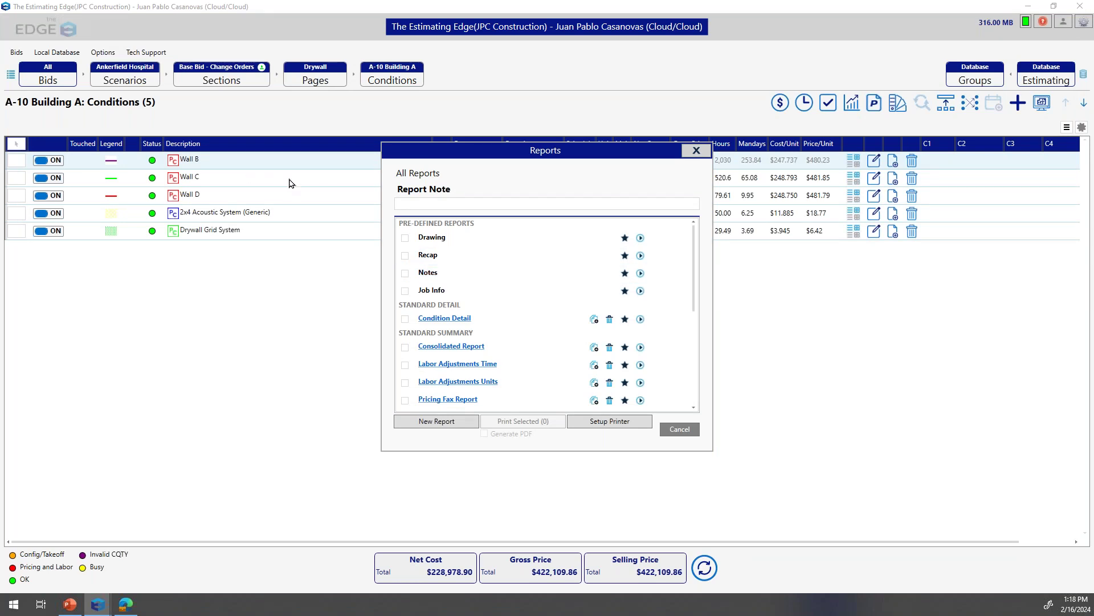
# - Run the Notes report with Page Notes as the note area, view it maximized, and close the preview
pyautogui.click(640, 273)
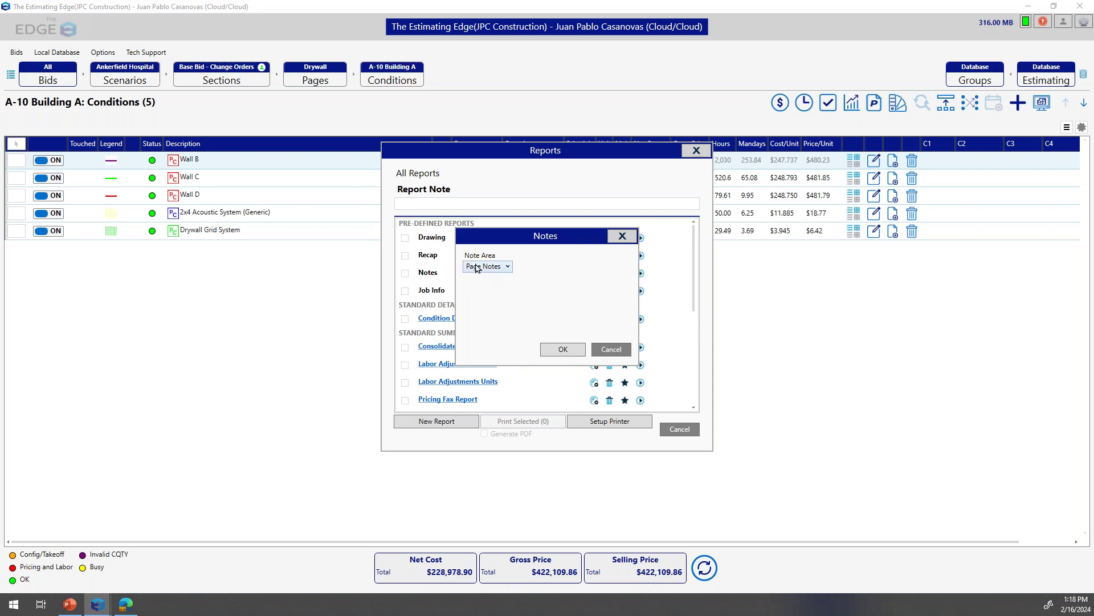
pyautogui.click(554, 350)
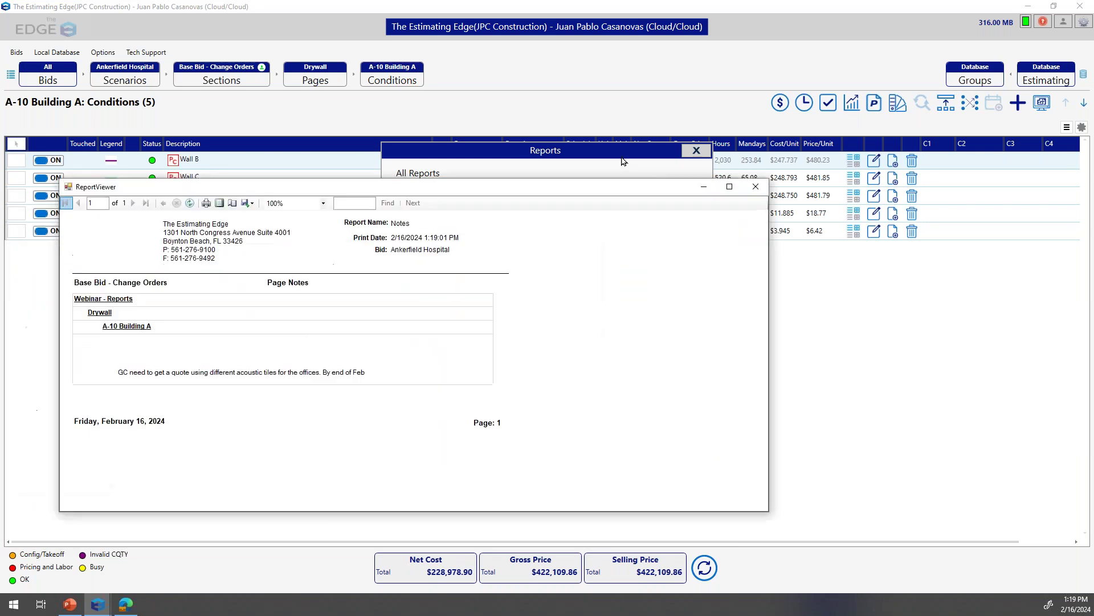
pyautogui.click(839, 91)
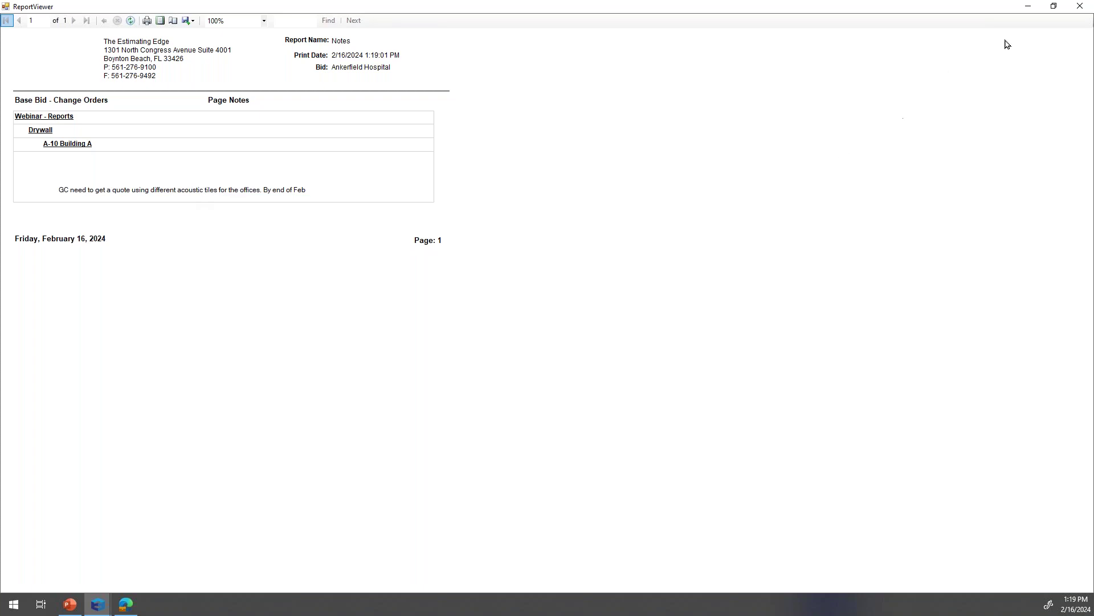
pyautogui.click(1077, 7)
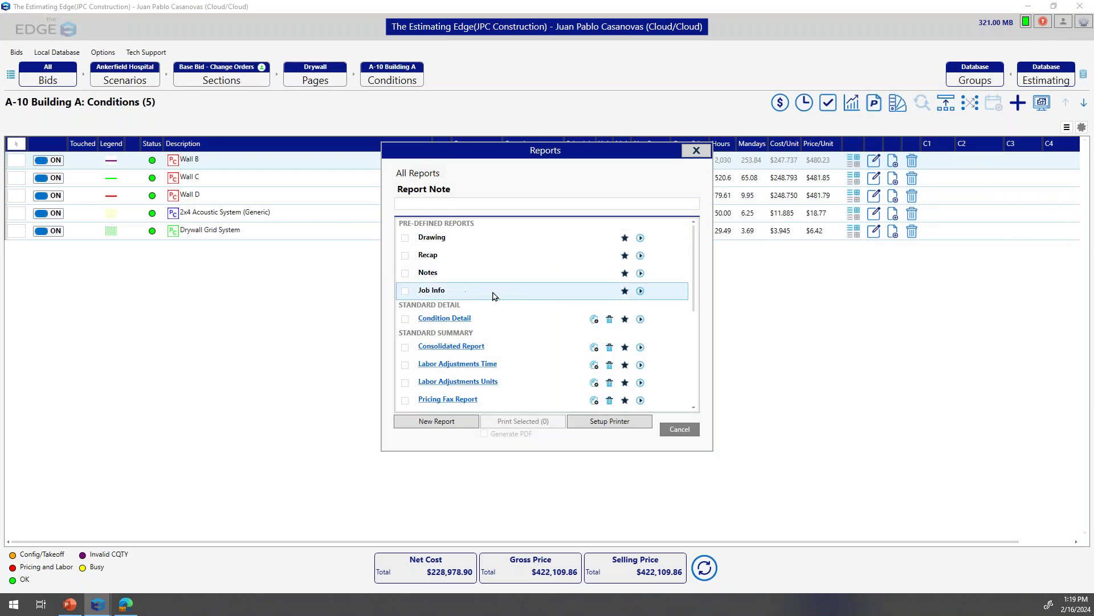
# - Run the Job Info report, review its general, contractor, owner and builder fields, and close the preview and the reports list
pyautogui.click(644, 293)
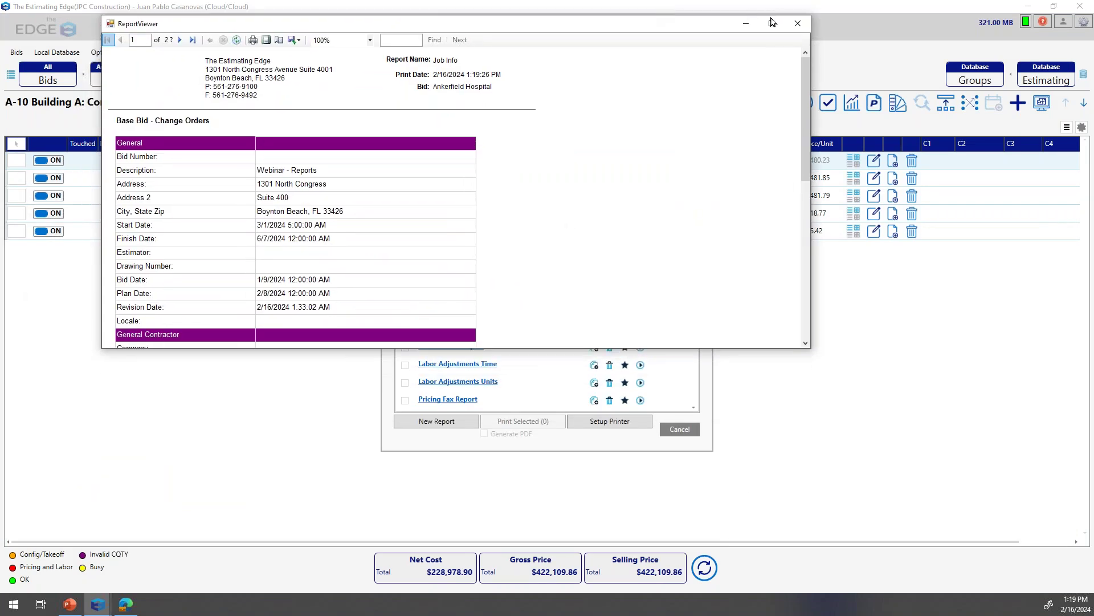
pyautogui.click(771, 24)
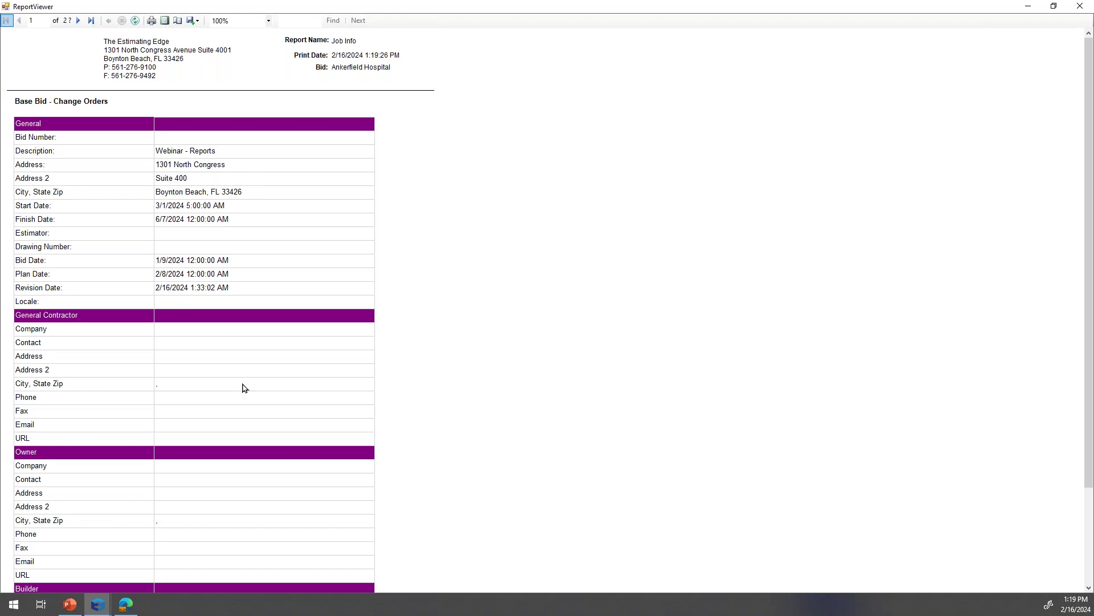
pyautogui.scroll(-5, 243, 386)
pyautogui.scroll(2, 210, 302)
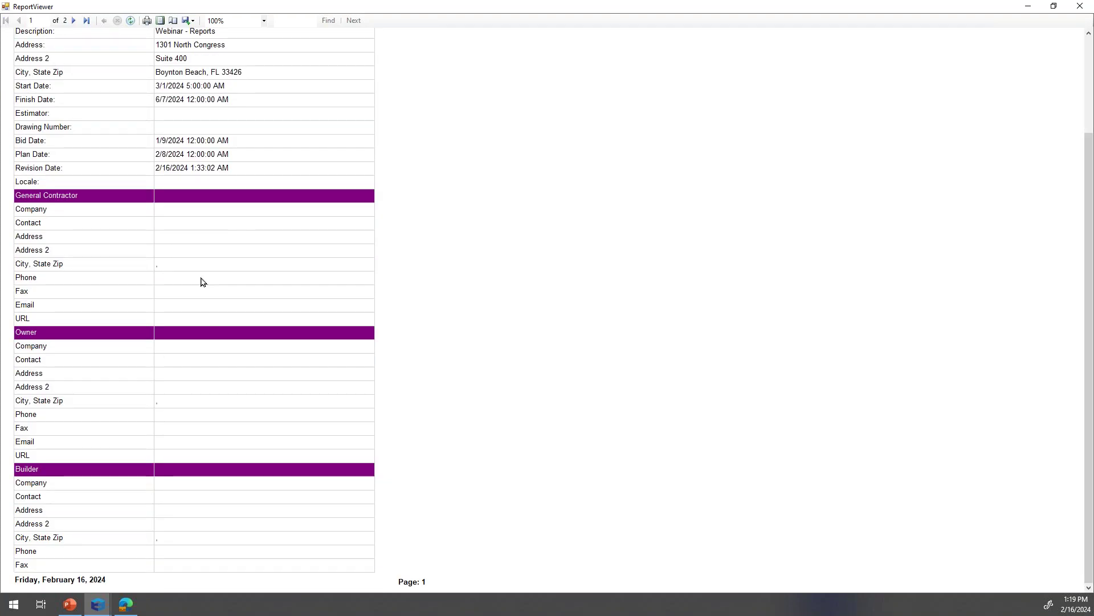
pyautogui.scroll(2, 189, 281)
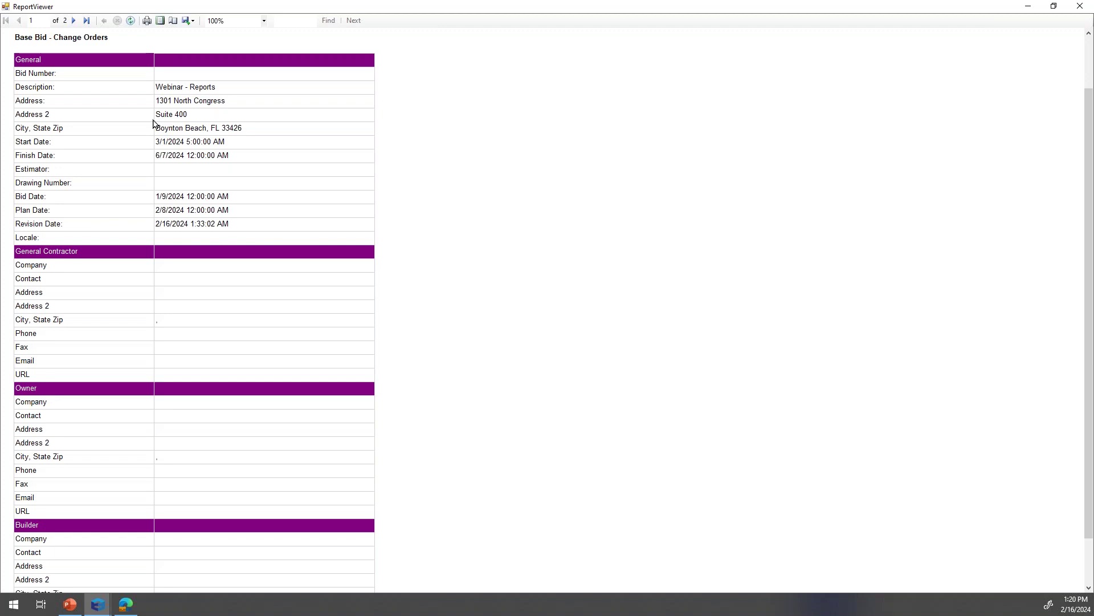
pyautogui.click(1080, 6)
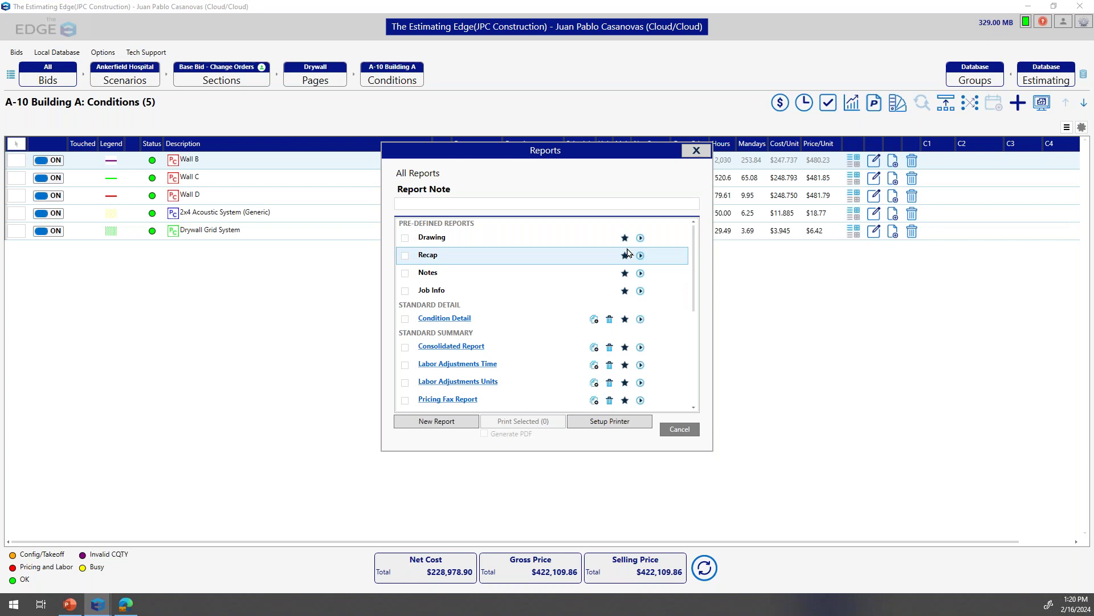
pyautogui.click(695, 151)
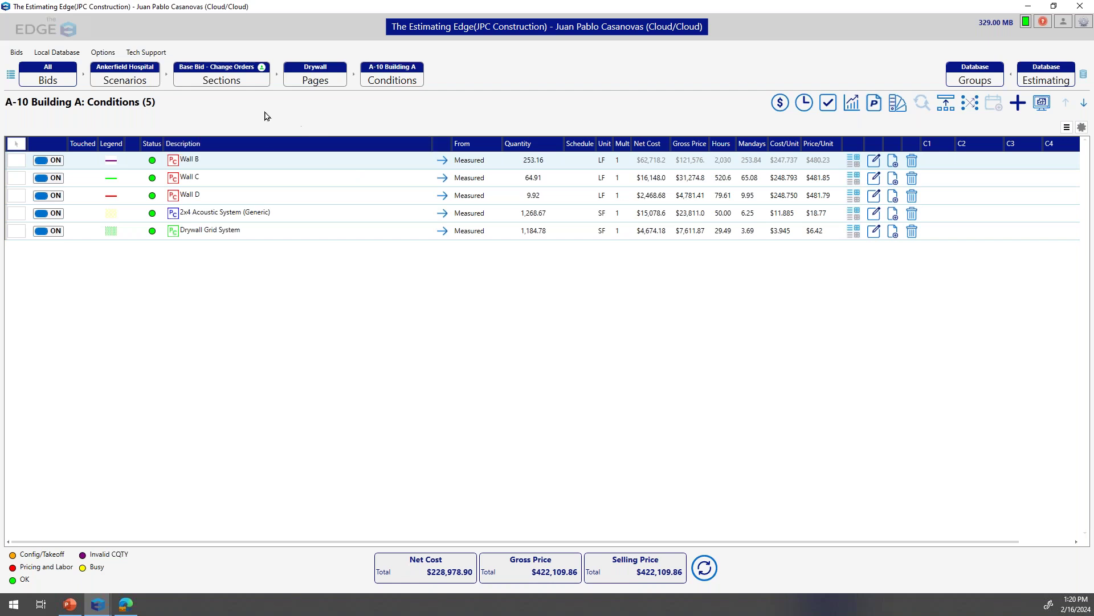
# - Display the Drywall section's project and common condition pages and open the Interior walls conditions
pyautogui.click(329, 89)
pyautogui.click(32, 103)
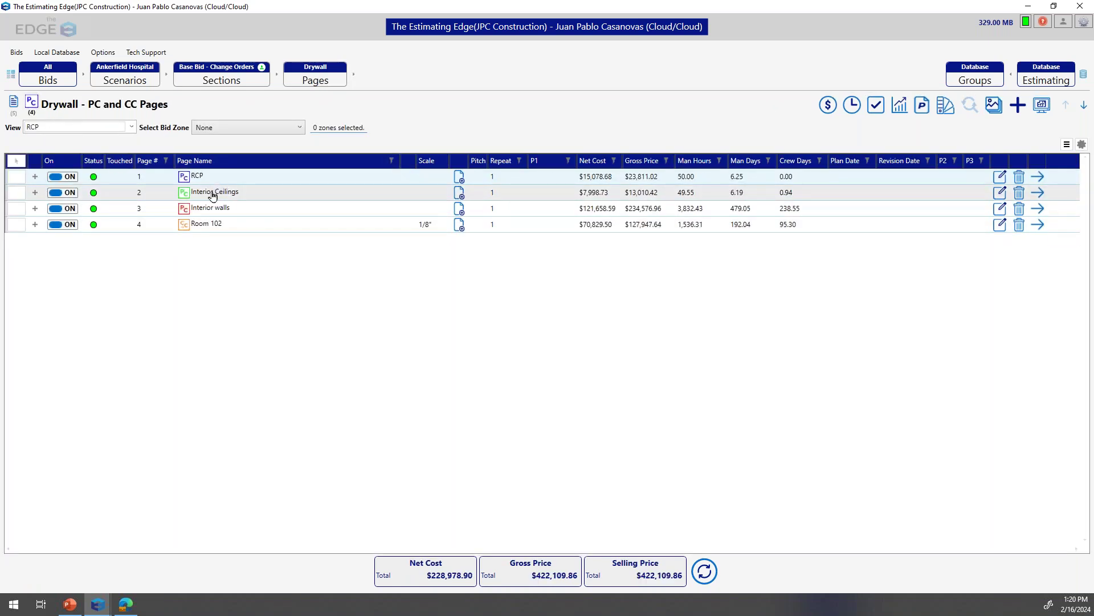
pyautogui.doubleClick(212, 196)
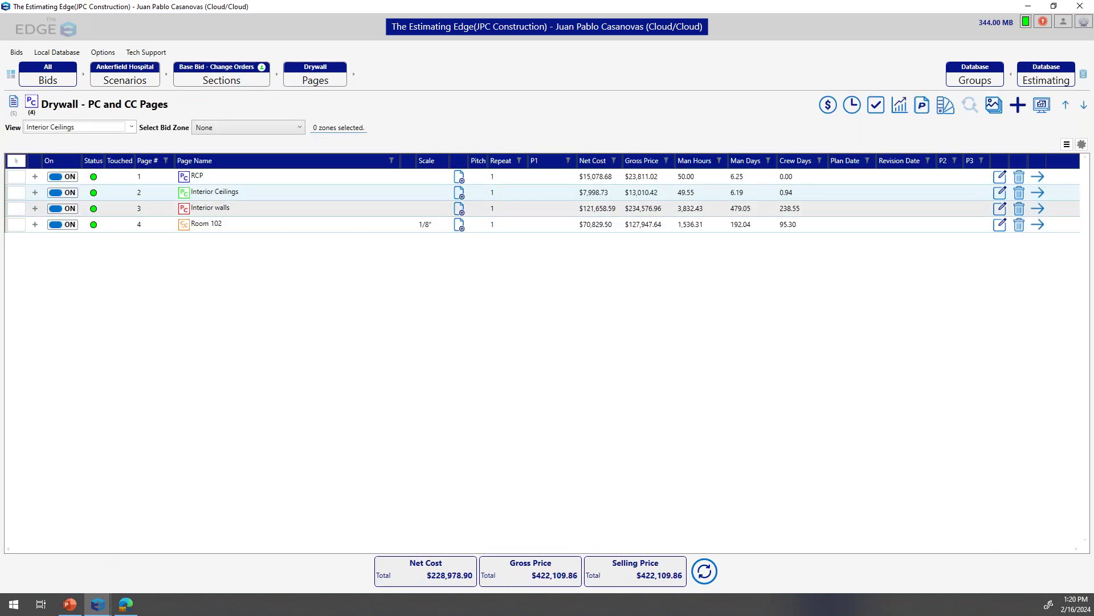
pyautogui.click(204, 208)
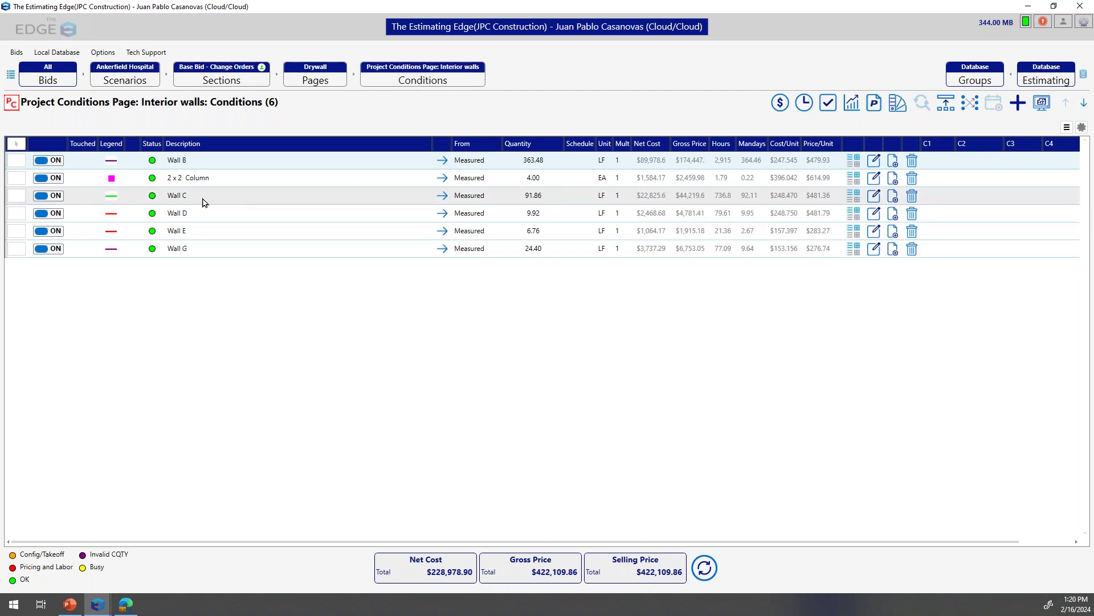
# - Select the Wall C and Wall D conditions and run the Labor Adjustments Time report for them
pyautogui.click(17, 197)
pyautogui.keyDown('ctrl'); pyautogui.click(17, 213); pyautogui.keyUp('ctrl')
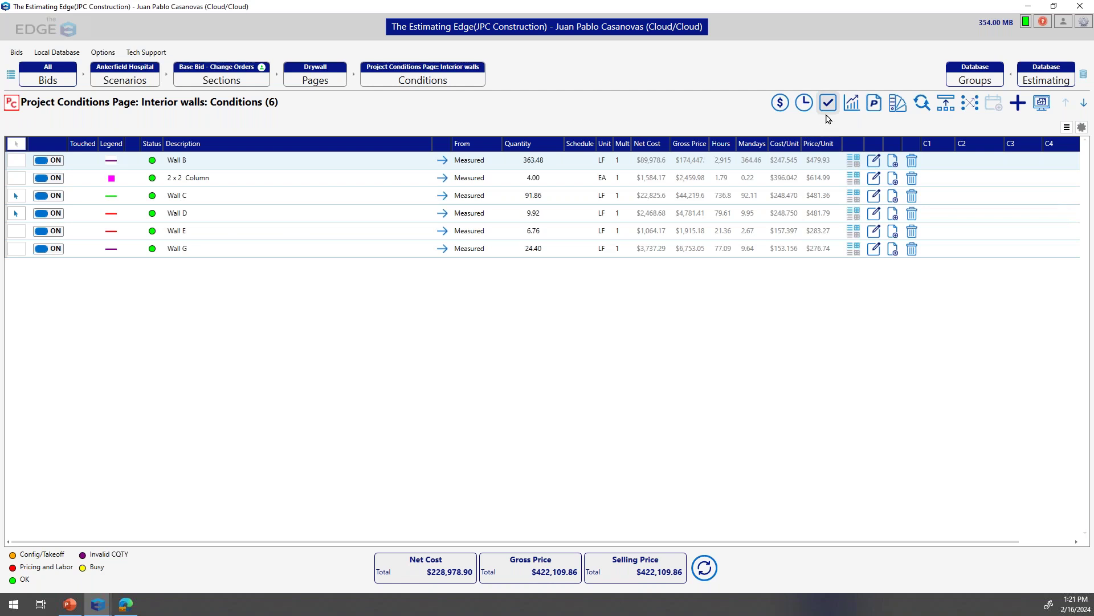
pyautogui.click(852, 104)
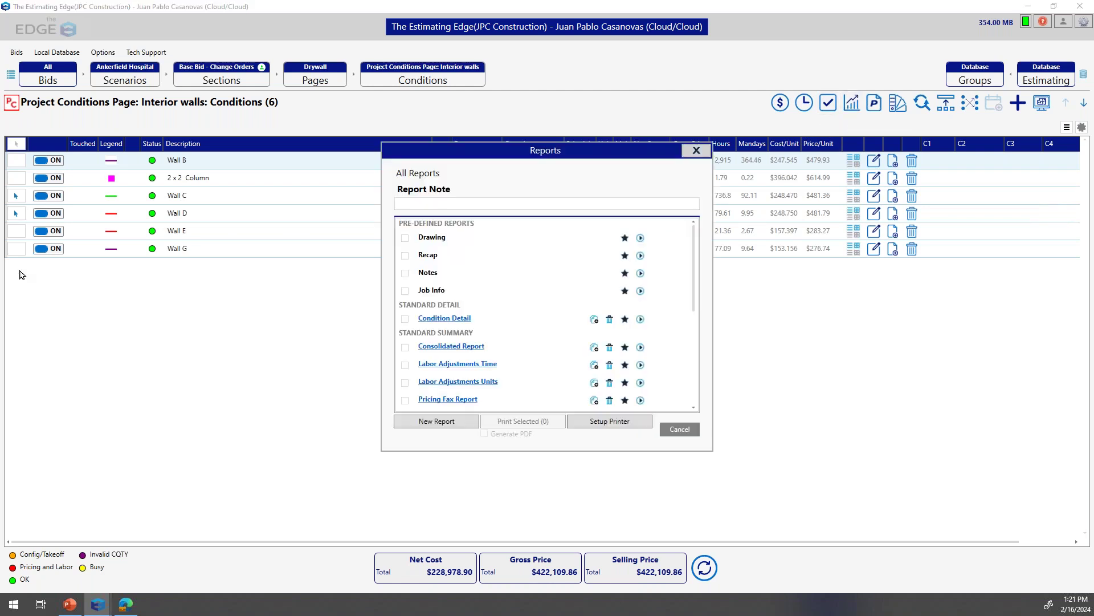
pyautogui.scroll(-1, 484, 375)
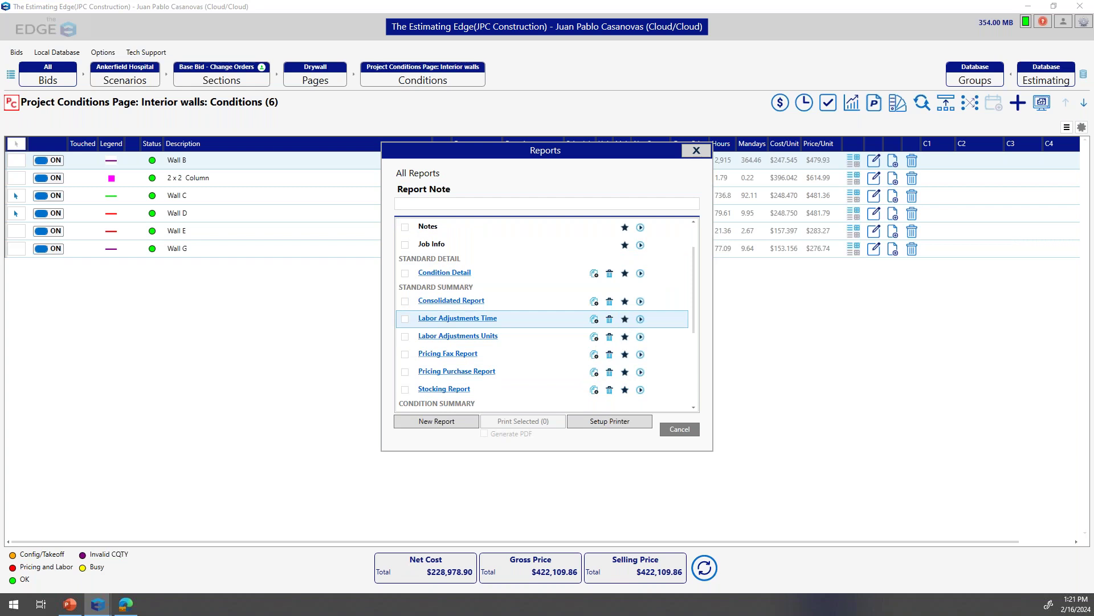
pyautogui.click(640, 319)
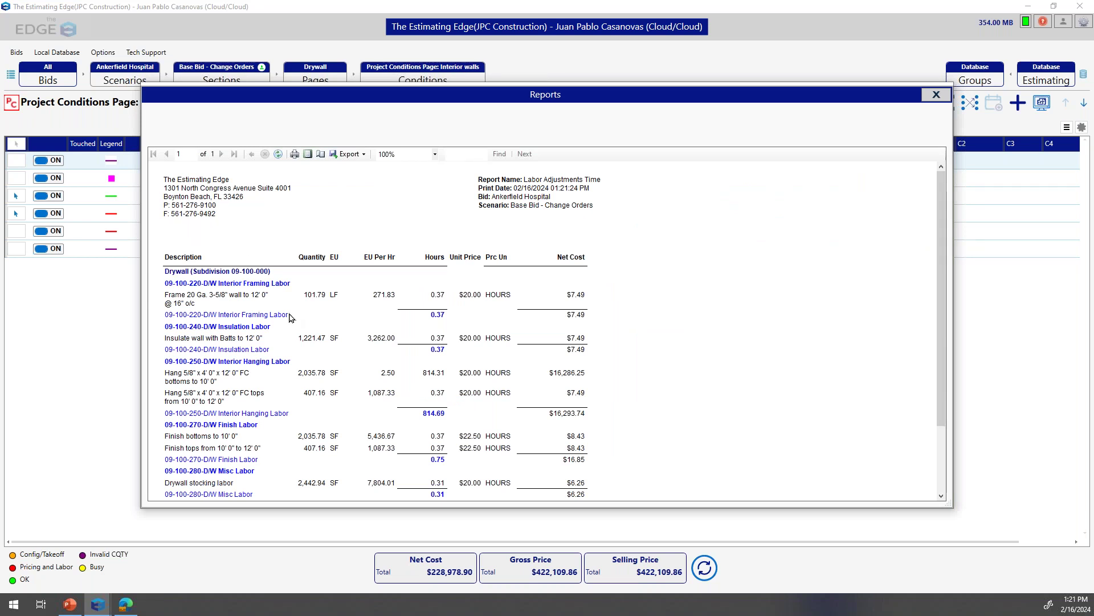
# - Review the Labor Adjustments Time report down to its total, and close the preview and the reports list
pyautogui.scroll(-1, 289, 318)
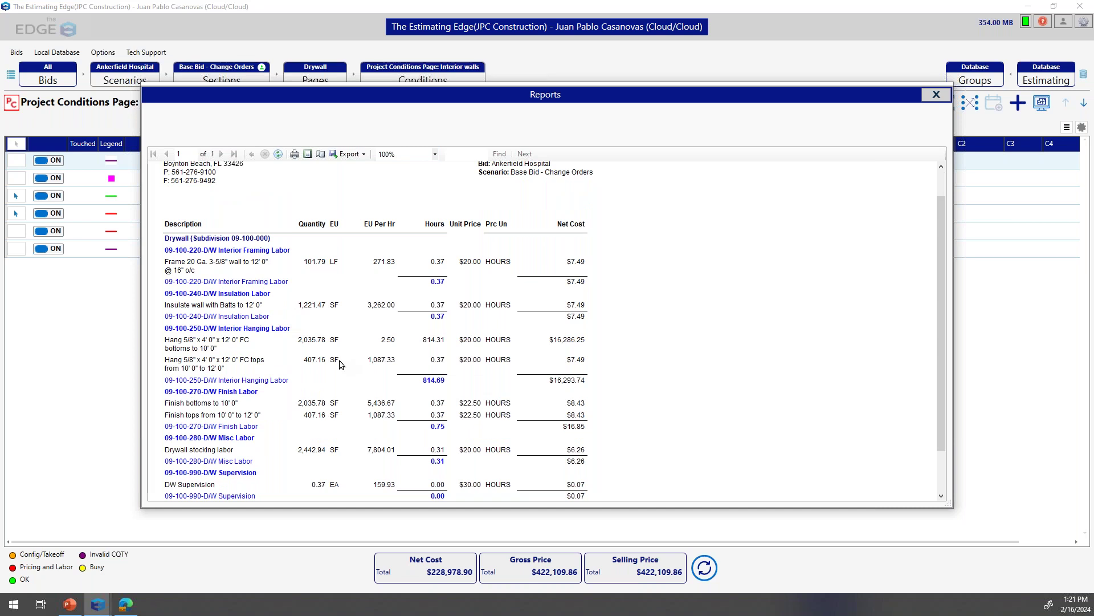
pyautogui.scroll(-1, 335, 369)
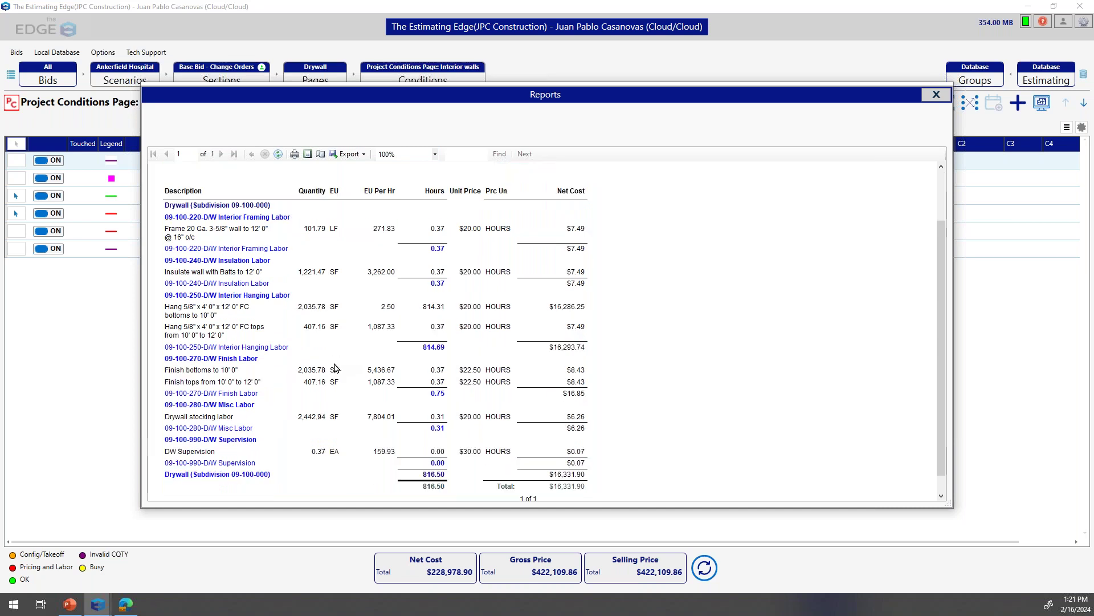
pyautogui.scroll(-1, 336, 369)
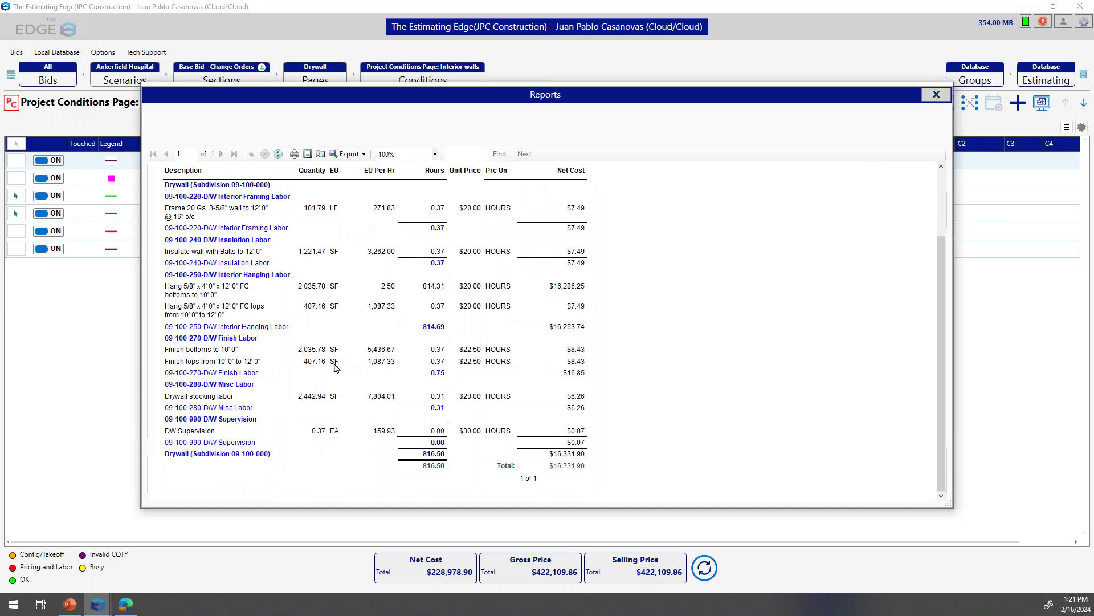
pyautogui.click(936, 94)
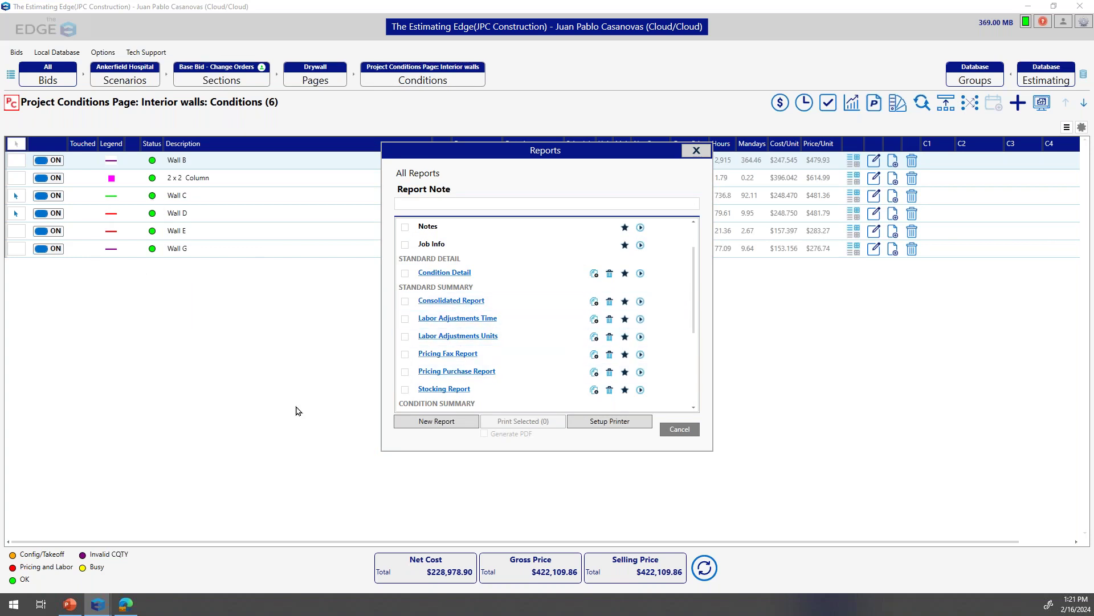
pyautogui.click(694, 153)
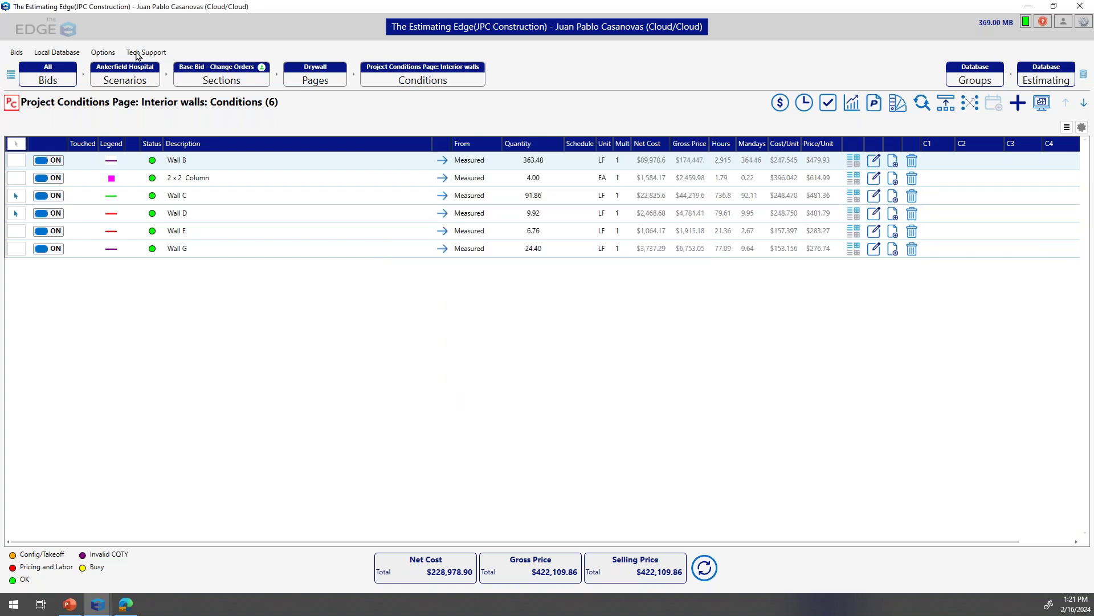
# - Return to the regular Drywall pages, select the X Ray rooms bid zone, and expand the zones of A-10 Building A
pyautogui.click(314, 82)
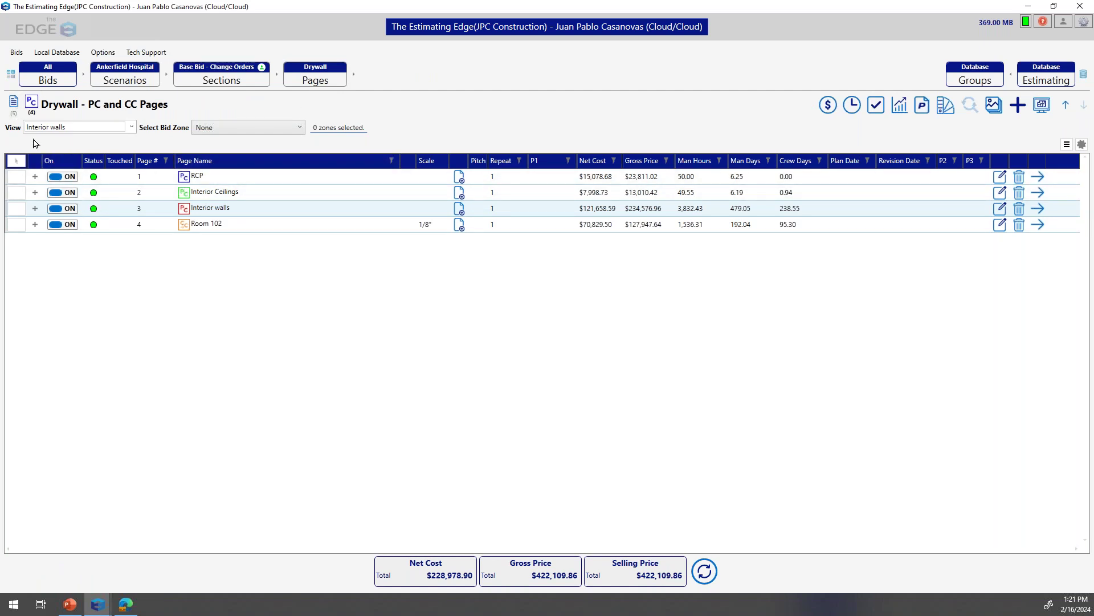
pyautogui.click(13, 104)
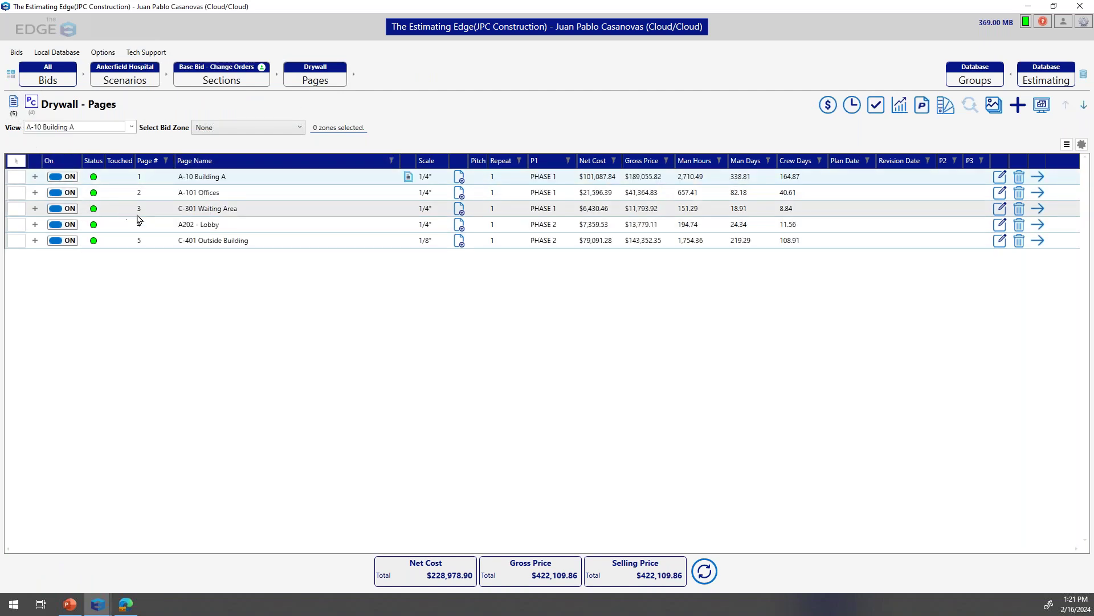
pyautogui.click(218, 132)
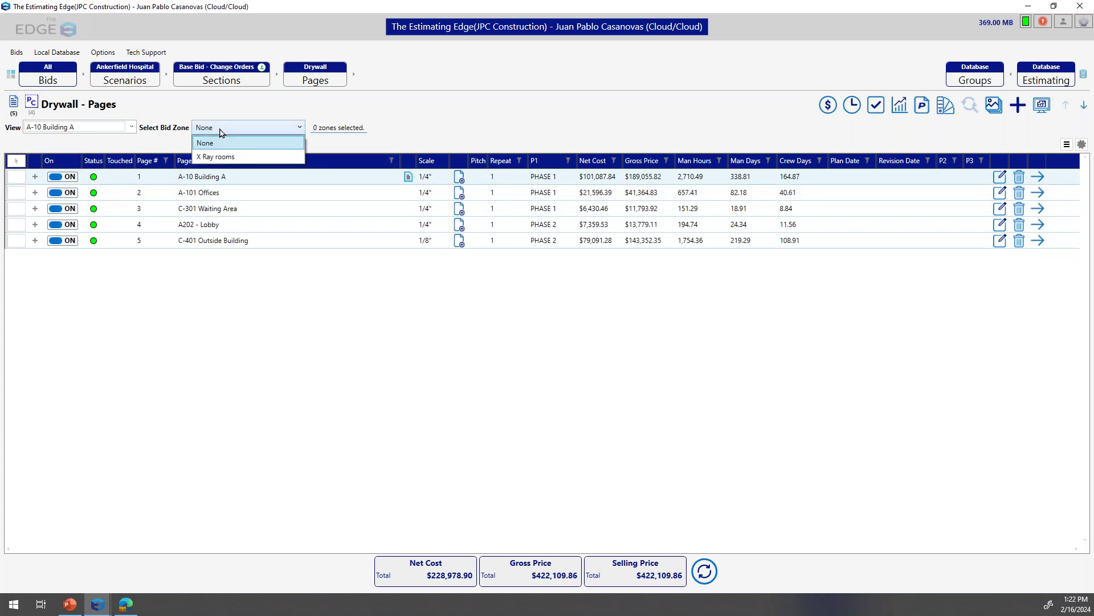
pyautogui.click(233, 162)
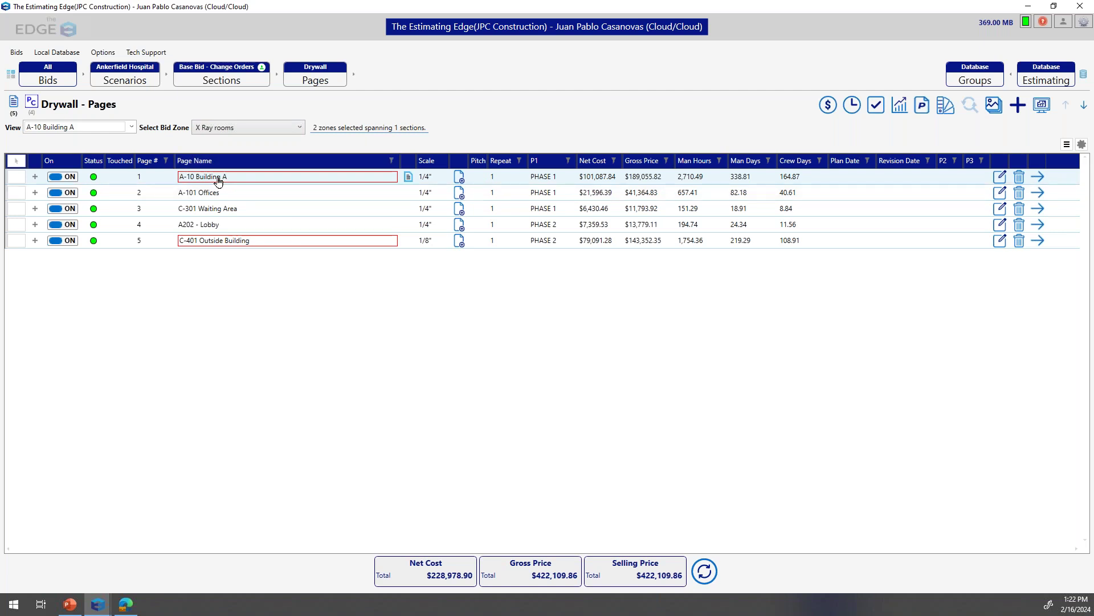
pyautogui.click(35, 178)
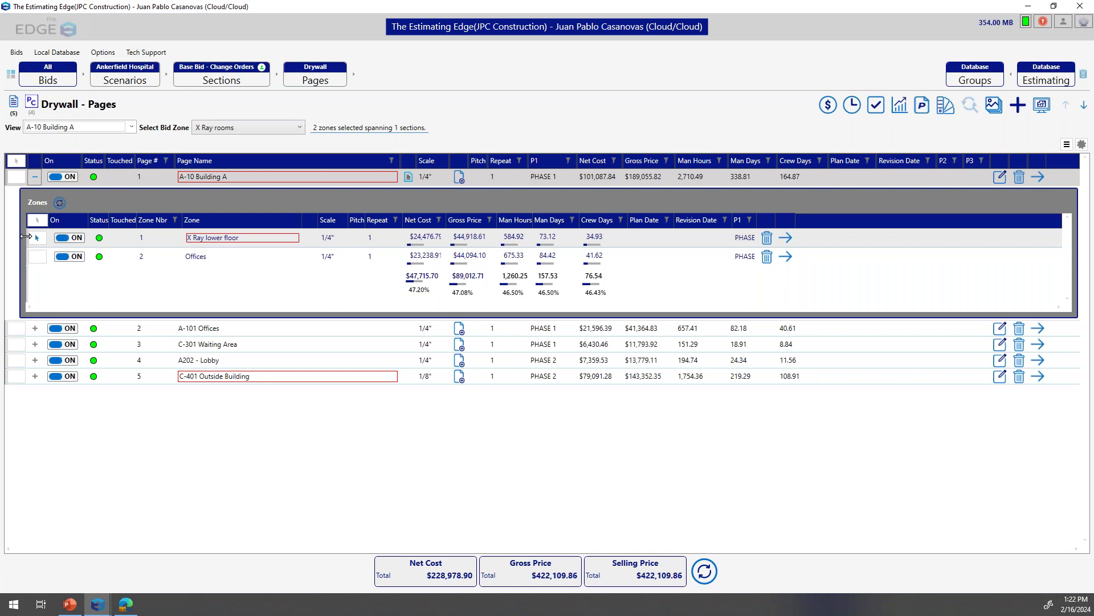
# - Expand the zones of C-401 Outside Building, run the Condition Summary Report for the X Ray rooms bid zone, and close its preview
pyautogui.click(34, 376)
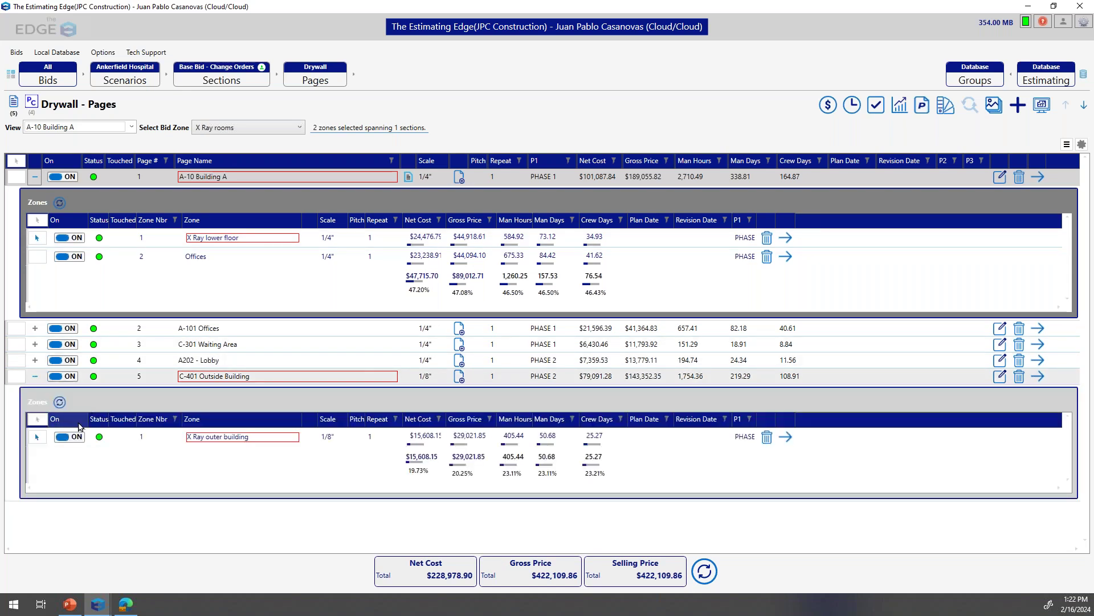
pyautogui.click(900, 107)
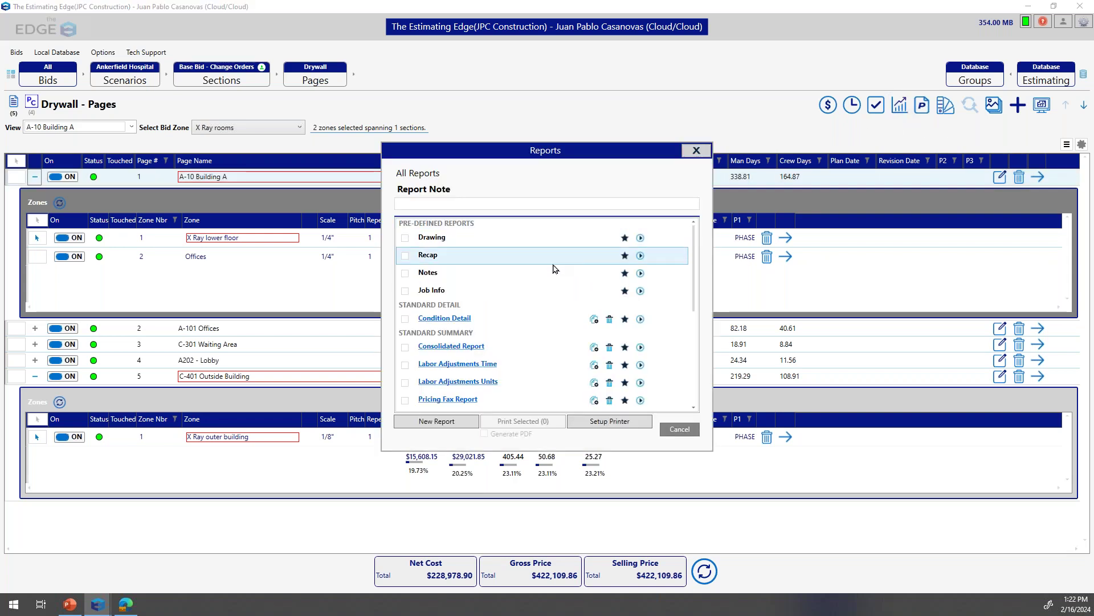
pyautogui.scroll(-2, 499, 357)
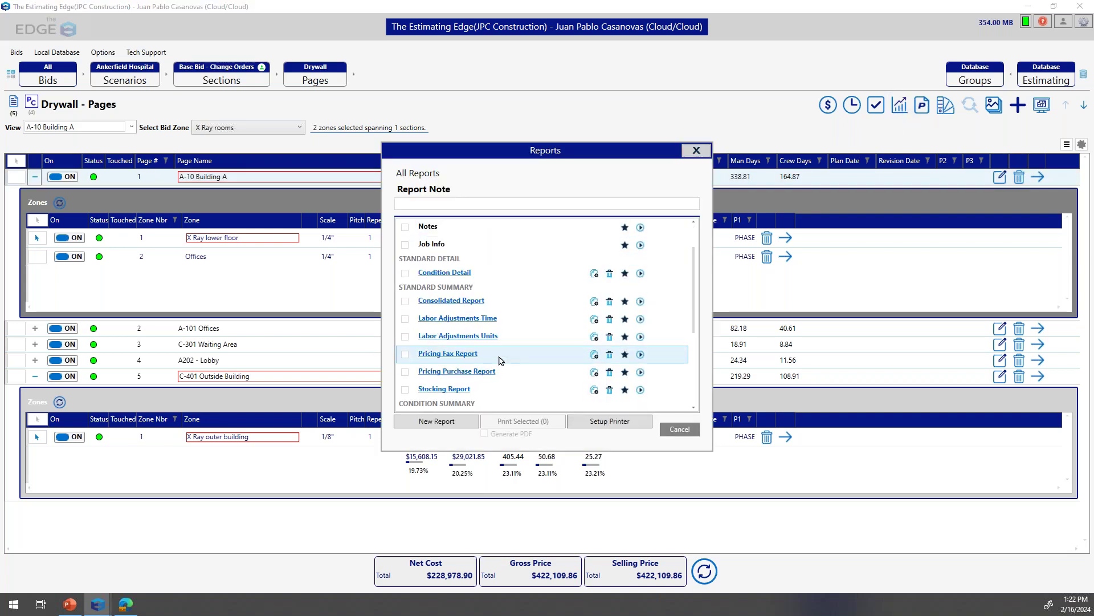
pyautogui.scroll(-1, 499, 357)
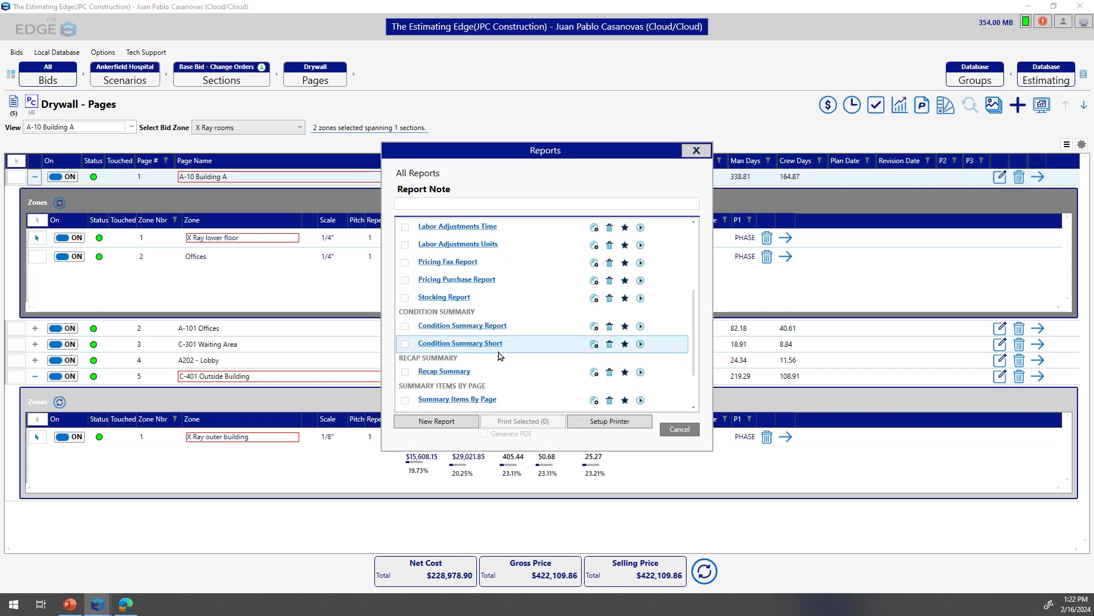
pyautogui.click(641, 326)
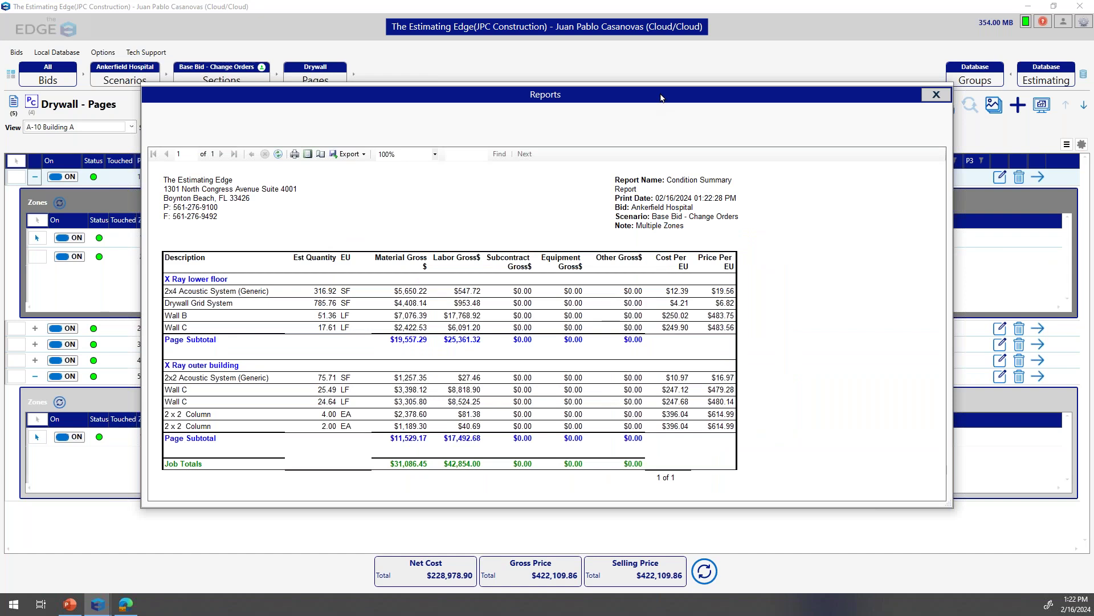
pyautogui.moveTo(660, 97); pyautogui.dragTo(629, 50)
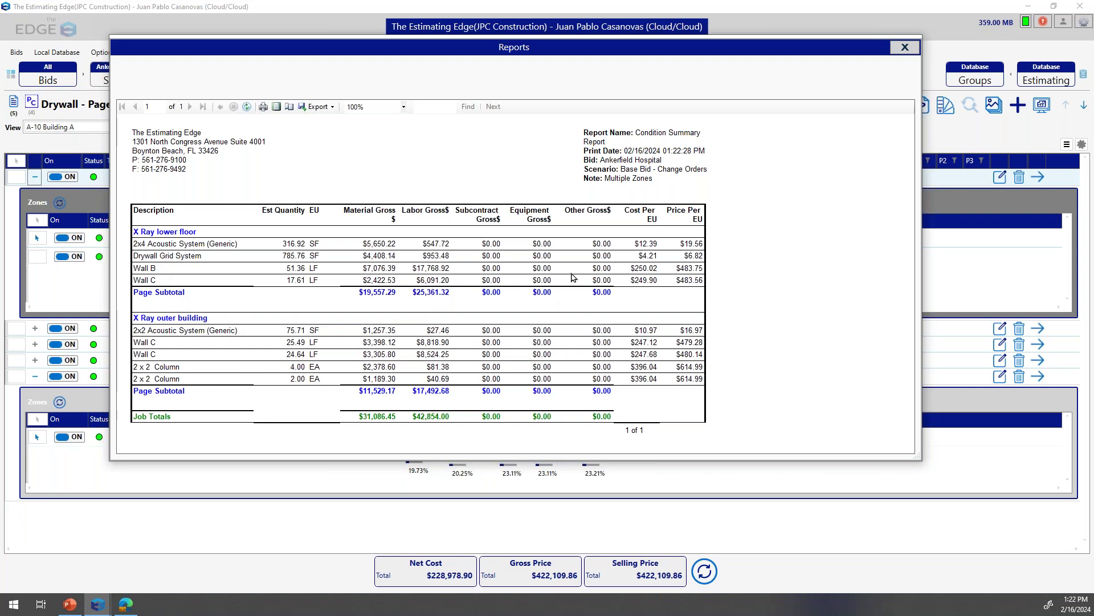
pyautogui.click(905, 47)
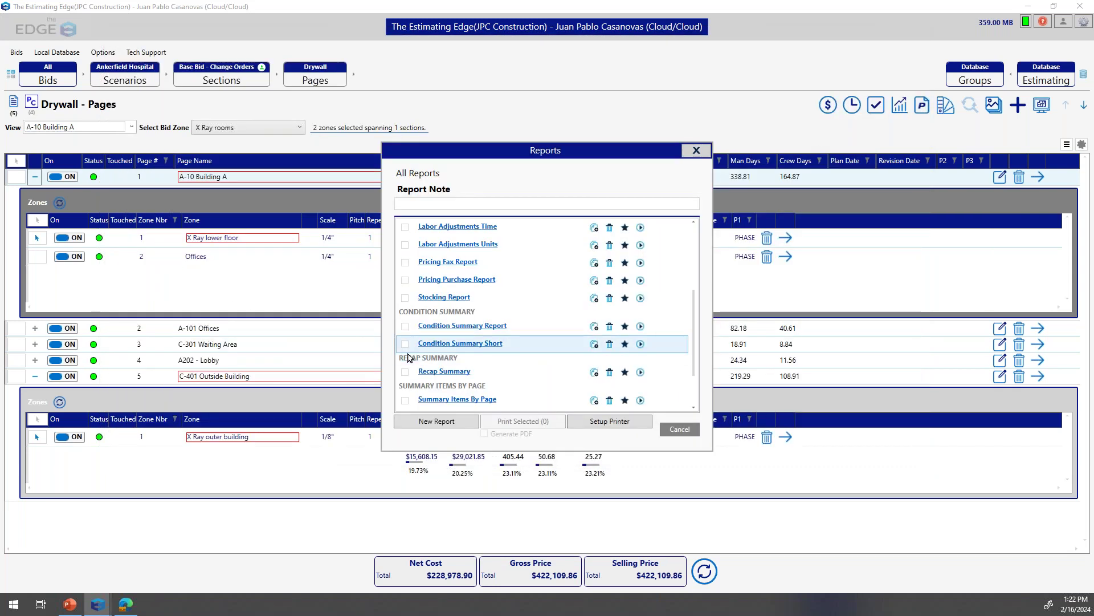
# - Run the Drawing report for the bid zone with quantities and background image on 8.5 x 11 paper
pyautogui.scroll(3, 484, 313)
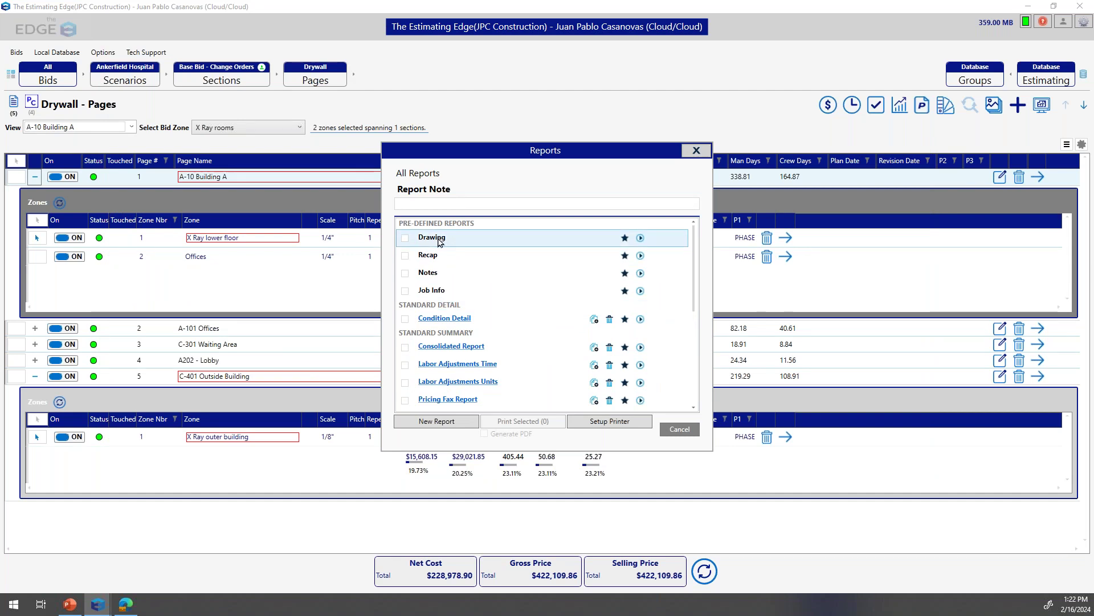
pyautogui.click(640, 237)
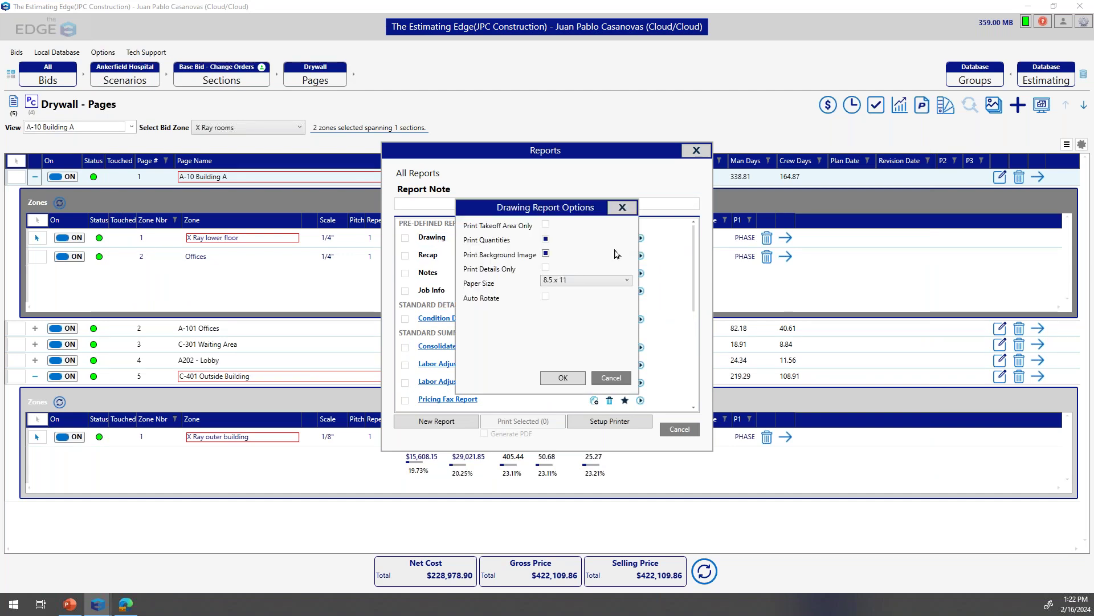
pyautogui.click(563, 378)
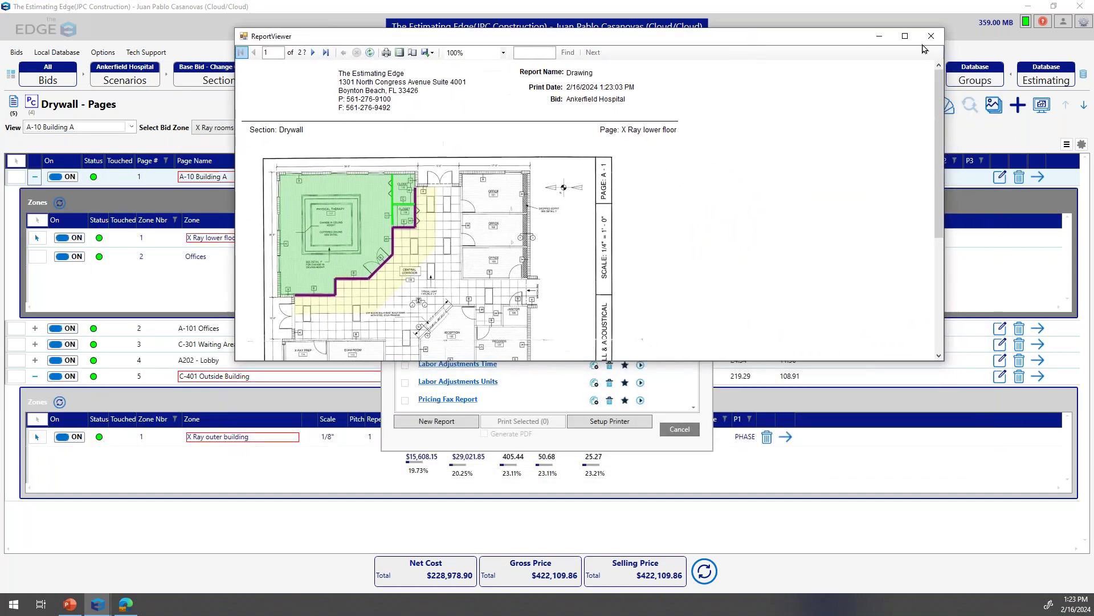
# - Review the X Ray lower floor drawing and its legend and the X Ray outer building drawing, and close the previews and reports list
pyautogui.click(905, 36)
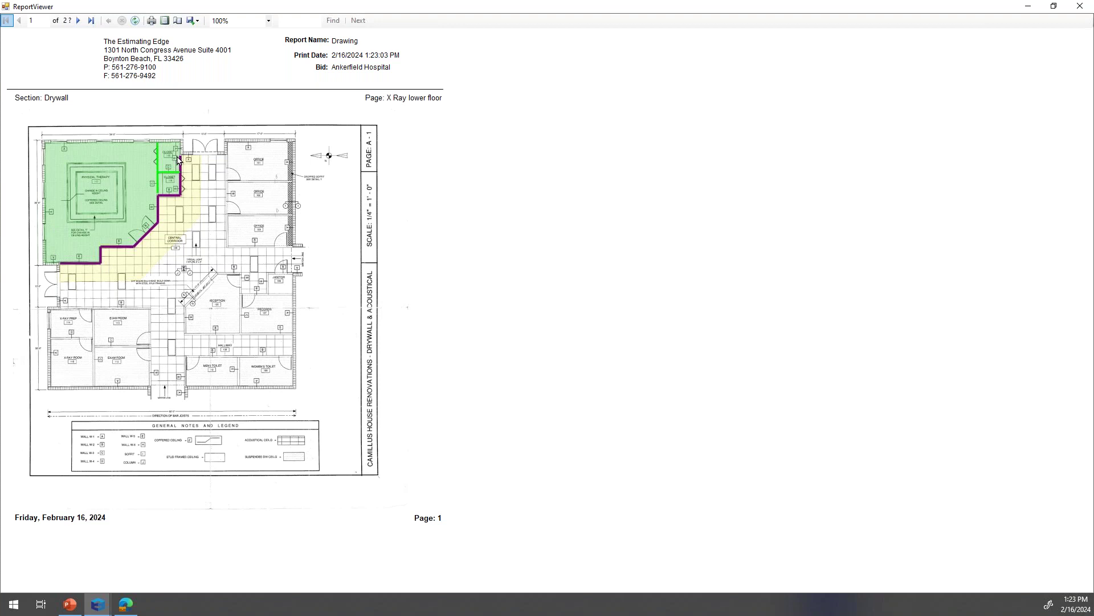
pyautogui.scroll(-2, 127, 324)
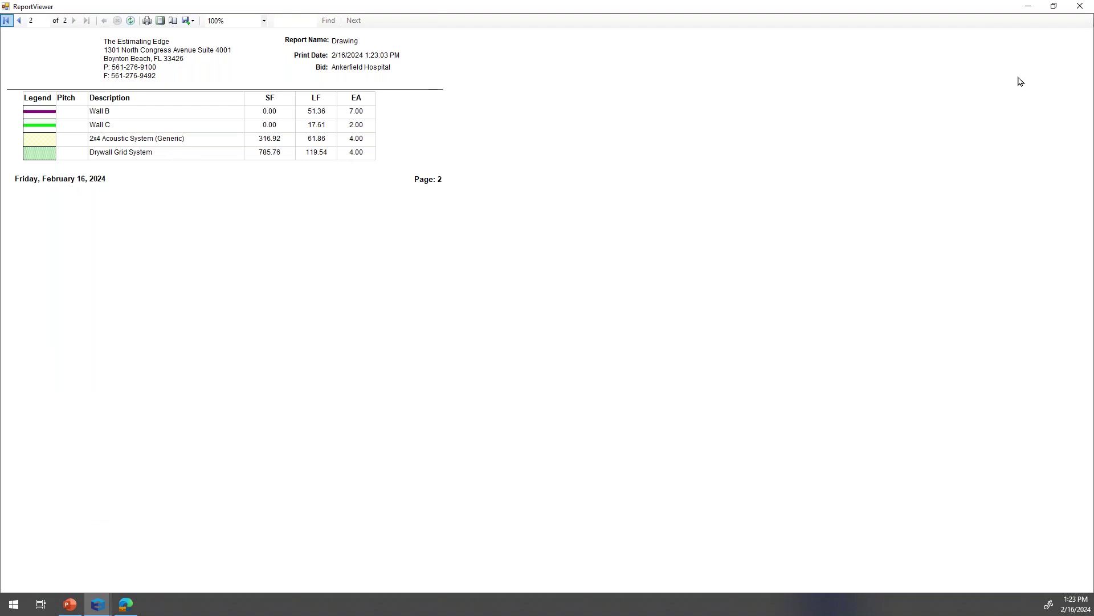
pyautogui.click(1081, 7)
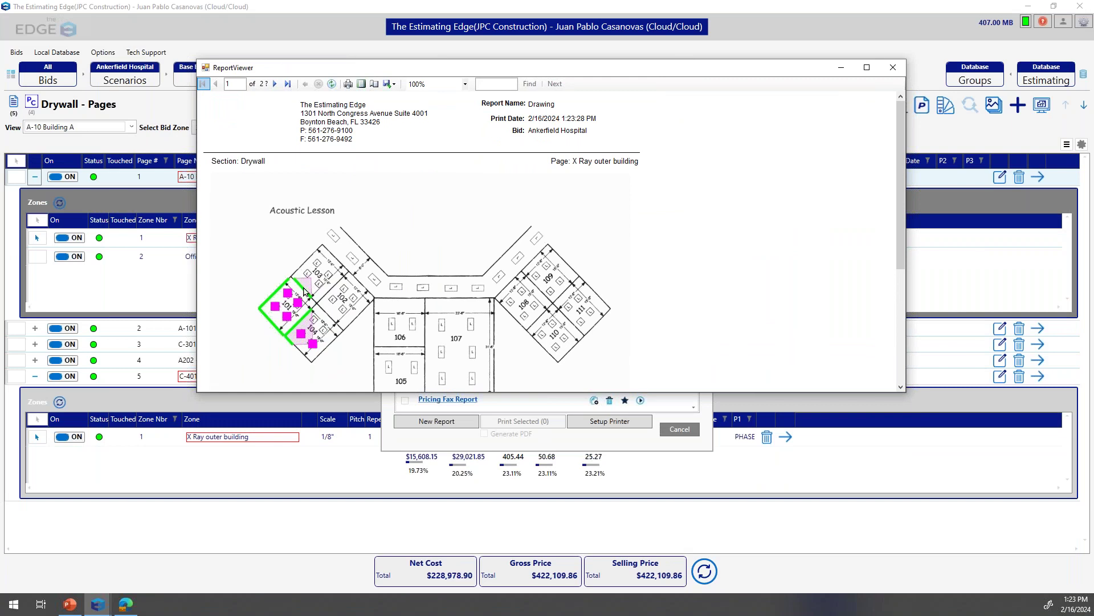
pyautogui.click(893, 67)
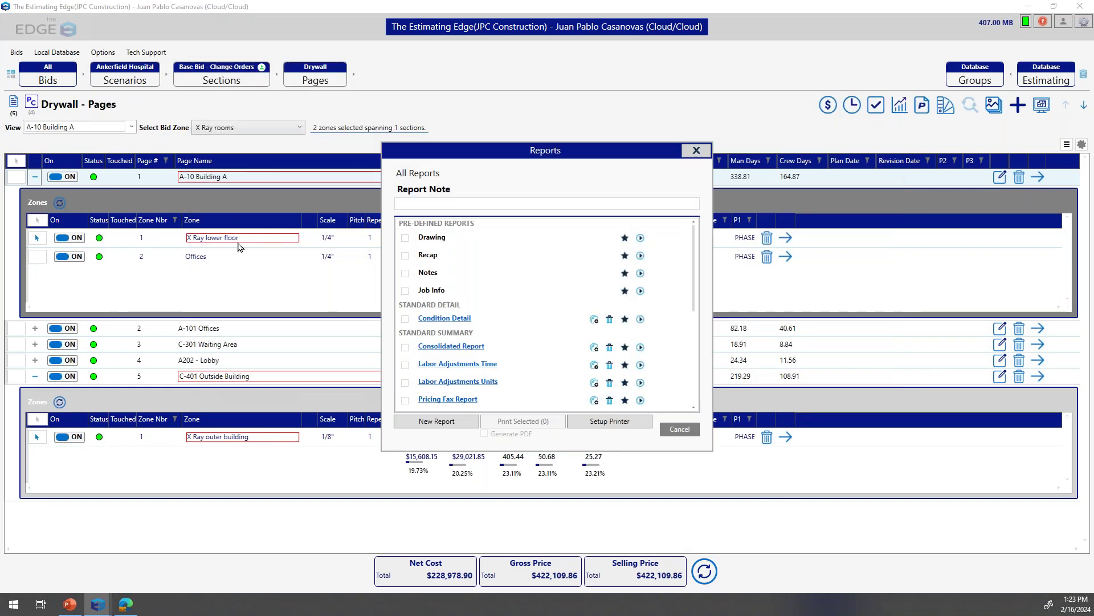
pyautogui.click(703, 155)
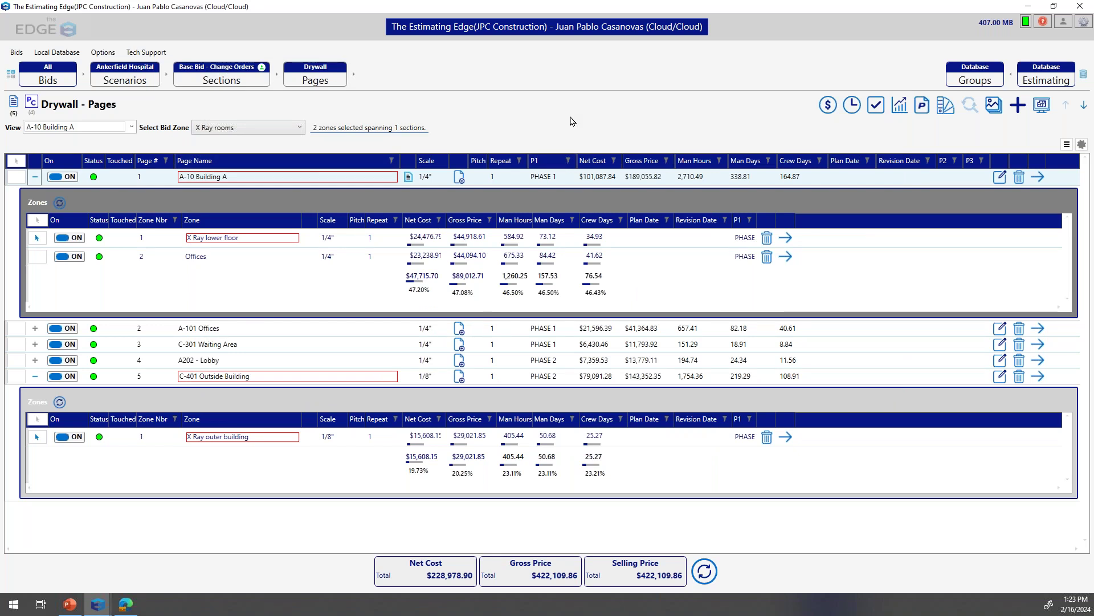
# - Reopen the reports list and mark Condition Detail, Notes, Consolidated Report and Labor Adjustments Units for printing in that order
pyautogui.click(900, 106)
pyautogui.moveTo(600, 159); pyautogui.dragTo(572, 57)
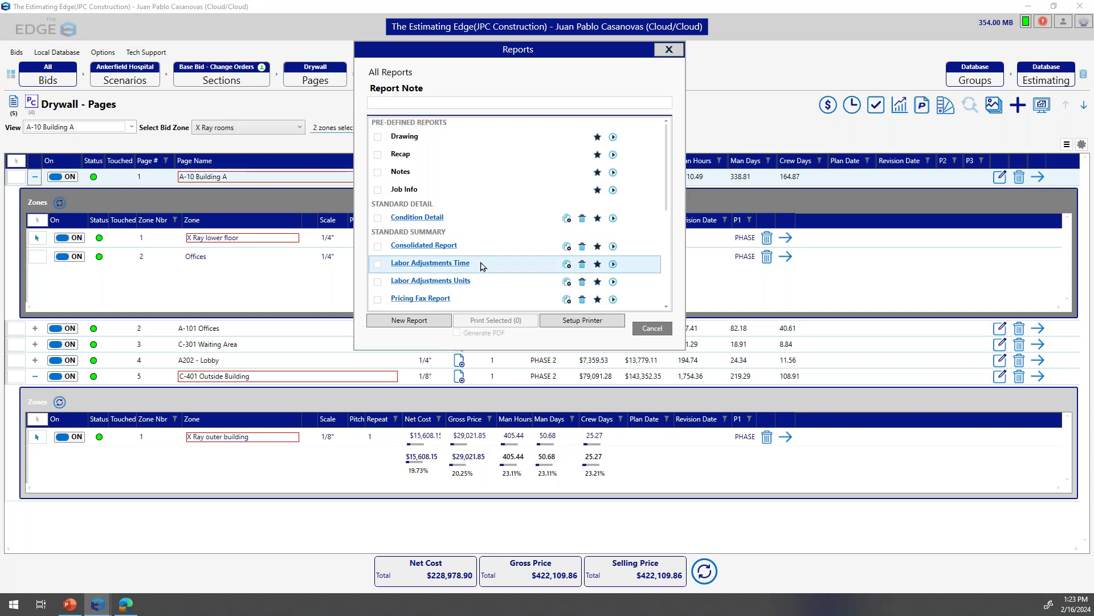
pyautogui.click(377, 217)
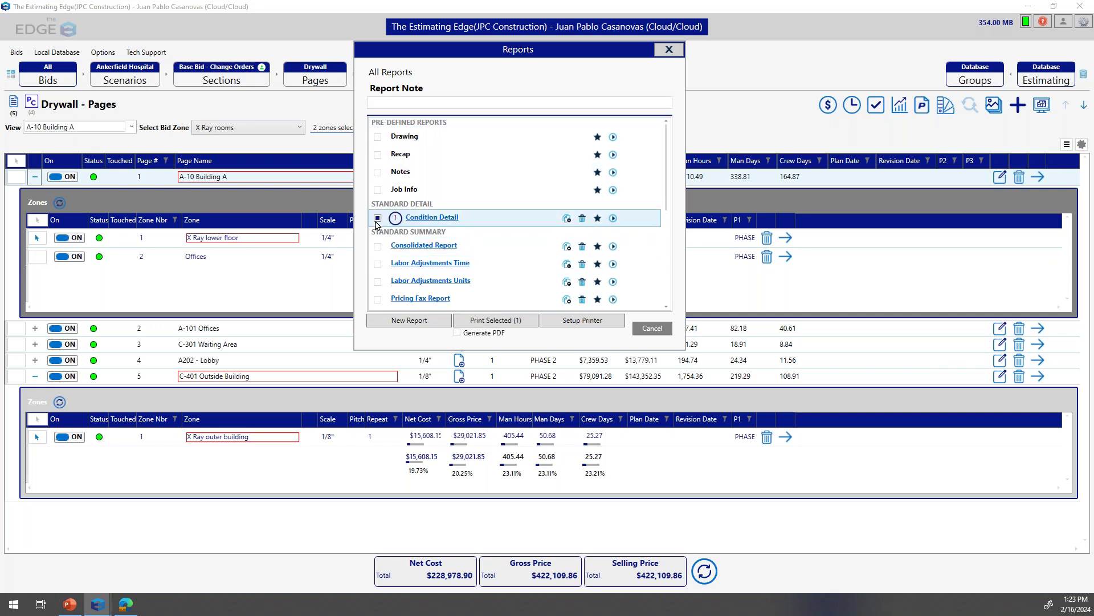
pyautogui.click(378, 171)
pyautogui.click(377, 246)
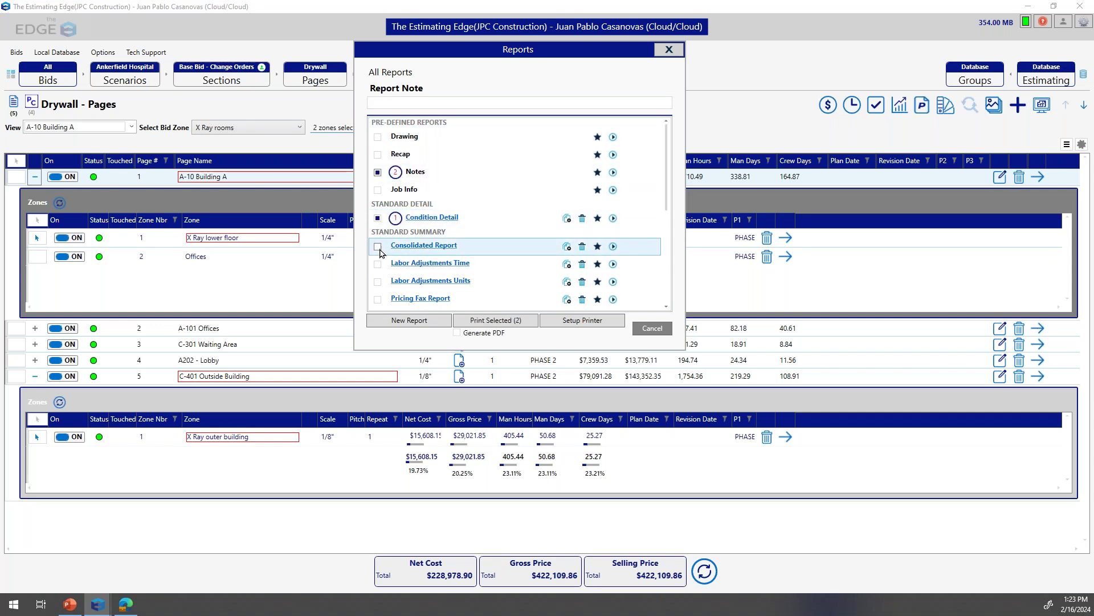
pyautogui.click(378, 282)
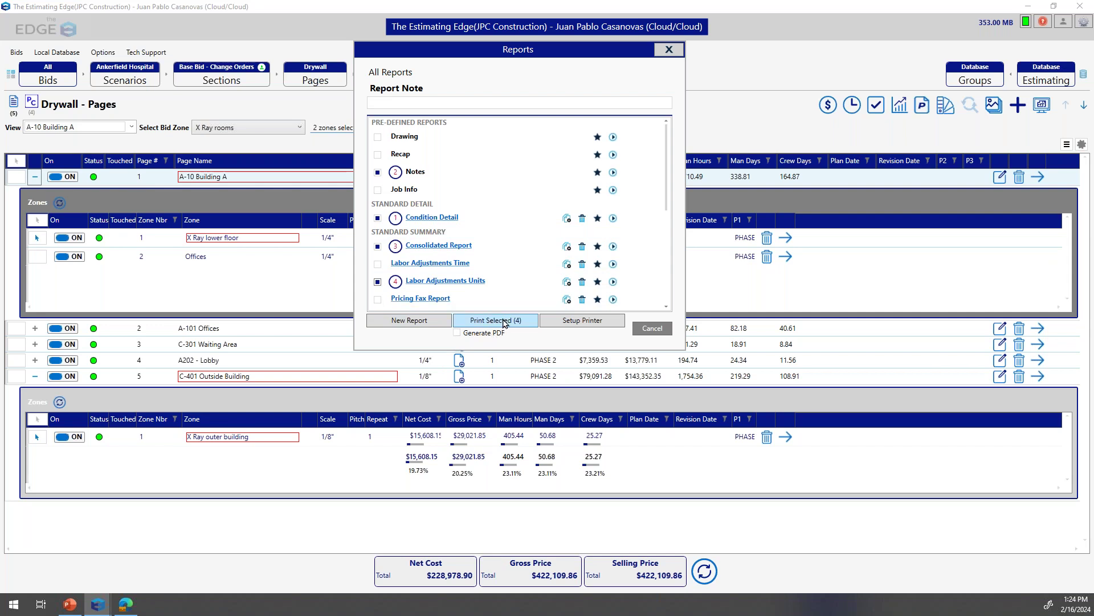
# - Clear the print selection of Labor Adjustments Units, Consolidated Report, Condition Detail and Notes
pyautogui.click(377, 282)
pyautogui.click(377, 246)
pyautogui.click(377, 218)
pyautogui.click(377, 171)
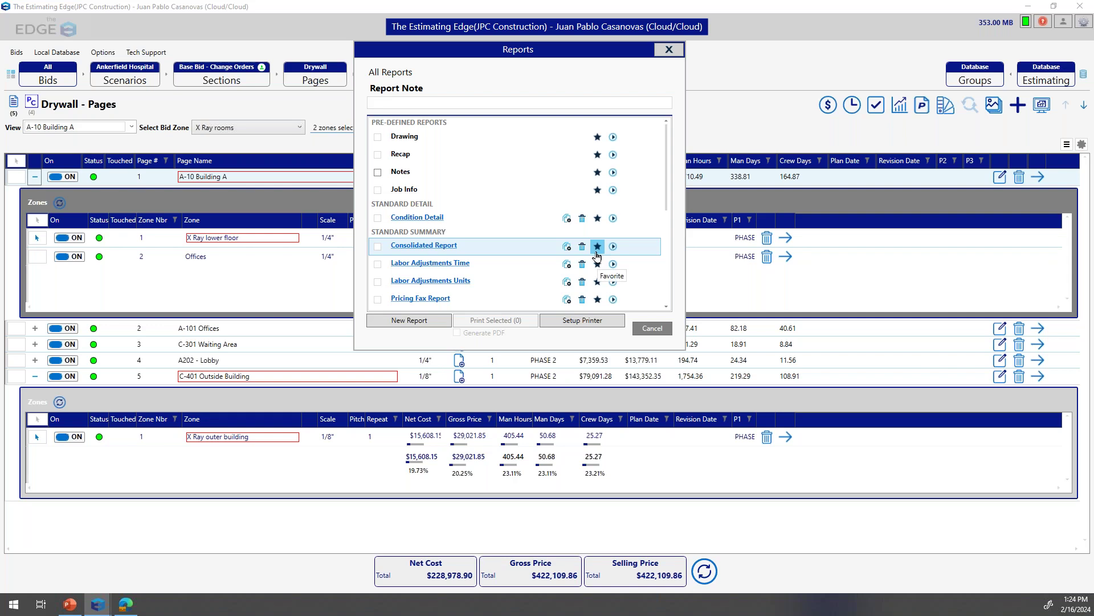
# - Add Condition Summary Short to the favorite reports, and close and reopen the reports list
pyautogui.scroll(-4, 616, 224)
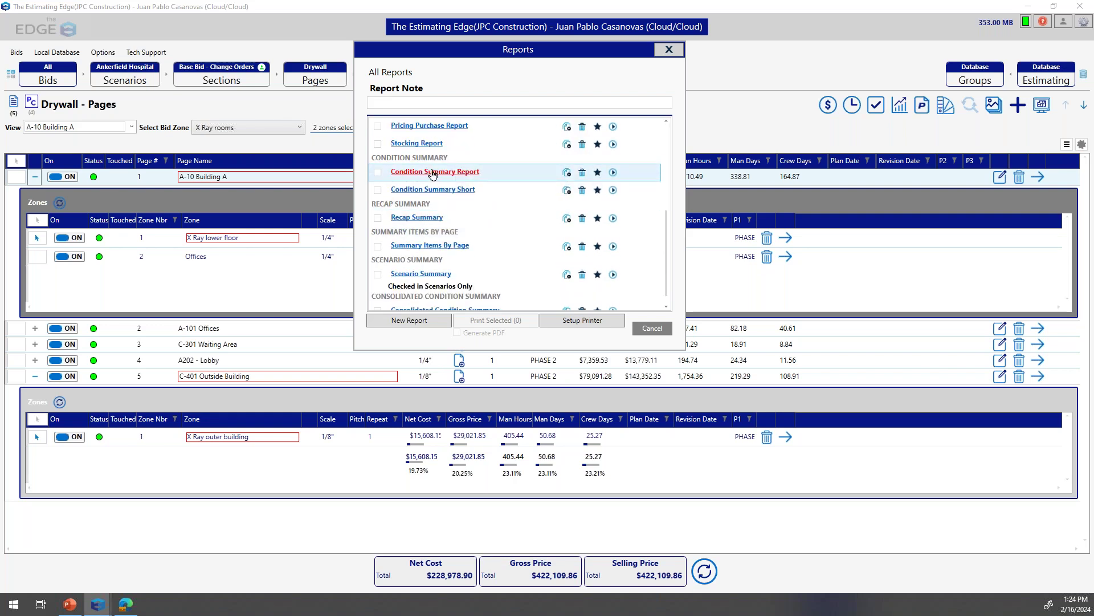
pyautogui.click(598, 191)
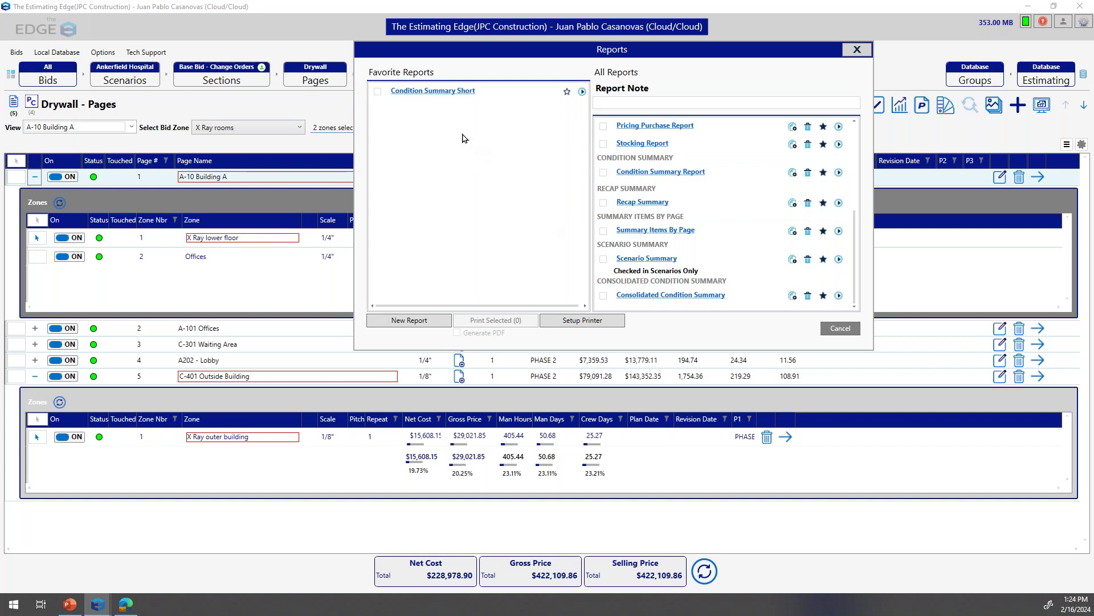
pyautogui.click(855, 51)
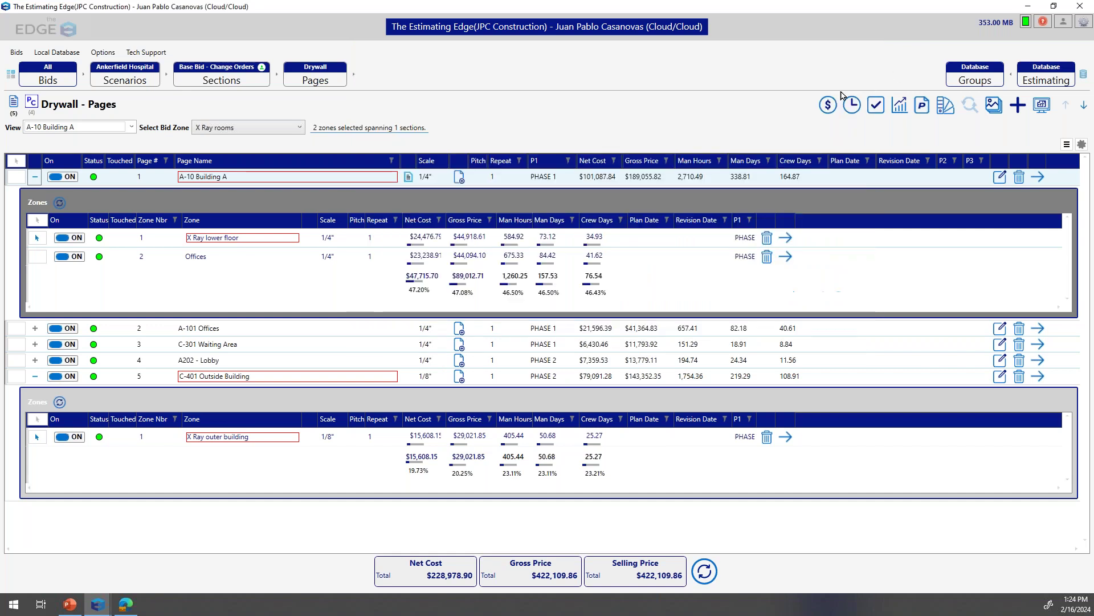
pyautogui.click(900, 104)
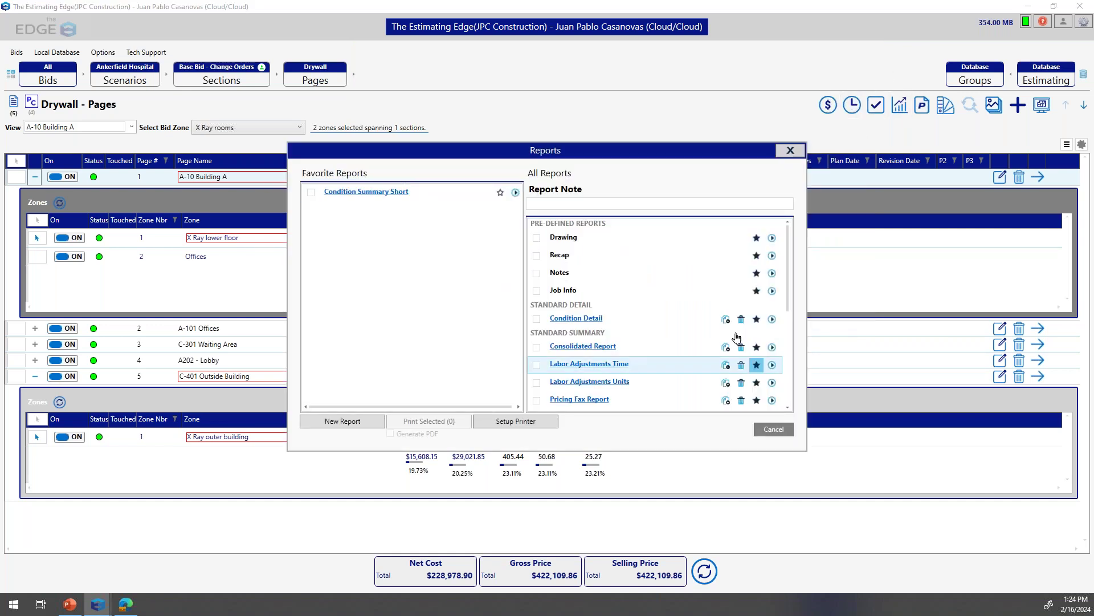
pyautogui.moveTo(670, 155); pyautogui.dragTo(676, 74)
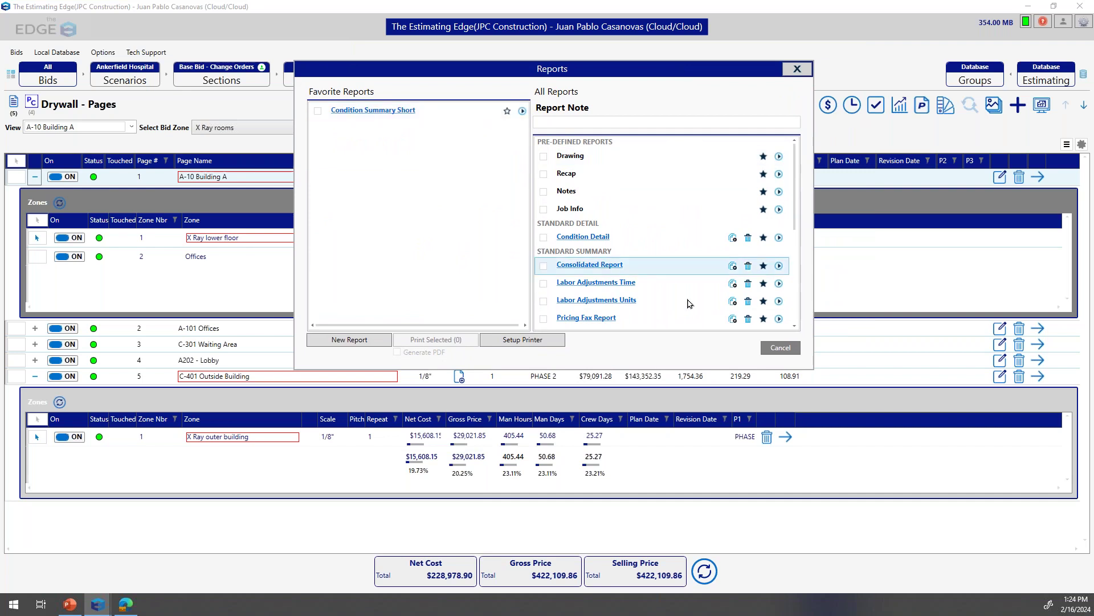
# - Add Consolidated Report, Recap Summary and Stocking Report to the favorite reports
pyautogui.click(764, 266)
pyautogui.scroll(-4, 764, 275)
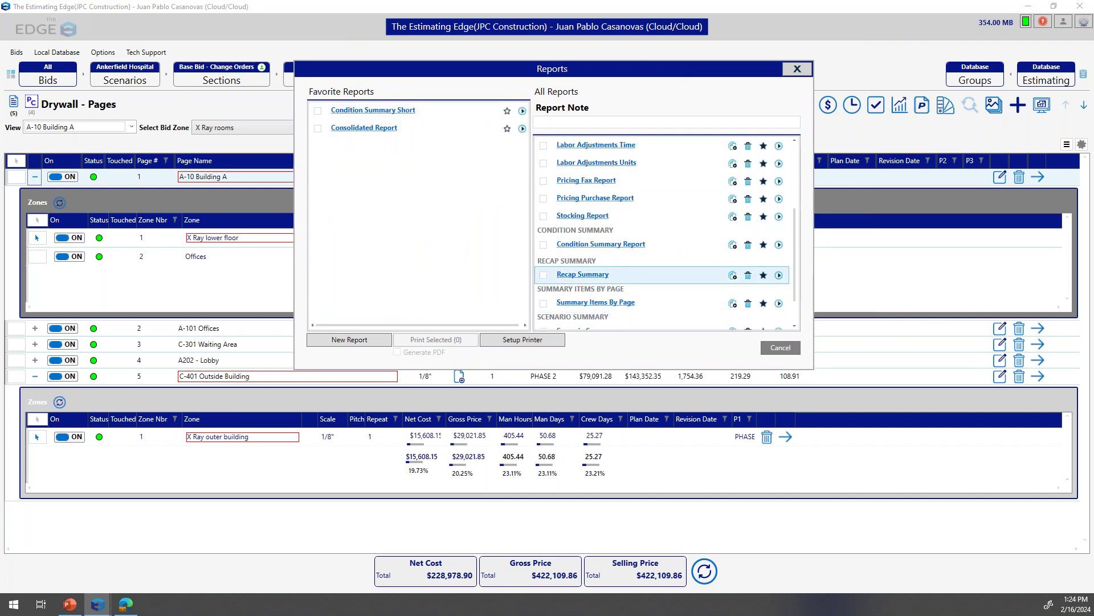
pyautogui.click(763, 275)
pyautogui.click(763, 216)
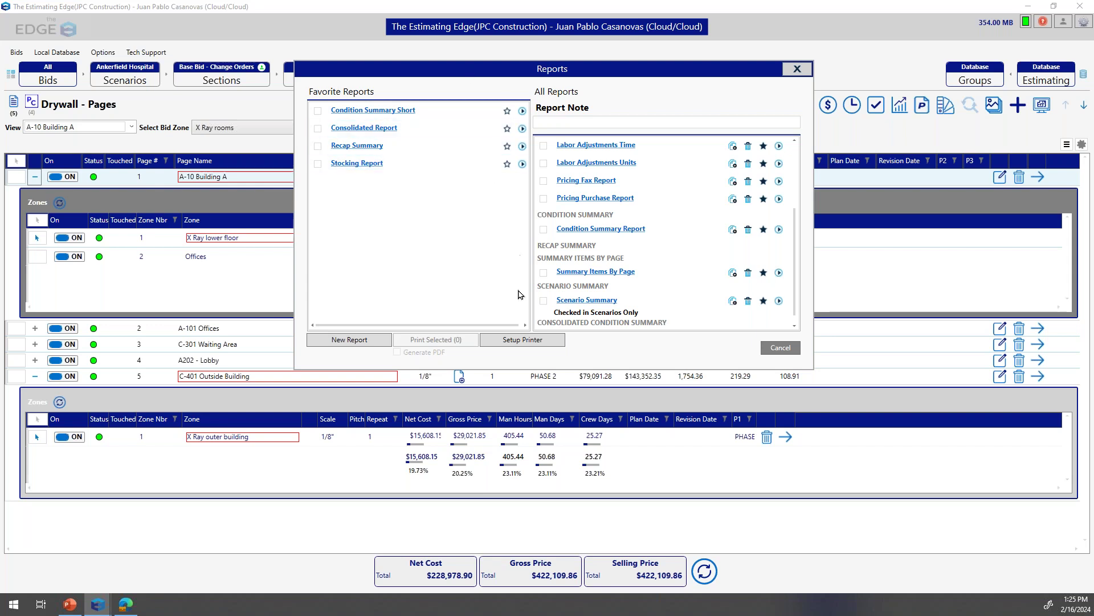
# - Remove Stocking Report, Recap Summary, Consolidated Report and Condition Summary Short from the favorites
pyautogui.click(507, 164)
pyautogui.click(507, 145)
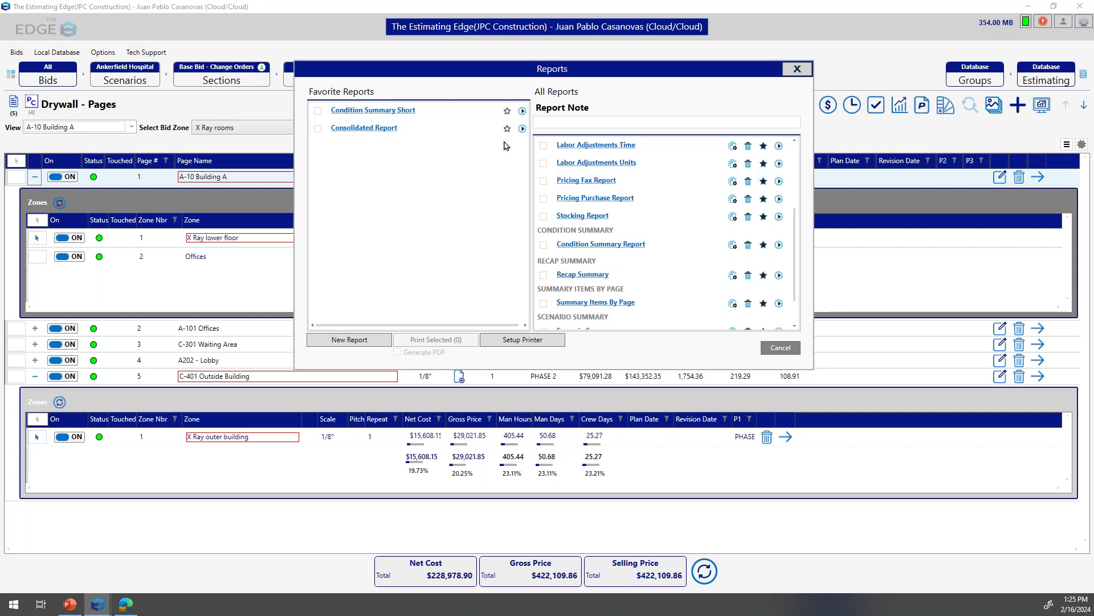
pyautogui.click(507, 128)
pyautogui.click(507, 112)
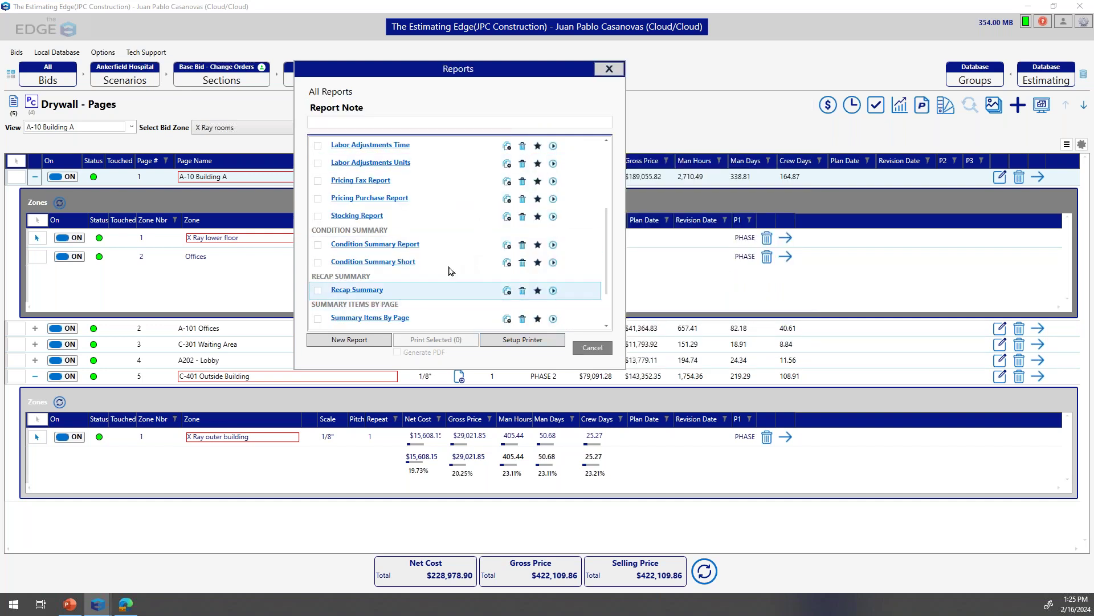
# - Look at the blank form for a new report and the copy form for Condition Detail, closing both without saving
pyautogui.scroll(3, 450, 283)
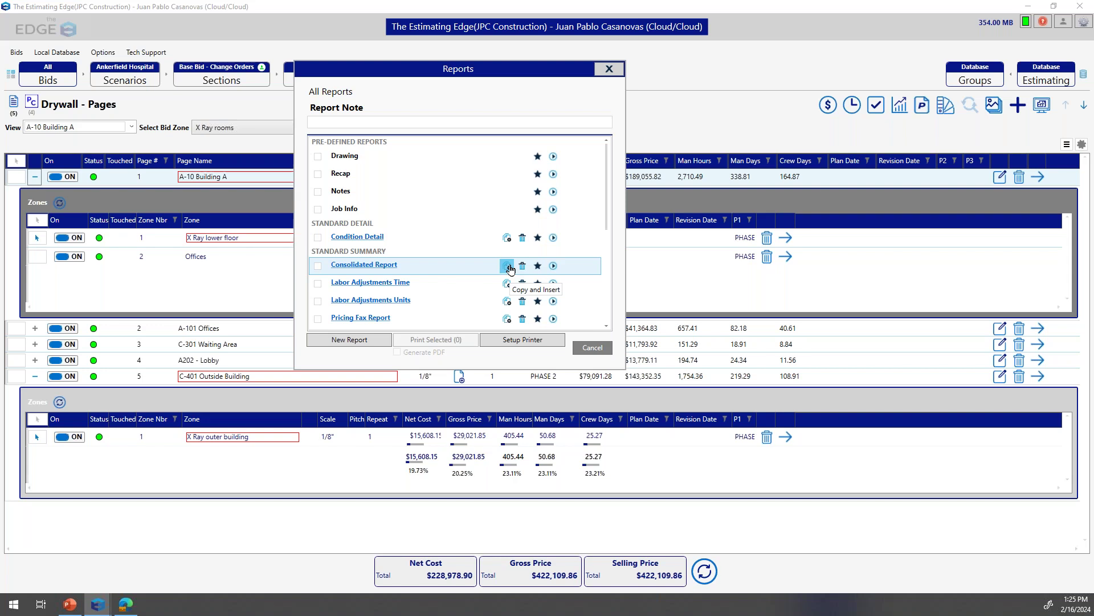
pyautogui.scroll(-1, 490, 266)
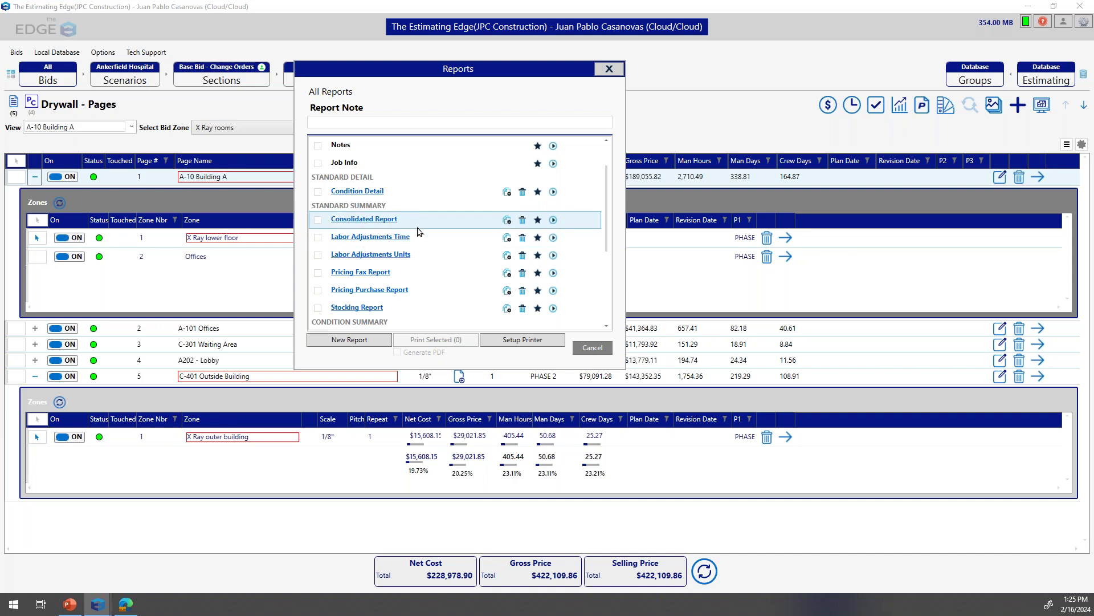
pyautogui.click(346, 342)
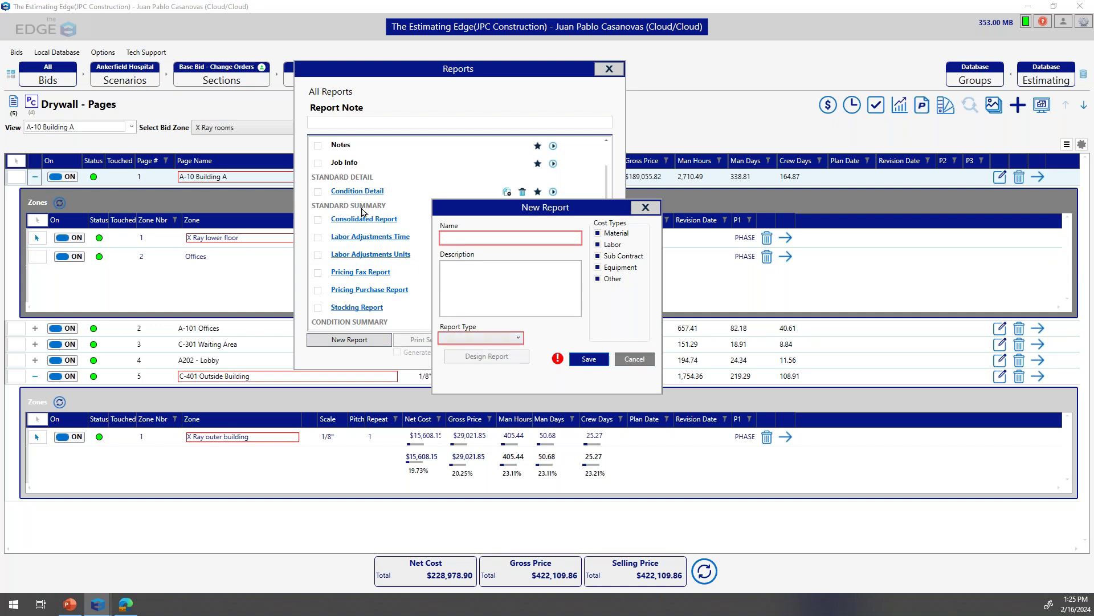
pyautogui.click(645, 207)
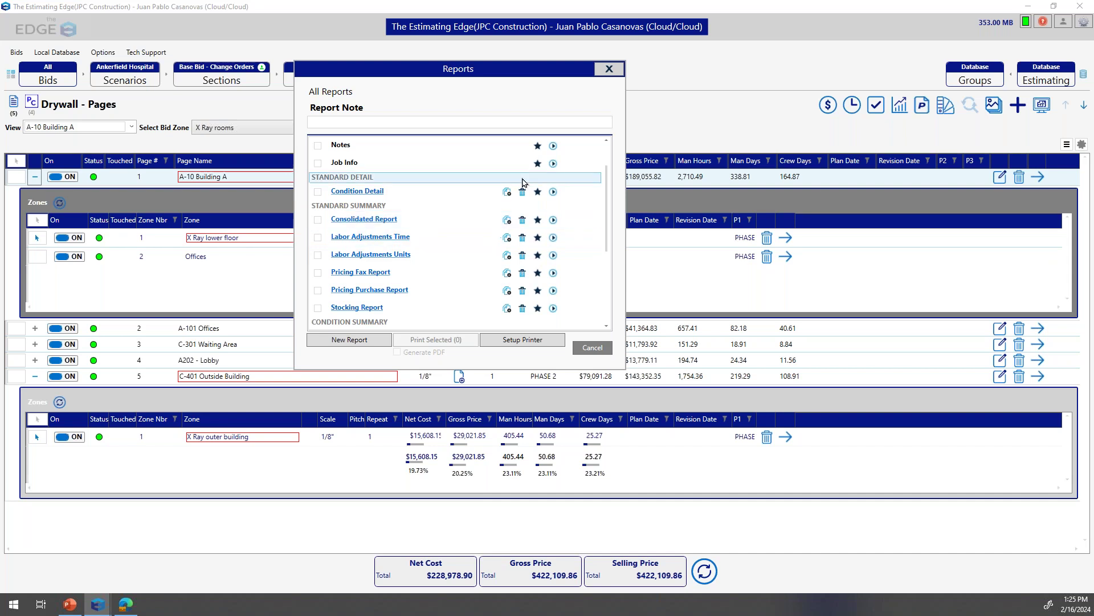
pyautogui.click(506, 192)
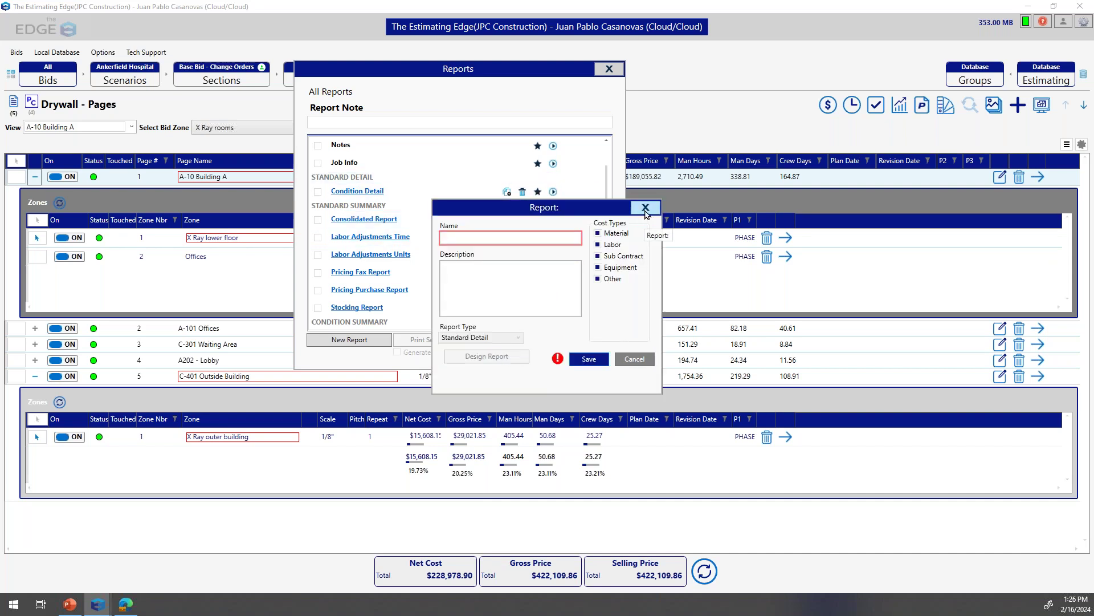
pyautogui.click(646, 209)
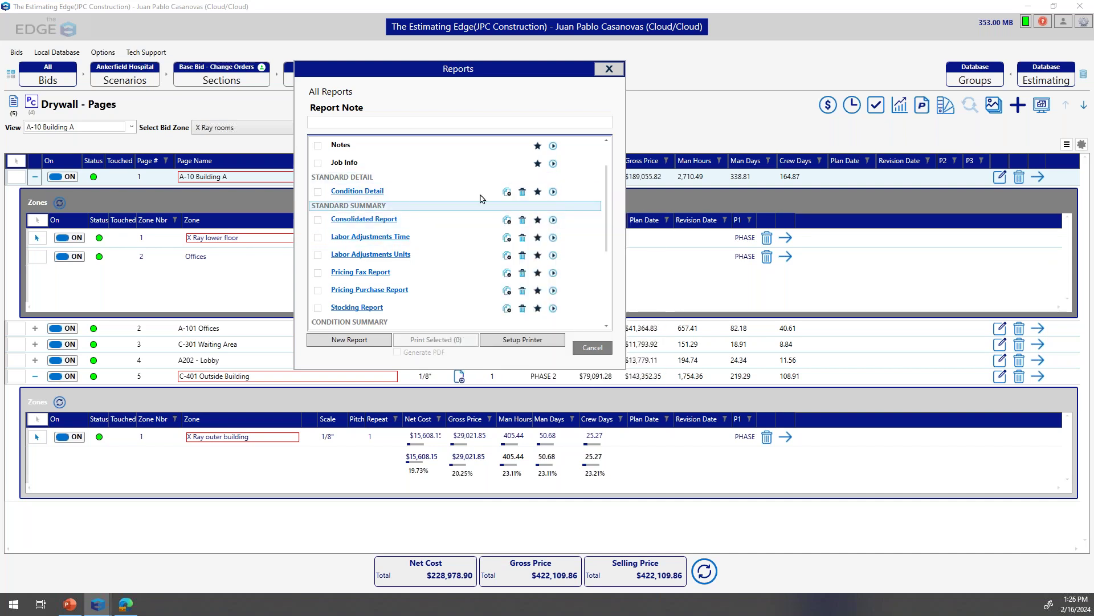
pyautogui.click(352, 343)
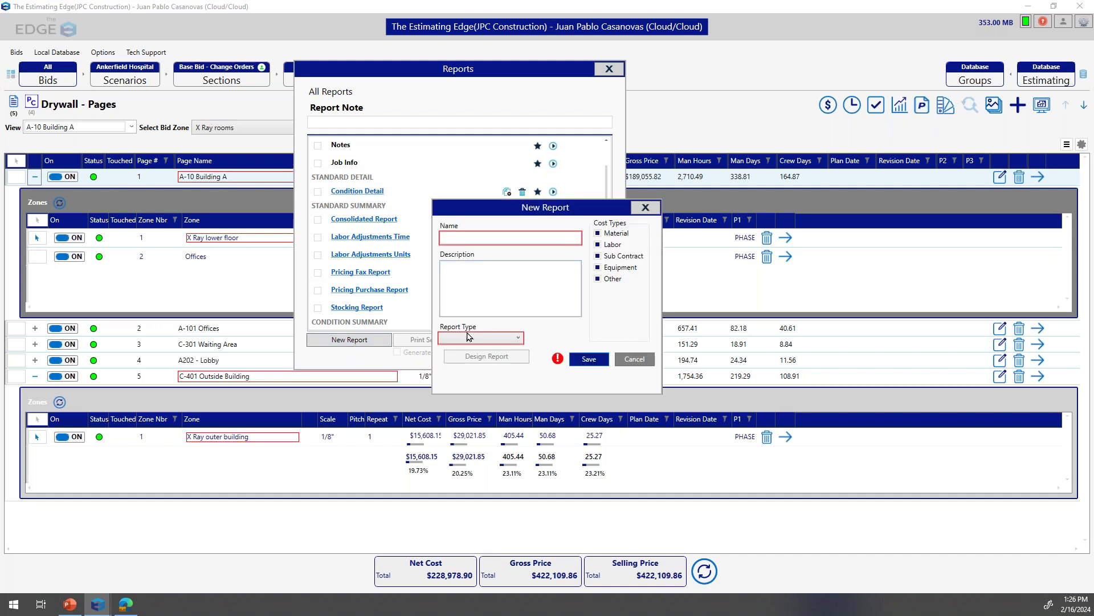
pyautogui.click(507, 341)
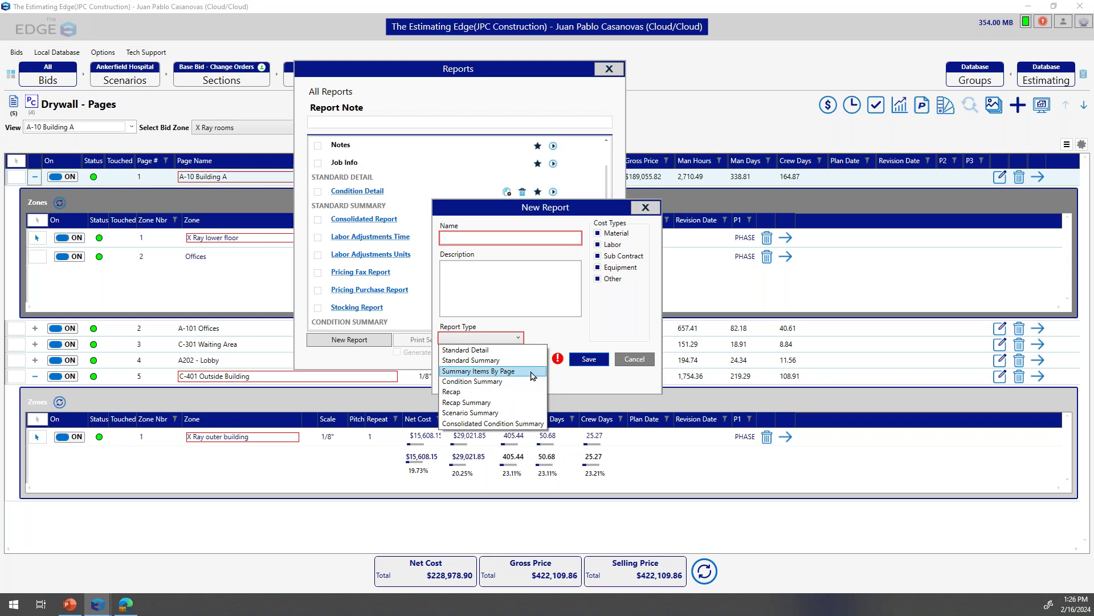
pyautogui.click(478, 351)
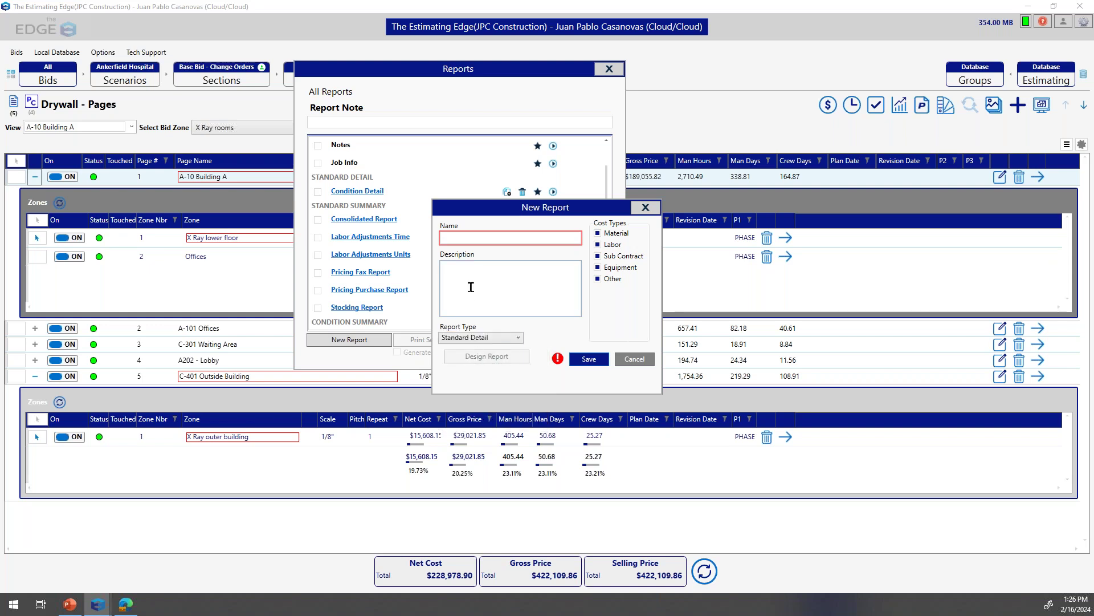
pyautogui.click(500, 235)
# - Switch to the browser and look through the sample Items by Page report in Report.pdf
pyautogui.hotkey('alt', 'Tab')
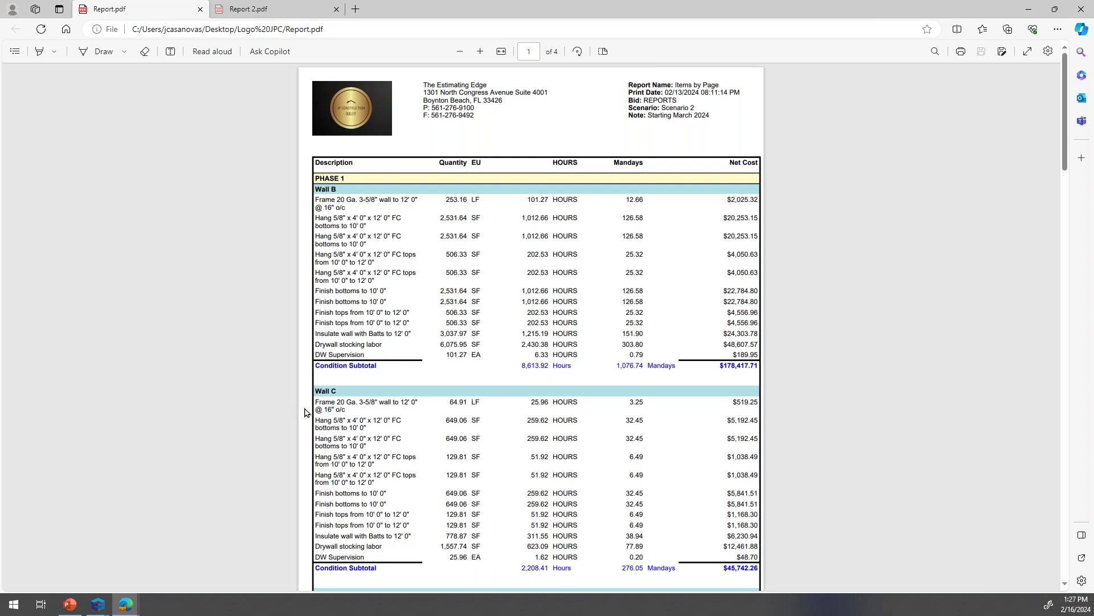
pyautogui.scroll(-5, 301, 412)
pyautogui.scroll(-4, 439, 416)
pyautogui.scroll(7, 440, 415)
pyautogui.scroll(3, 440, 415)
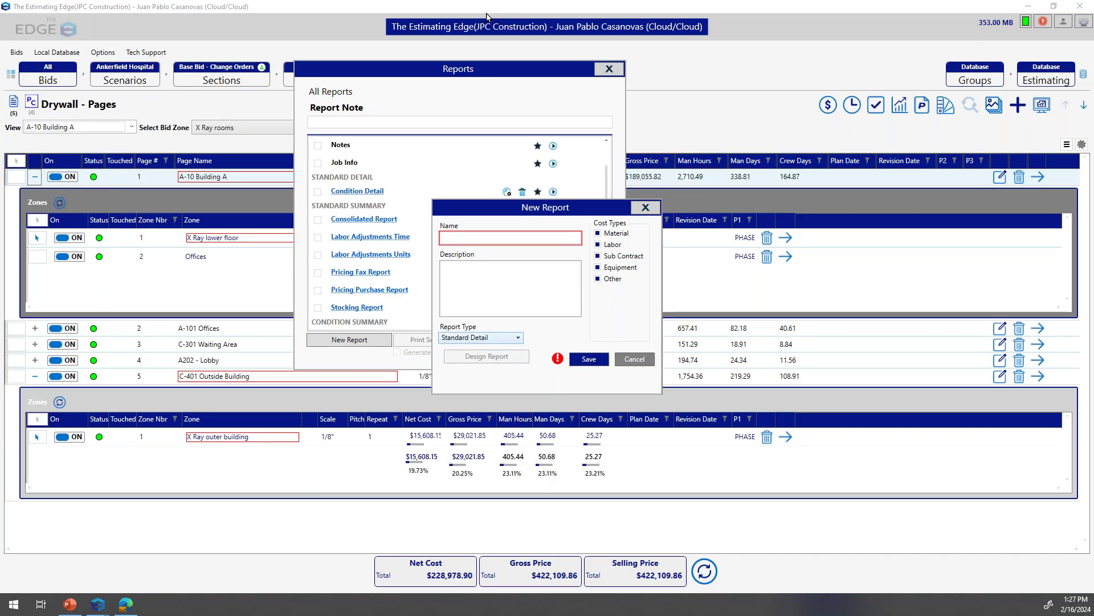
# - Close the unsaved new report and the reports list, and collapse the zones of A-10 Building A and C-401 Outside Building
pyautogui.click(637, 211)
pyautogui.click(609, 69)
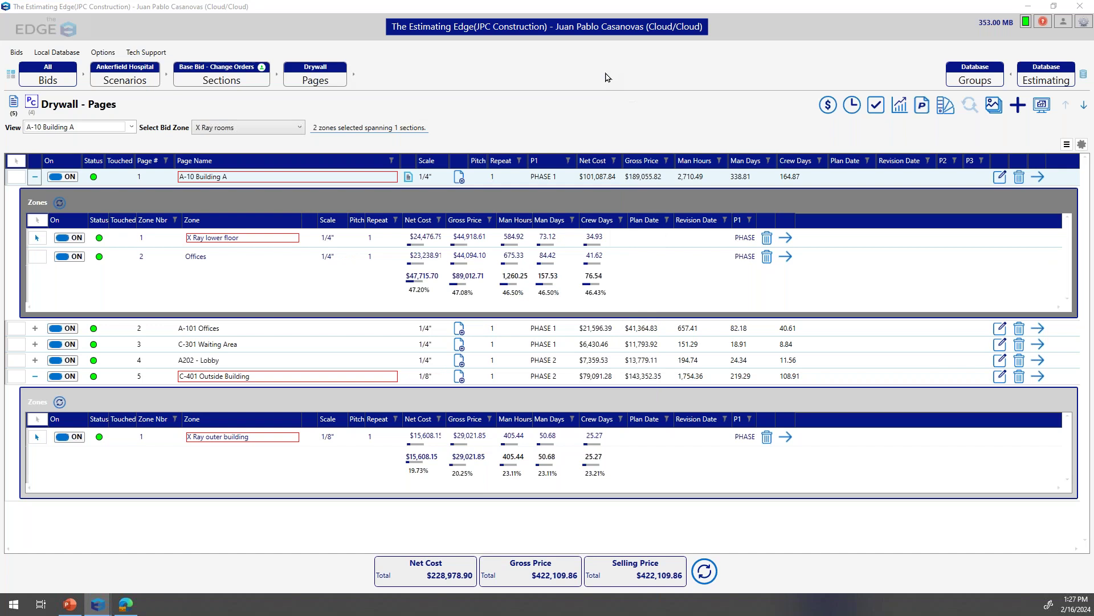
pyautogui.click(326, 69)
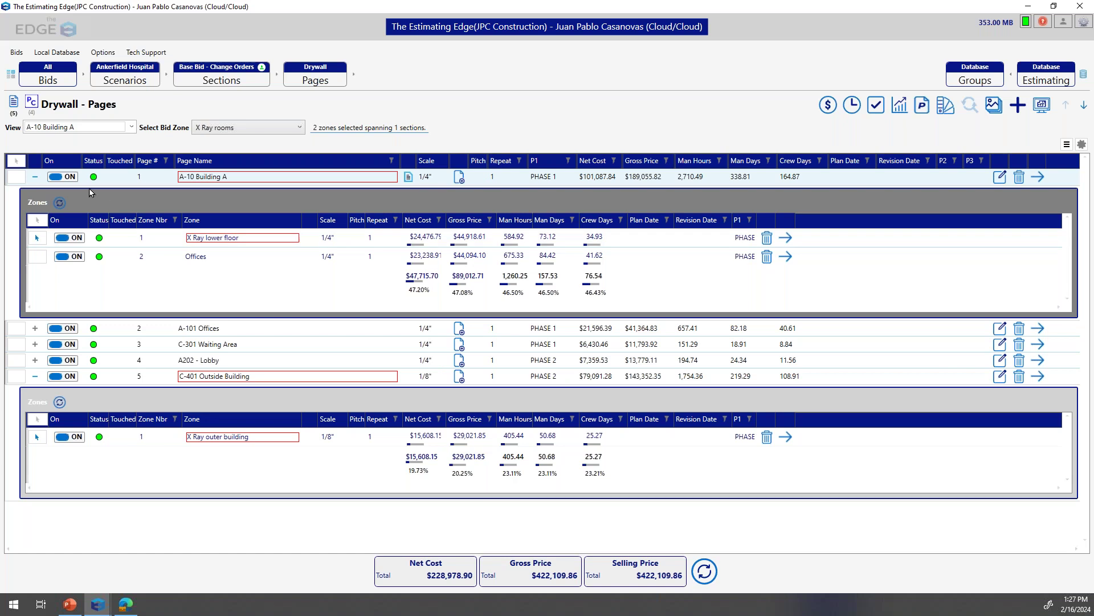
pyautogui.click(36, 177)
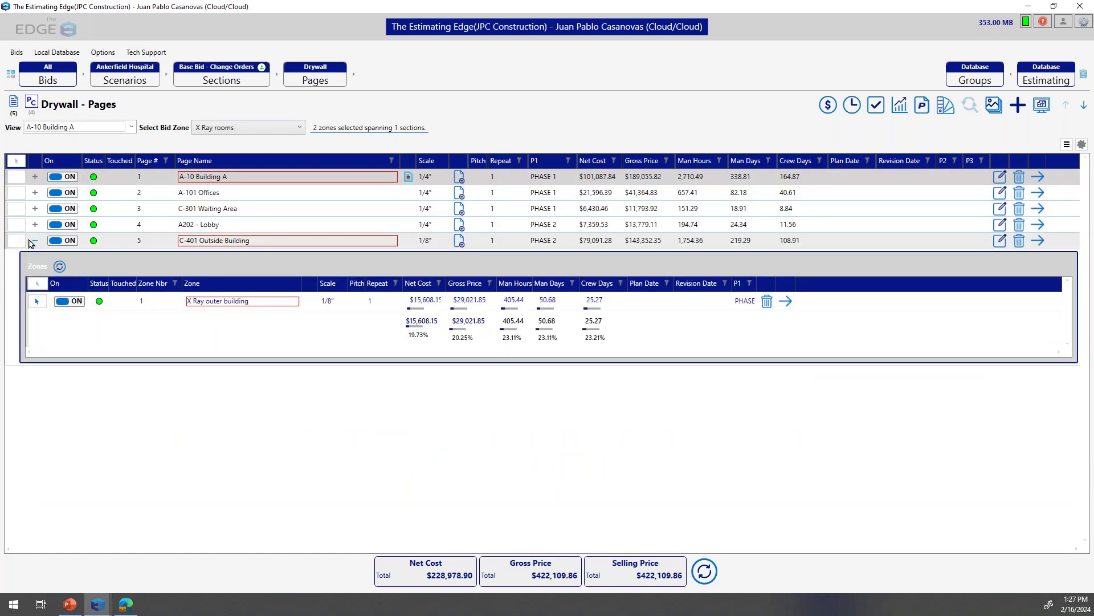
pyautogui.click(32, 241)
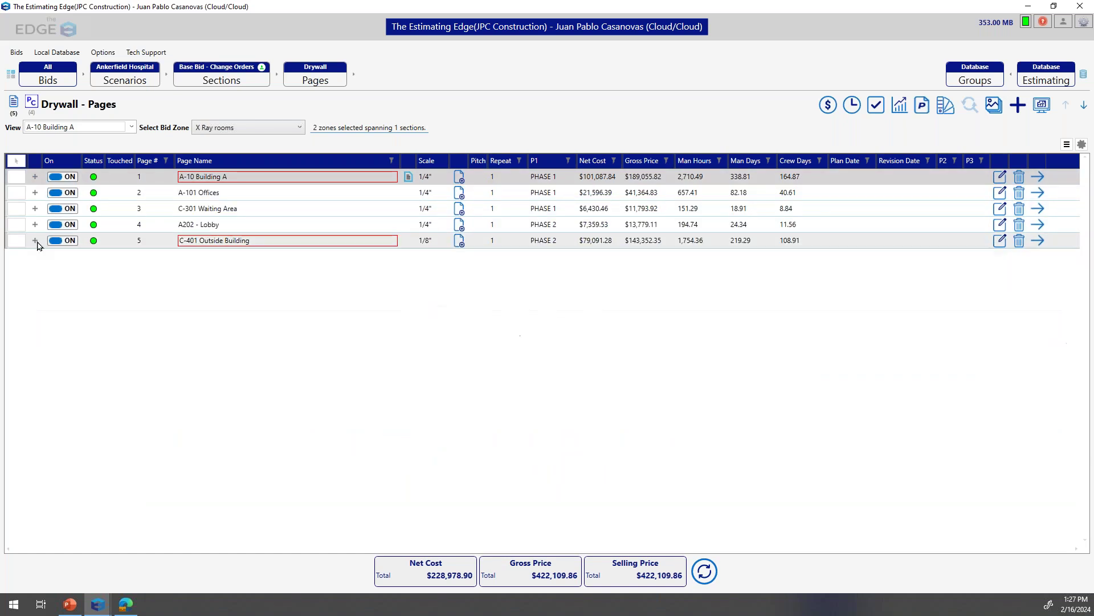
# - Check the P1 phase assignment in the properties of page A-10 Building A, closing them without changes
pyautogui.click(556, 178)
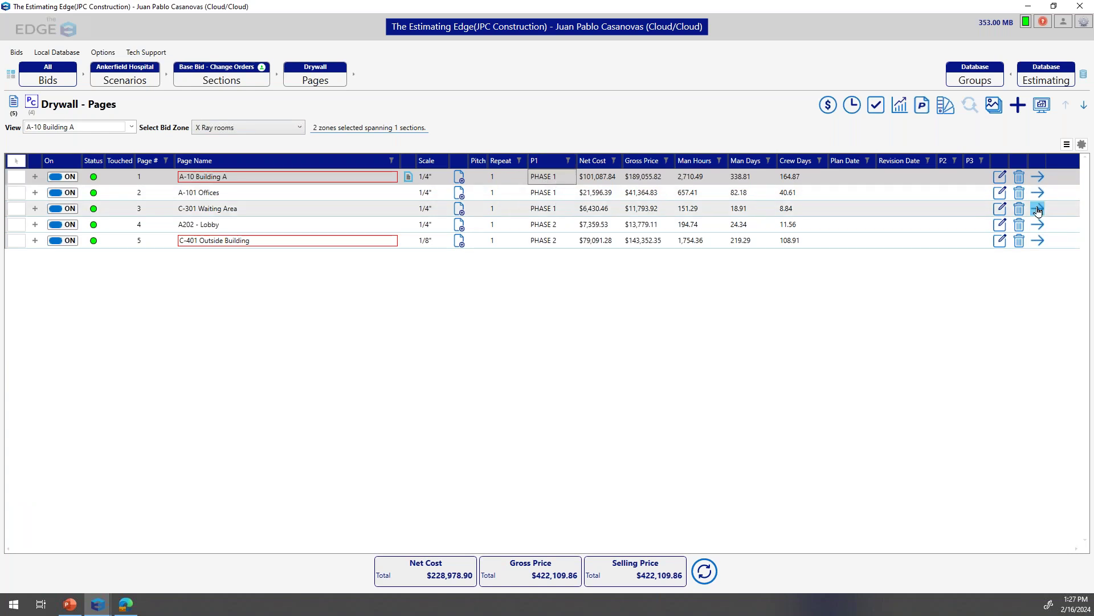
pyautogui.click(1001, 177)
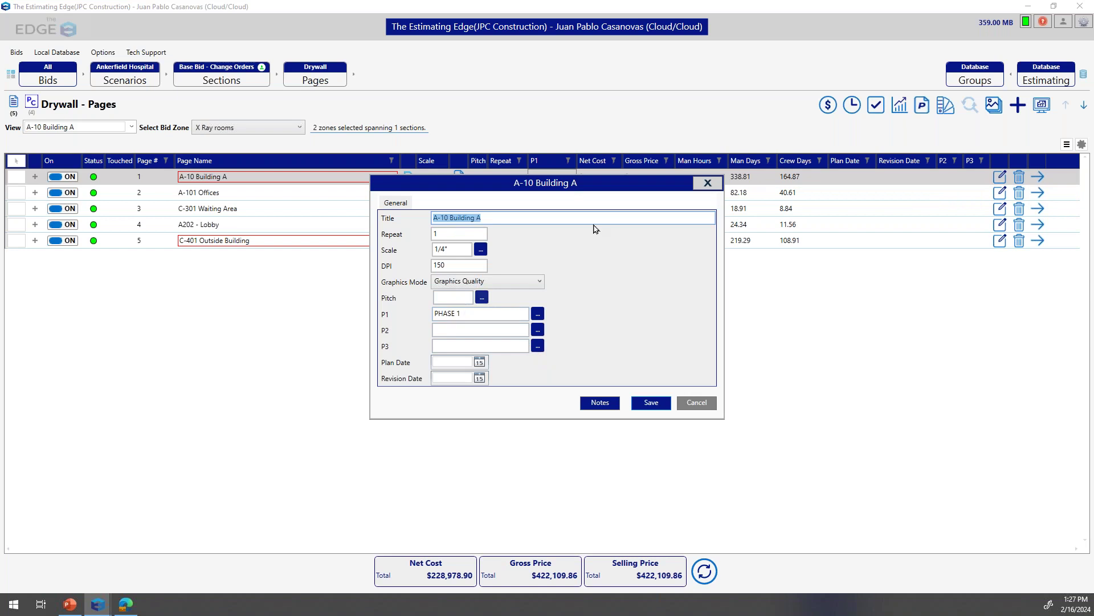
pyautogui.click(707, 183)
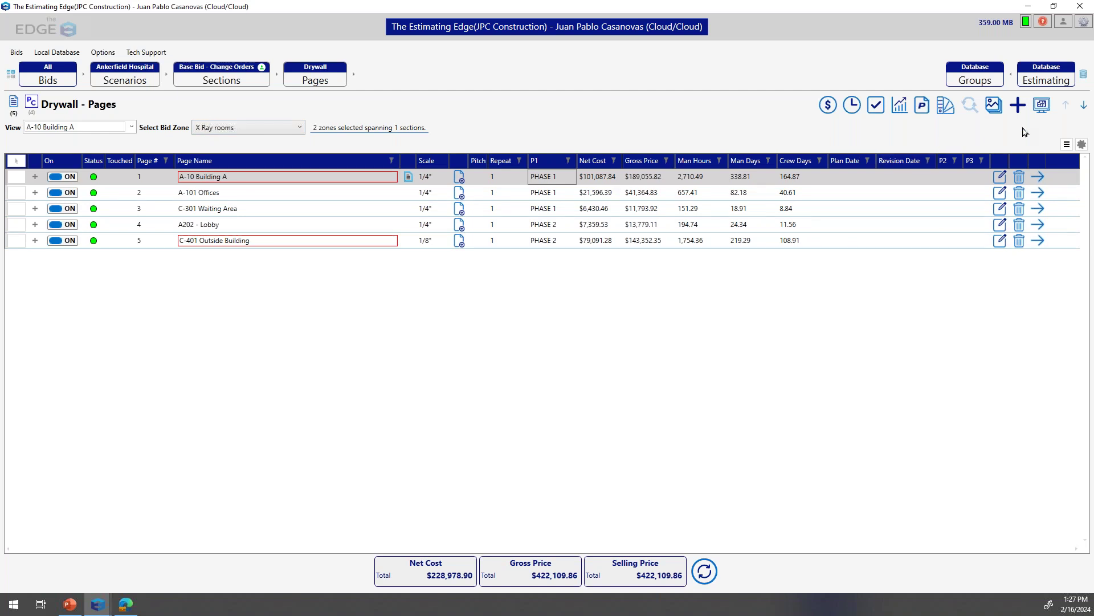
# - Start a new report of type Standard Detail and name it "Labor by Phases Report"
pyautogui.click(900, 107)
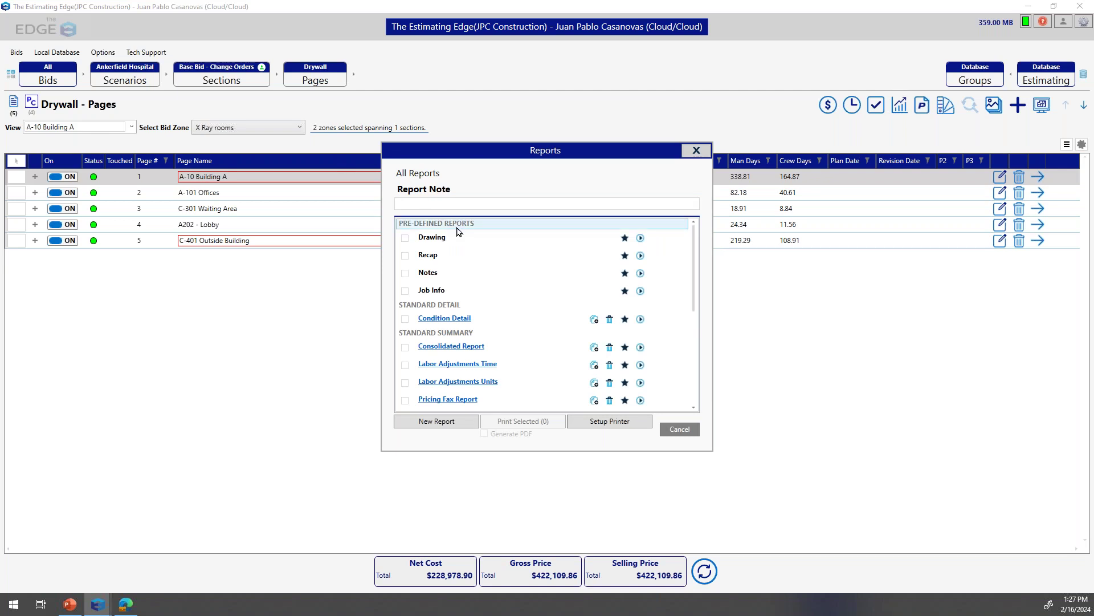
pyautogui.click(433, 424)
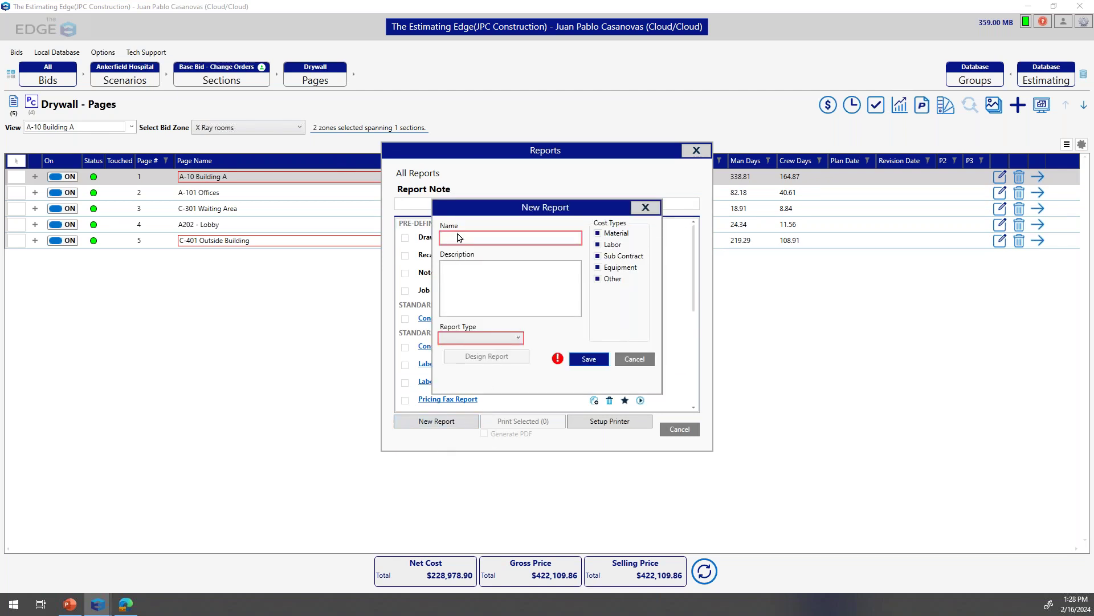
pyautogui.click(510, 338)
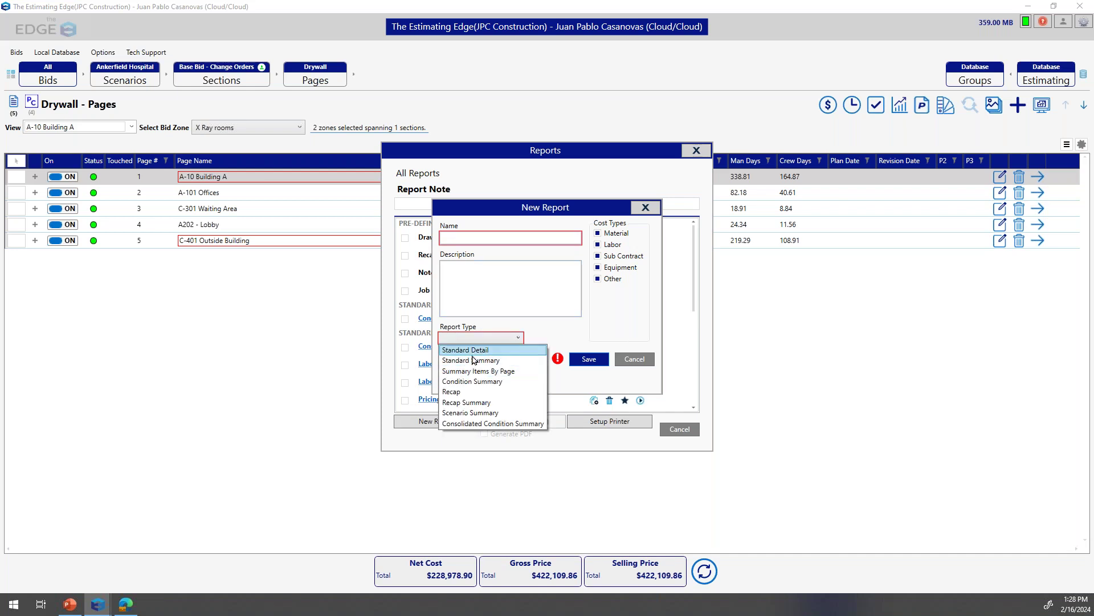
pyautogui.click(475, 350)
pyautogui.click(488, 235)
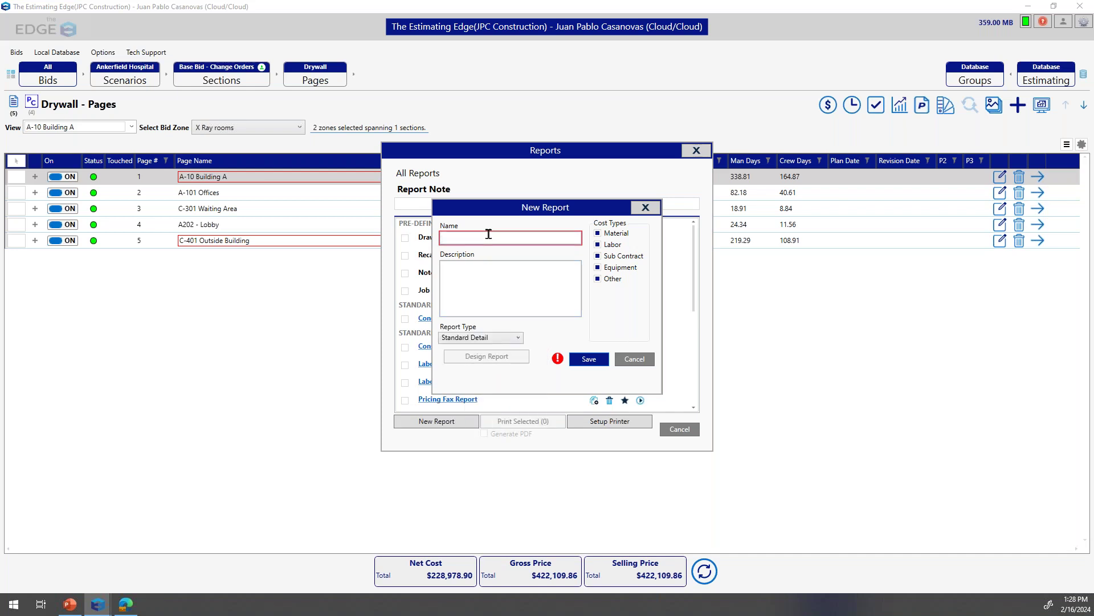
pyautogui.write('Labor by Phases Report')
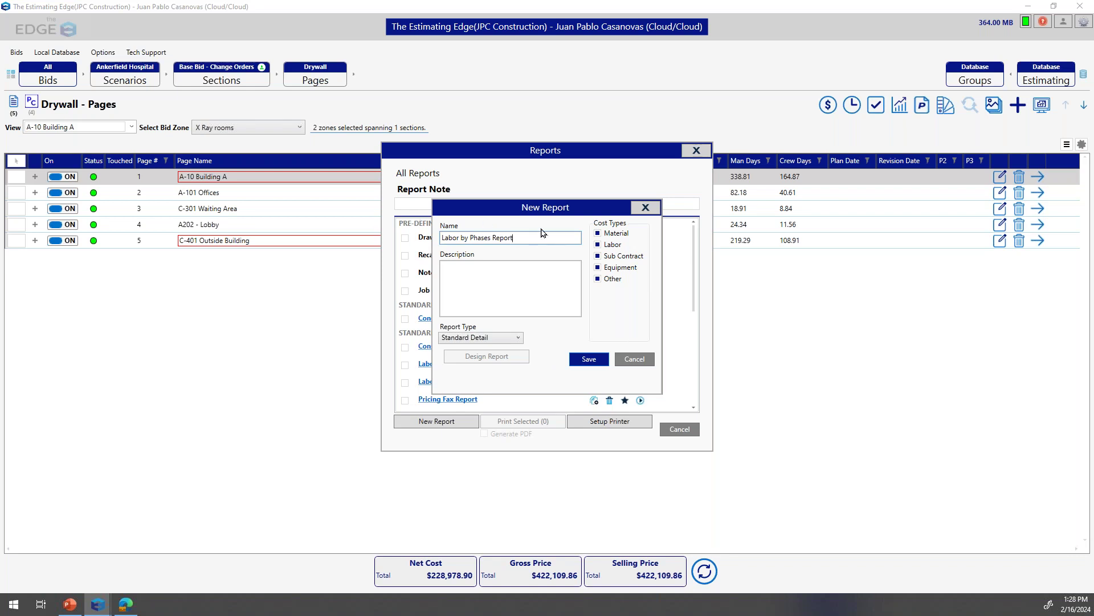
# - Exclude the Material, Sub Contract, Equipment and Other cost types so only Labor is included, and save the report
pyautogui.click(597, 233)
pyautogui.click(598, 256)
pyautogui.click(597, 267)
pyautogui.click(597, 279)
pyautogui.click(589, 359)
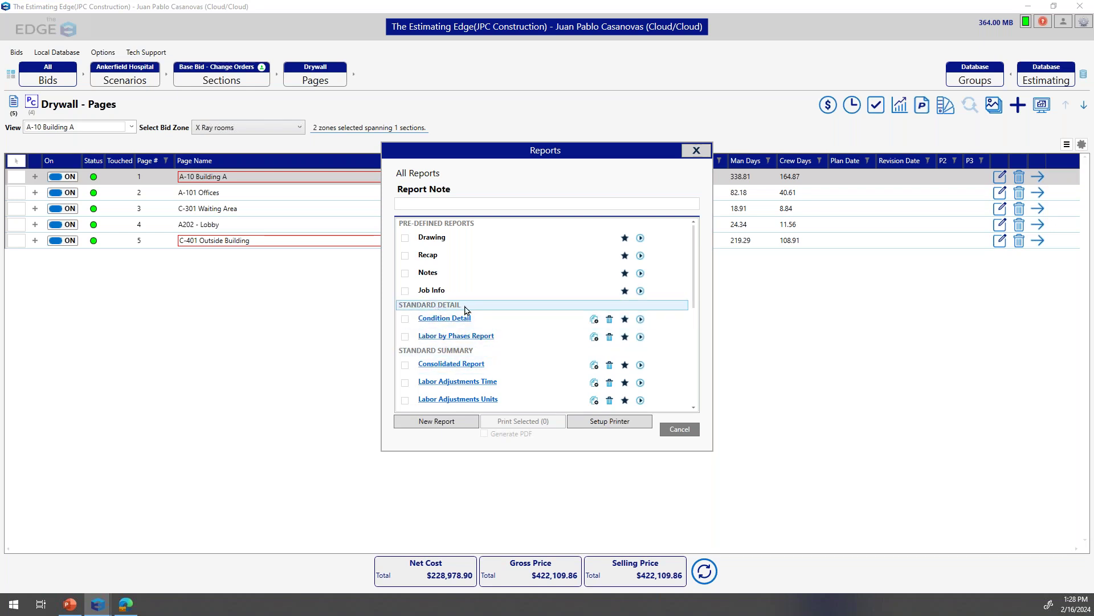
# - Open the design preview of Labor by Phases Report and enlarge its window to show more columns
pyautogui.click(479, 338)
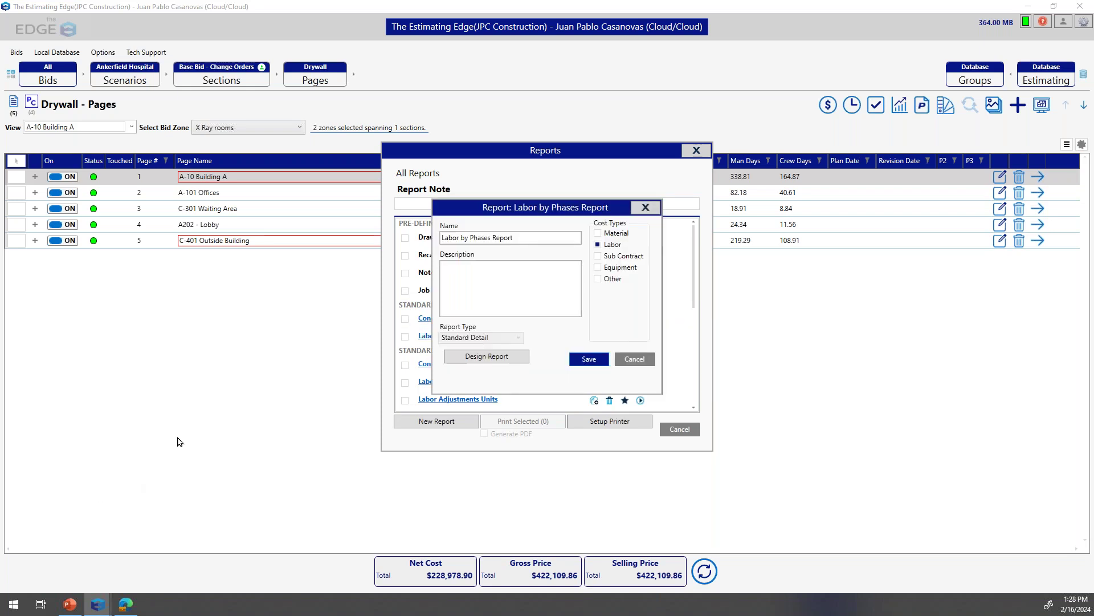
pyautogui.click(486, 356)
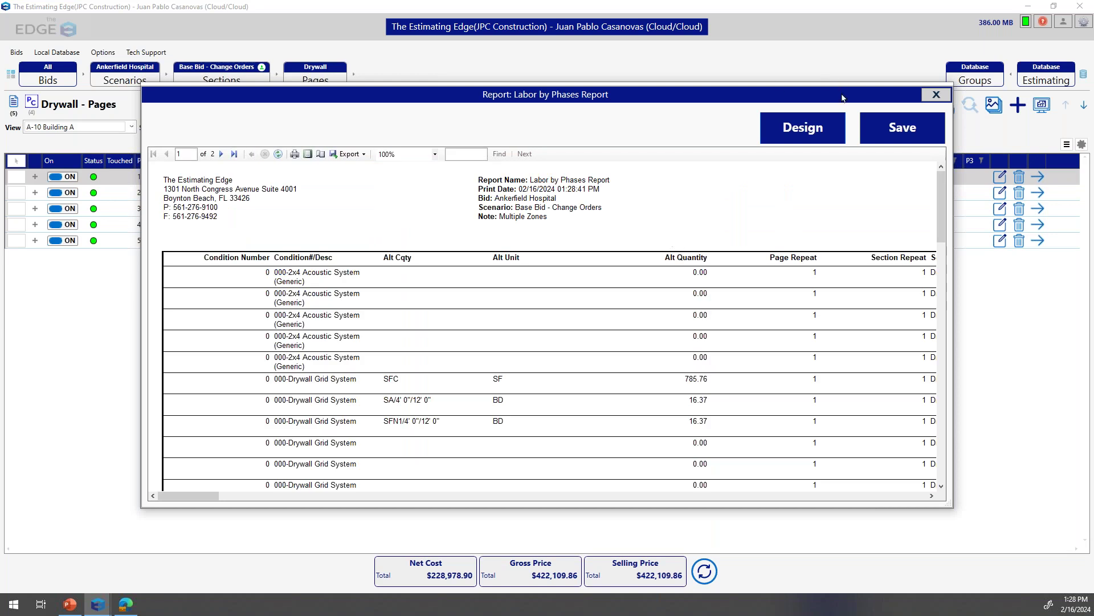
pyautogui.moveTo(841, 98); pyautogui.dragTo(768, 32)
pyautogui.moveTo(878, 438); pyautogui.dragTo(1007, 582)
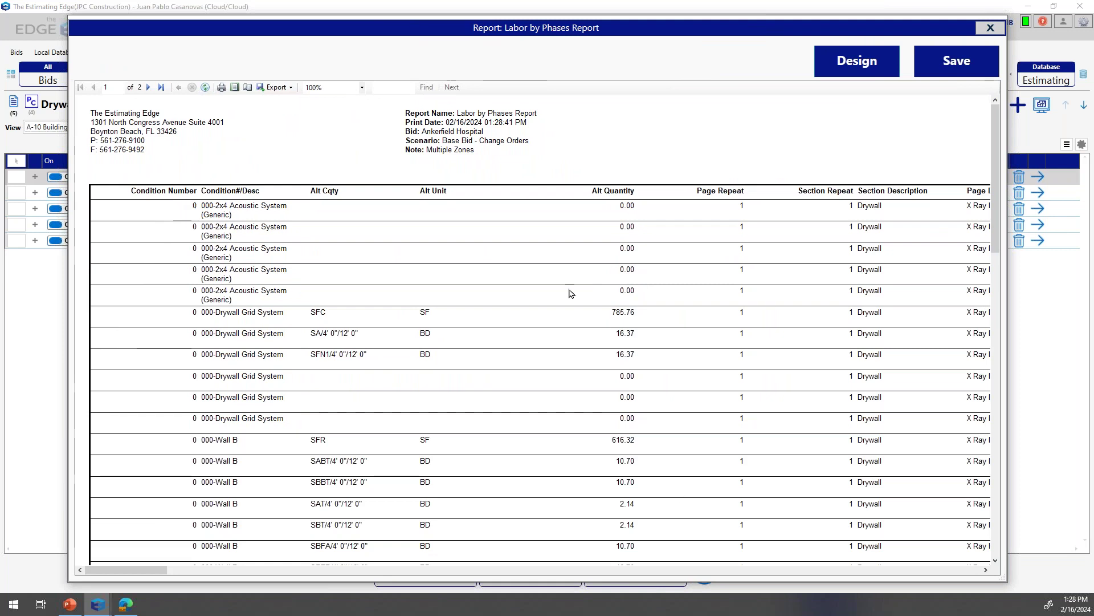
pyautogui.moveTo(119, 574)
pyautogui.mouseDown()
pyautogui.moveTo(314, 578)
pyautogui.moveTo(195, 603)
pyautogui.moveTo(114, 575)
pyautogui.mouseUp()
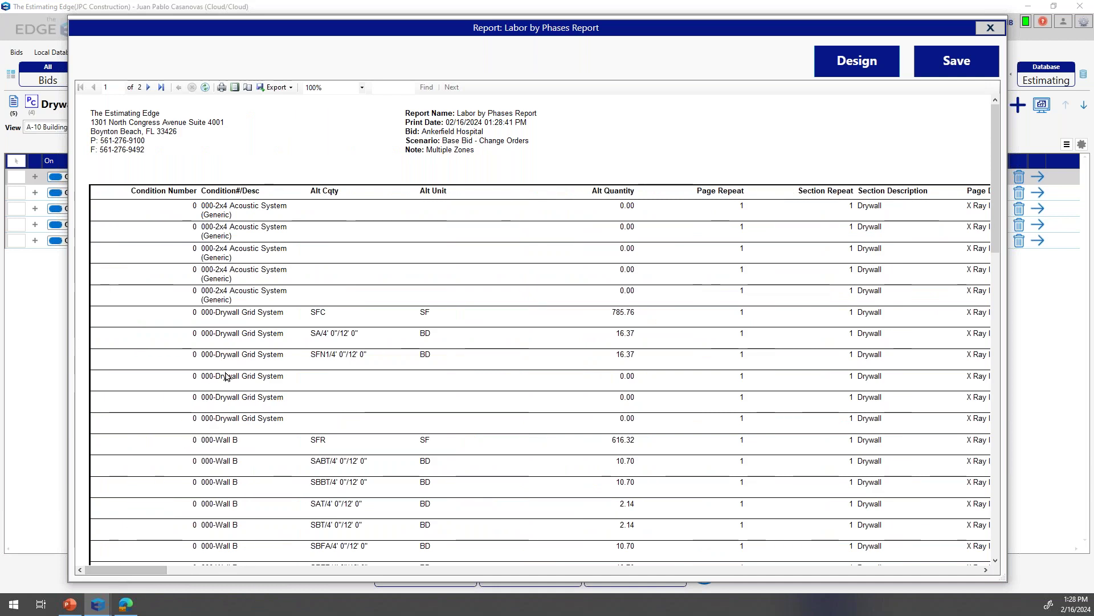
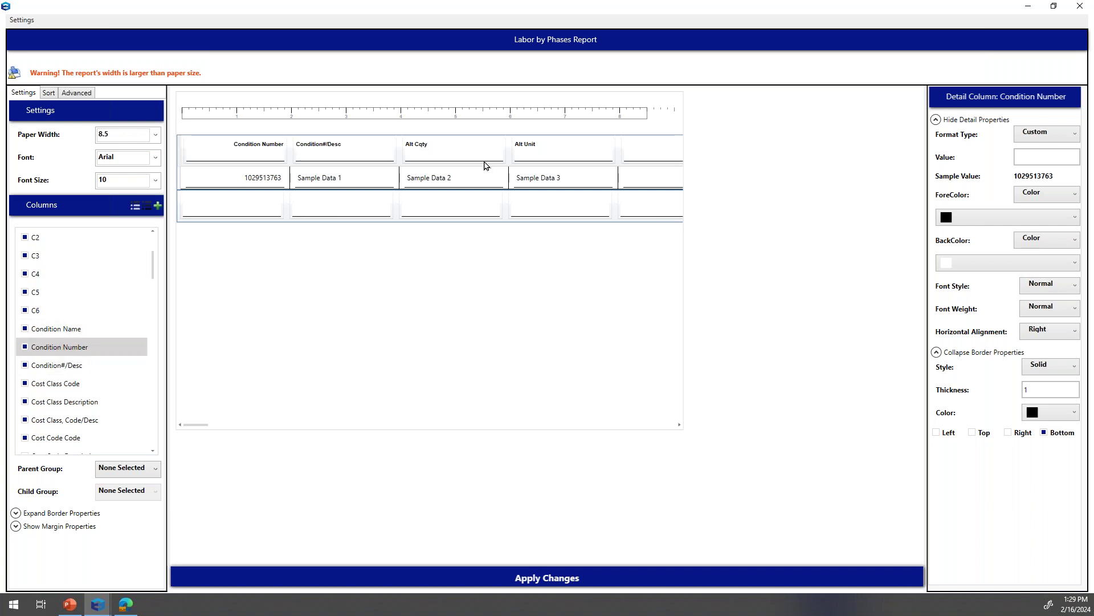
# - Make all columns of the report layout invisible except Condition Number
pyautogui.moveTo(197, 425)
pyautogui.mouseDown()
pyautogui.moveTo(395, 438)
pyautogui.moveTo(196, 433)
pyautogui.mouseUp()
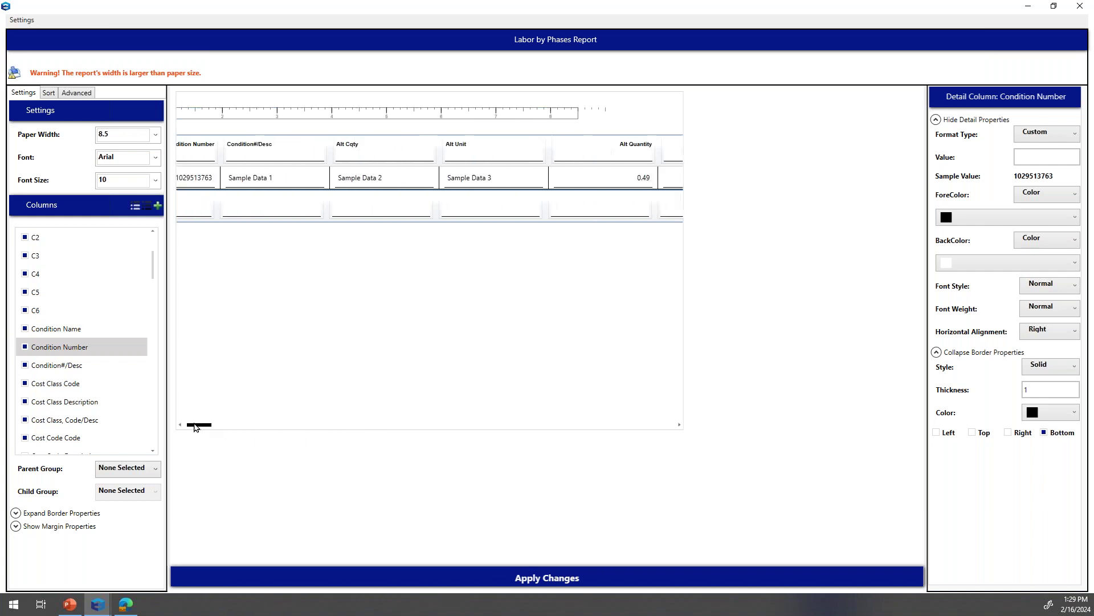
pyautogui.click(135, 208)
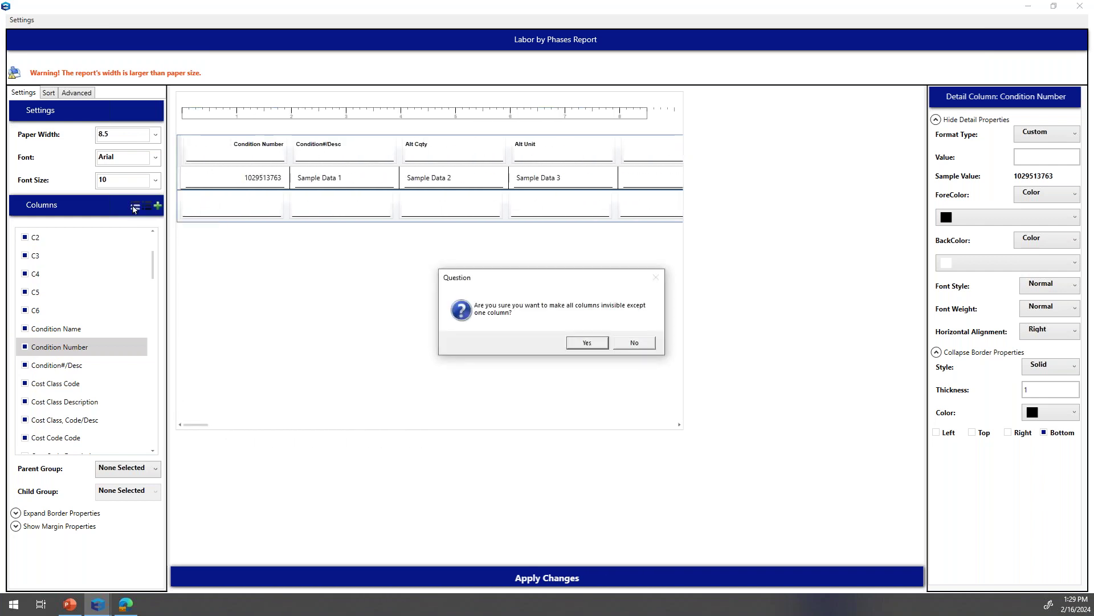
pyautogui.click(588, 343)
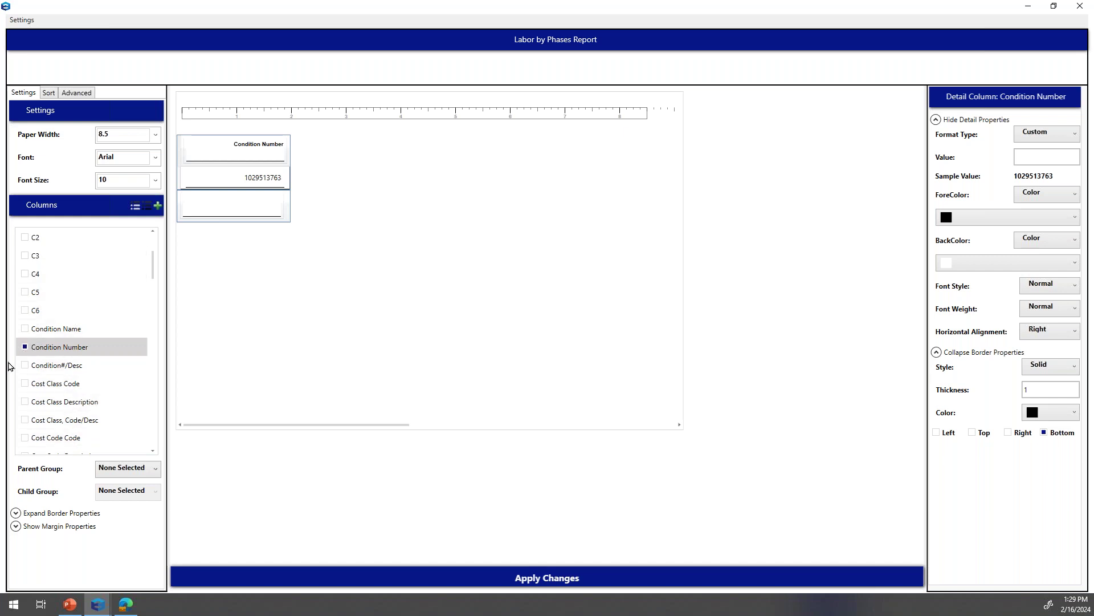
# - Show the Description column in the report layout and hide the Condition Number column
pyautogui.scroll(3, 31, 374)
pyautogui.scroll(-2, 28, 419)
pyautogui.scroll(2, 29, 416)
pyautogui.scroll(-4, 29, 405)
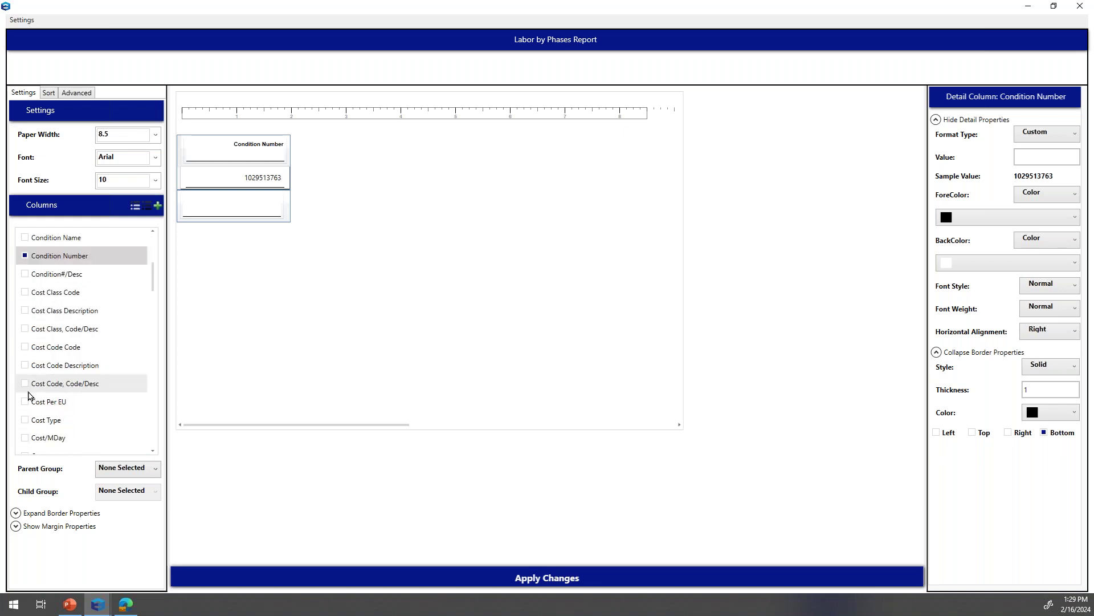
pyautogui.scroll(-2, 27, 411)
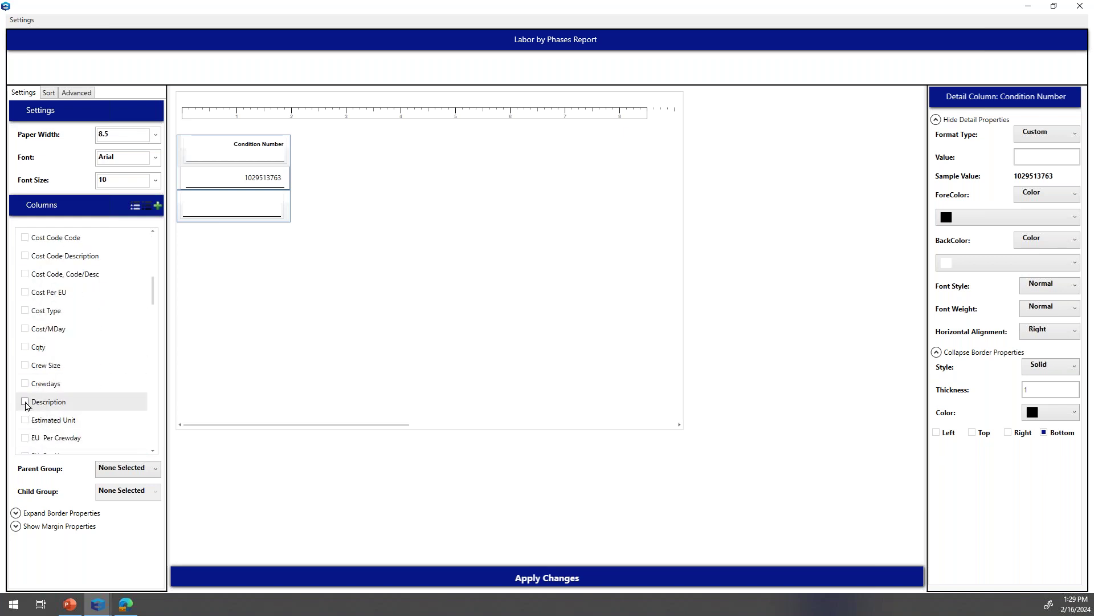
pyautogui.click(25, 402)
pyautogui.scroll(2, 63, 272)
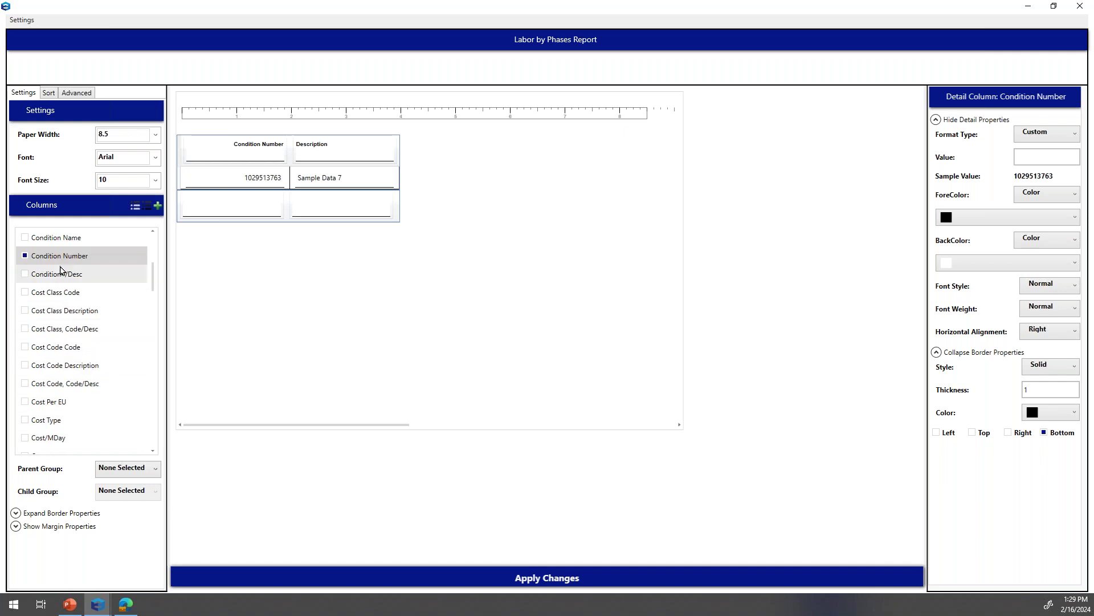
pyautogui.click(25, 255)
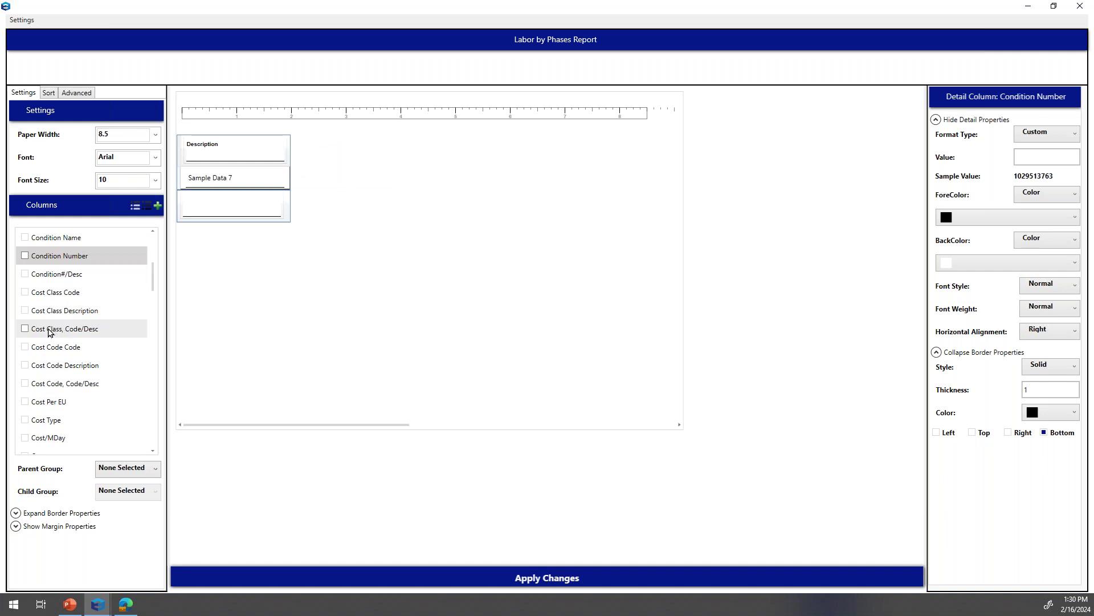
# - Add the Quantity column to the report layout beside Description
pyautogui.scroll(-1, 80, 322)
pyautogui.scroll(-3, 79, 322)
pyautogui.scroll(3, 79, 319)
pyautogui.scroll(-3, 75, 315)
pyautogui.scroll(-6, 73, 314)
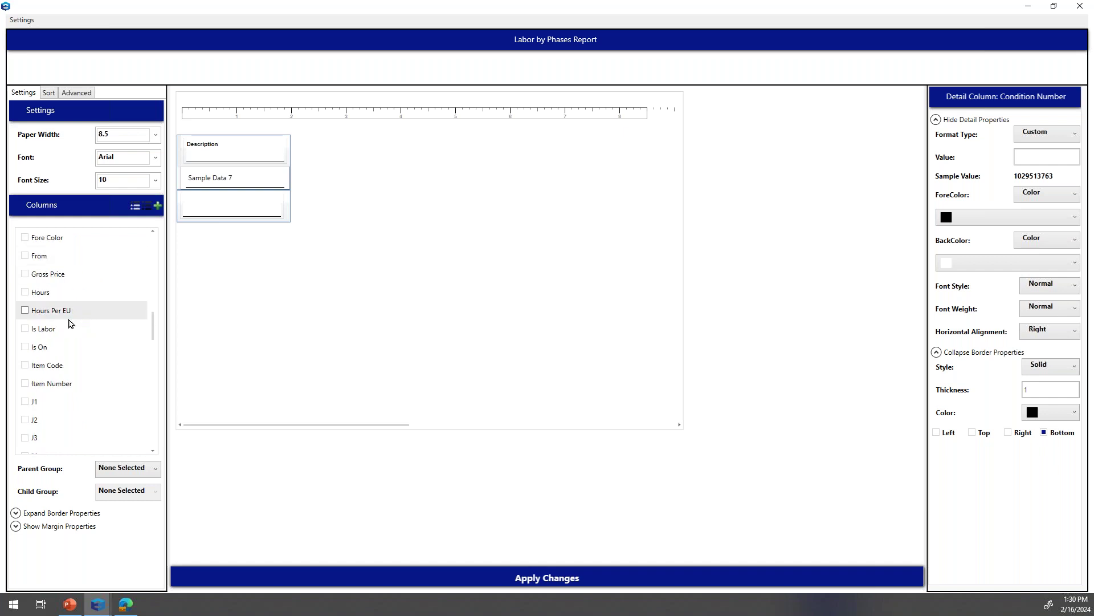
pyautogui.scroll(-4, 67, 346)
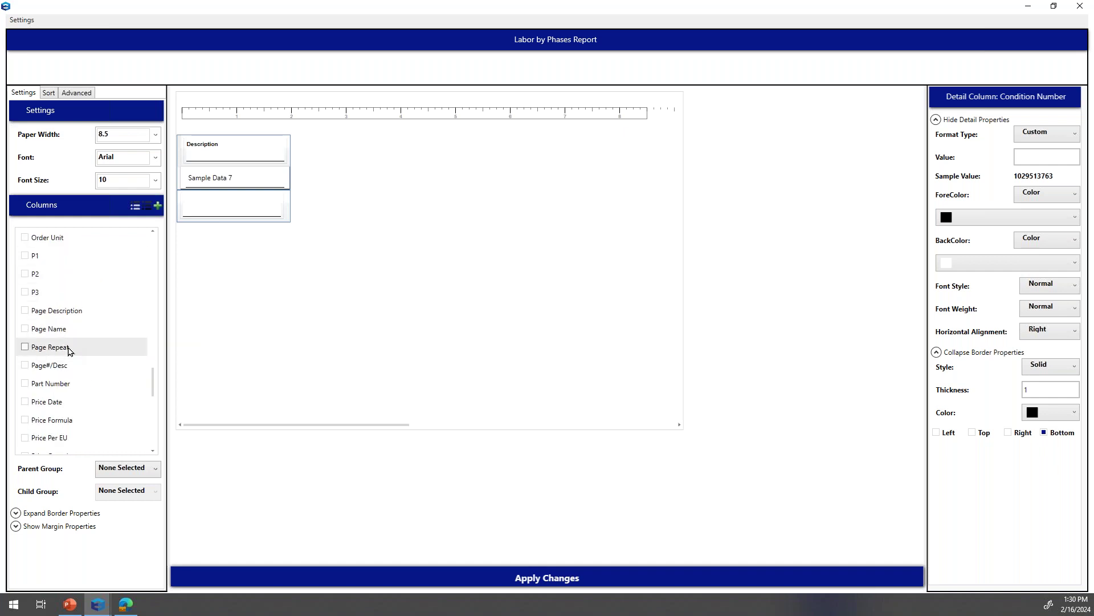
pyautogui.scroll(-4, 68, 349)
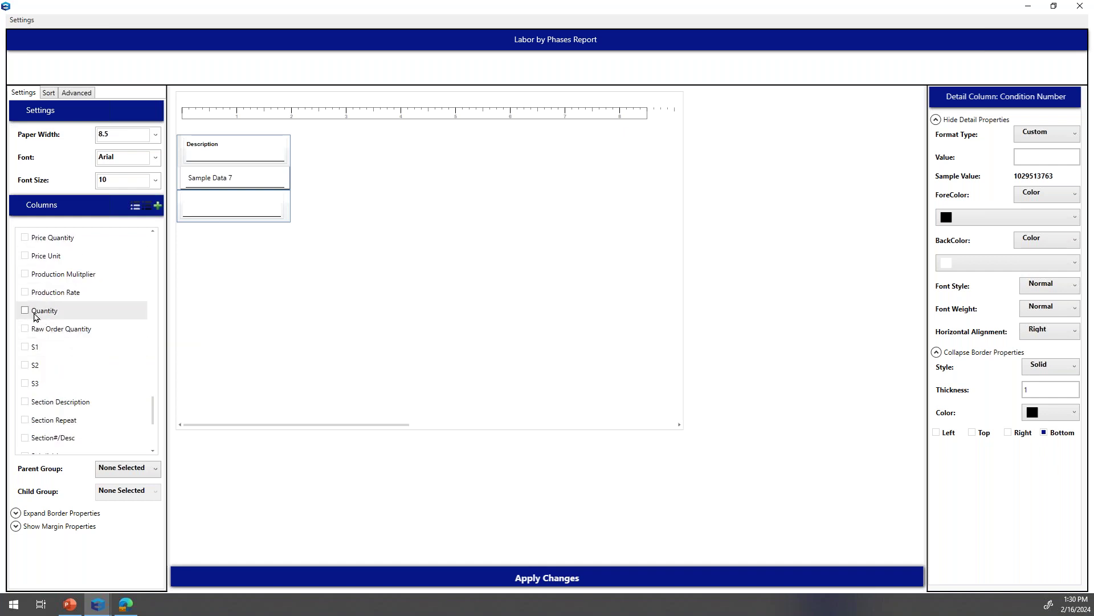
pyautogui.click(25, 311)
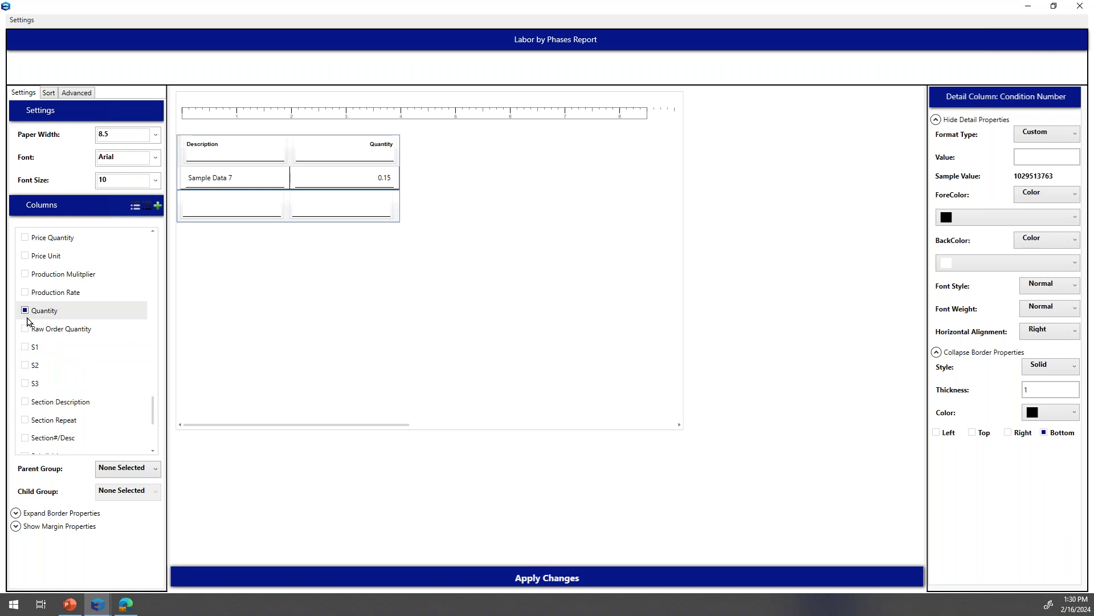
# - Add the Estimated Unit column to the report layout after Quantity
pyautogui.scroll(9, 26, 319)
pyautogui.scroll(4, 38, 328)
pyautogui.scroll(1, 39, 328)
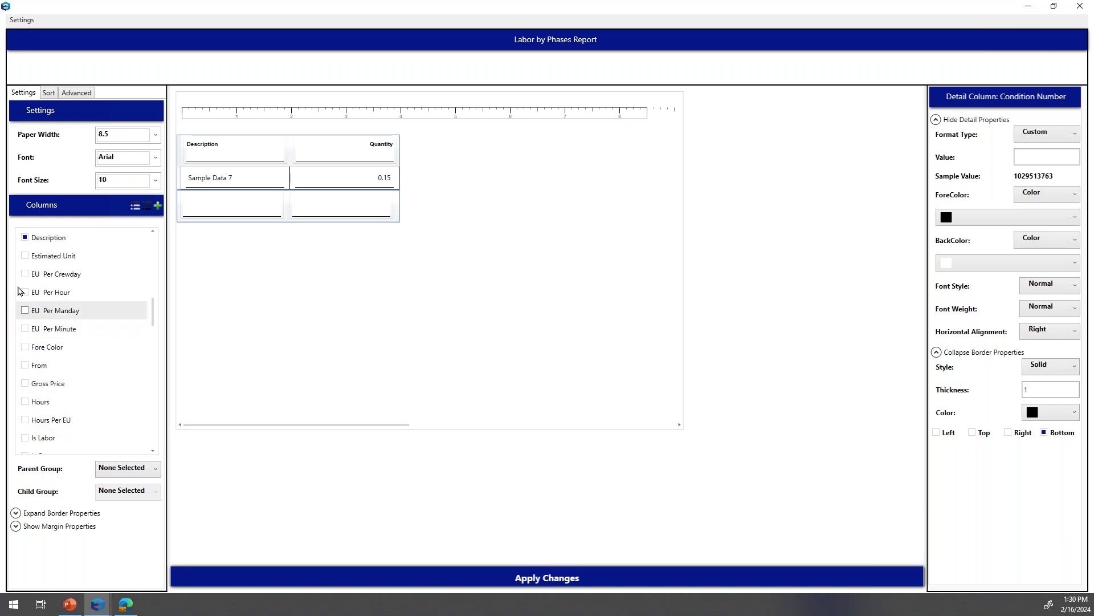
pyautogui.click(25, 256)
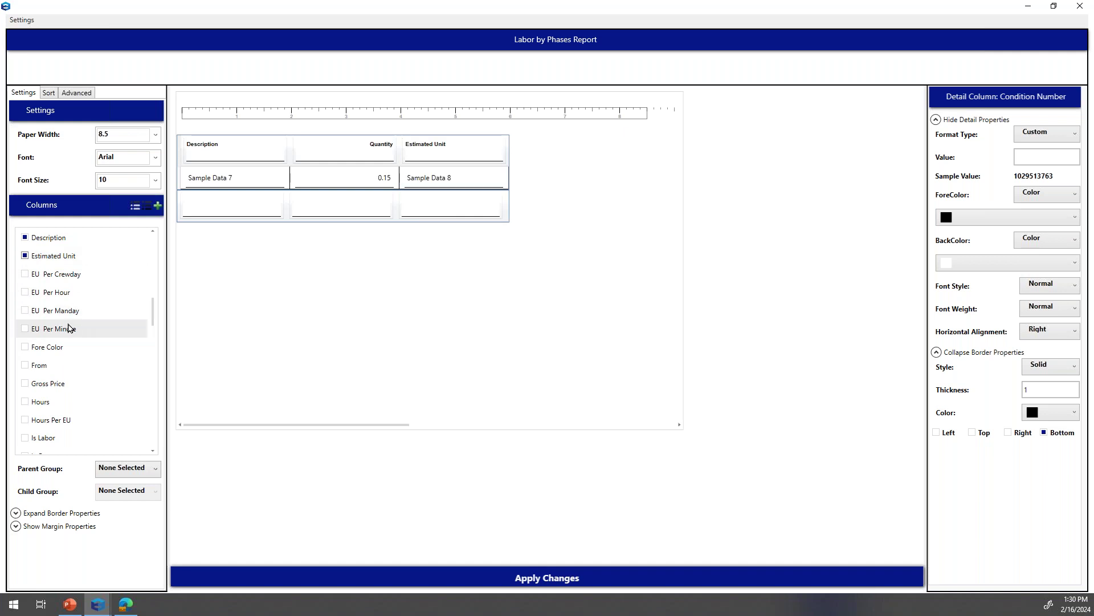
# - Add the Order Quantity and Order Unit columns to the report layout
pyautogui.scroll(-3, 89, 338)
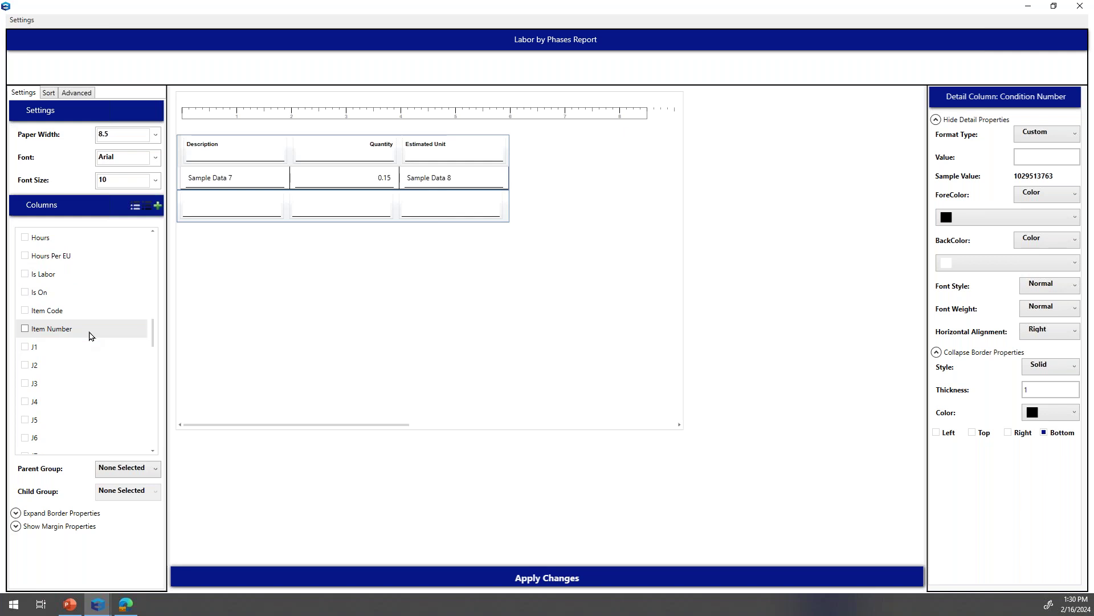
pyautogui.scroll(-4, 90, 337)
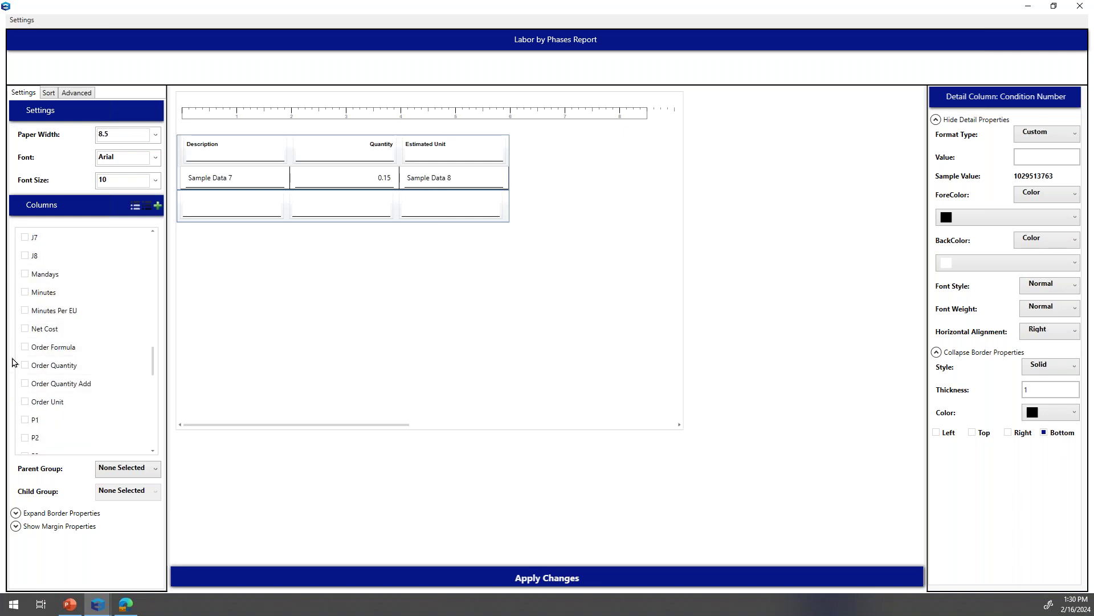
pyautogui.click(25, 364)
pyautogui.click(25, 401)
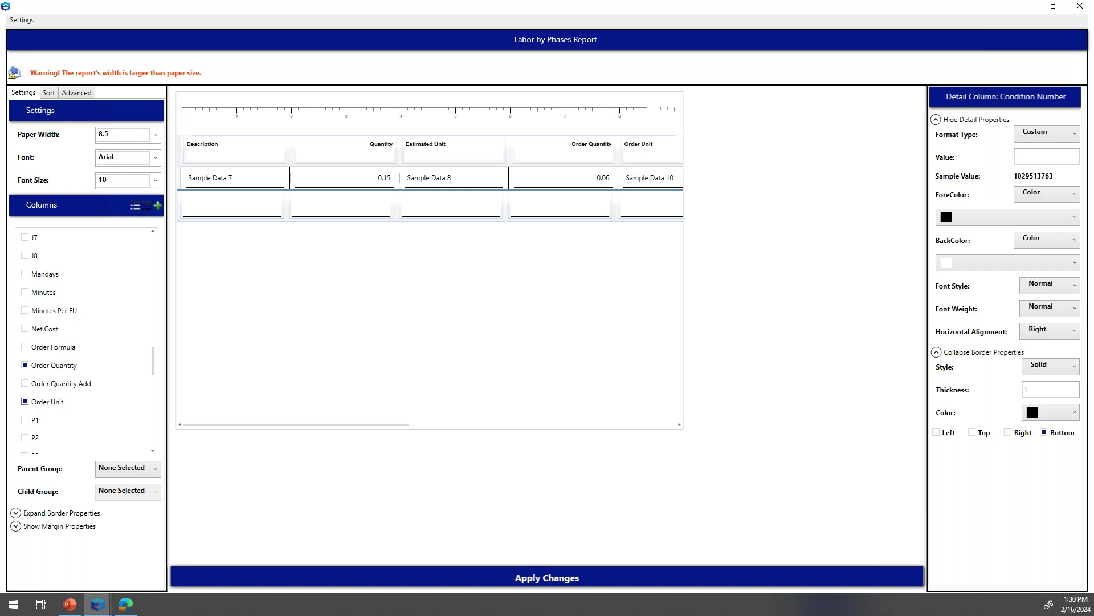
# - Add the Mandays and Net Cost columns to the report layout
pyautogui.scroll(2, 76, 406)
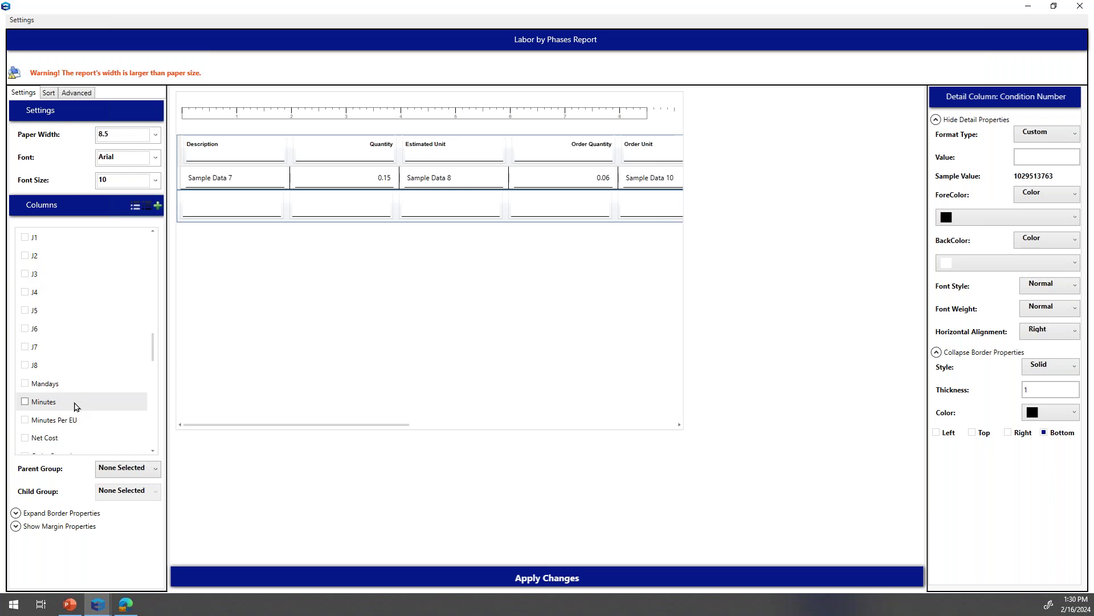
pyautogui.scroll(-3, 51, 393)
pyautogui.scroll(-7, 63, 402)
pyautogui.scroll(-2, 72, 415)
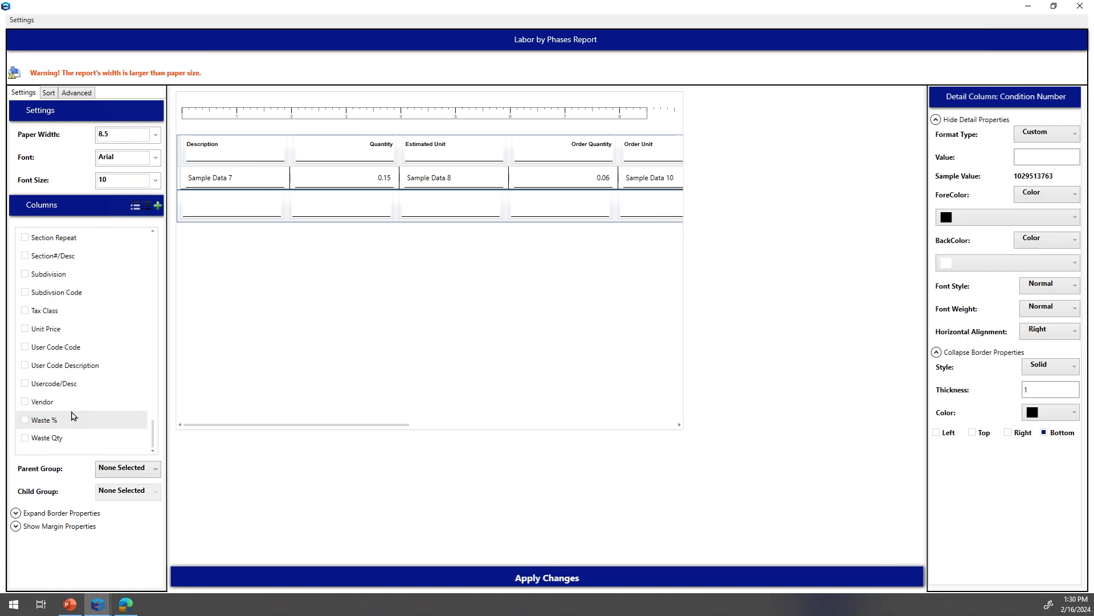
pyautogui.scroll(3, 40, 385)
pyautogui.scroll(5, 40, 388)
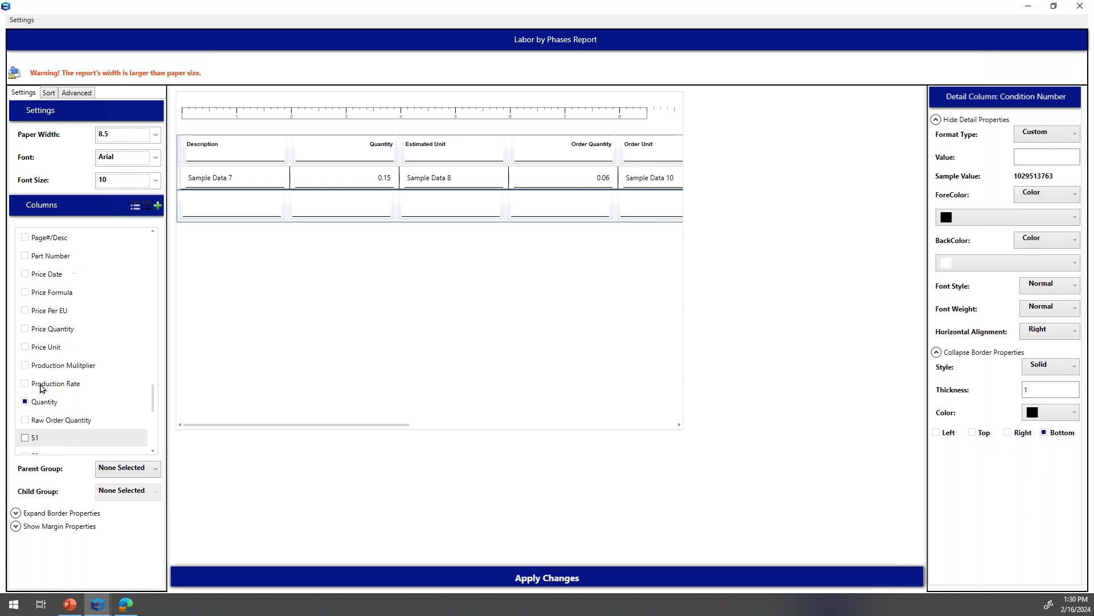
pyautogui.scroll(1, 39, 388)
pyautogui.click(25, 310)
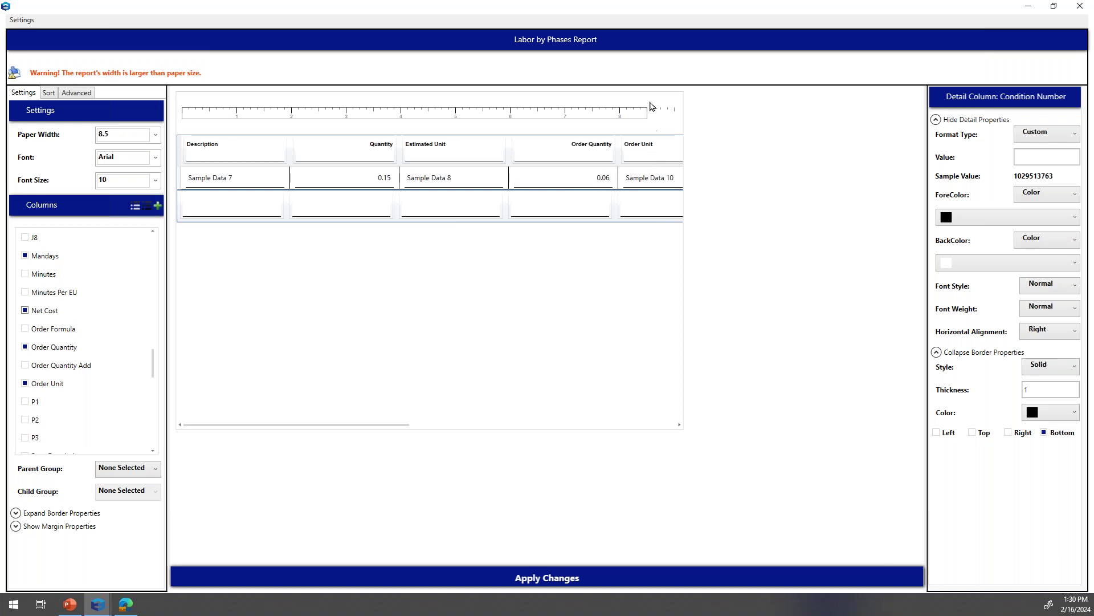
# - Narrow the seven columns from Description through Net Cost so the report fits within the 8.5 paper width
pyautogui.moveTo(386, 428); pyautogui.dragTo(313, 425)
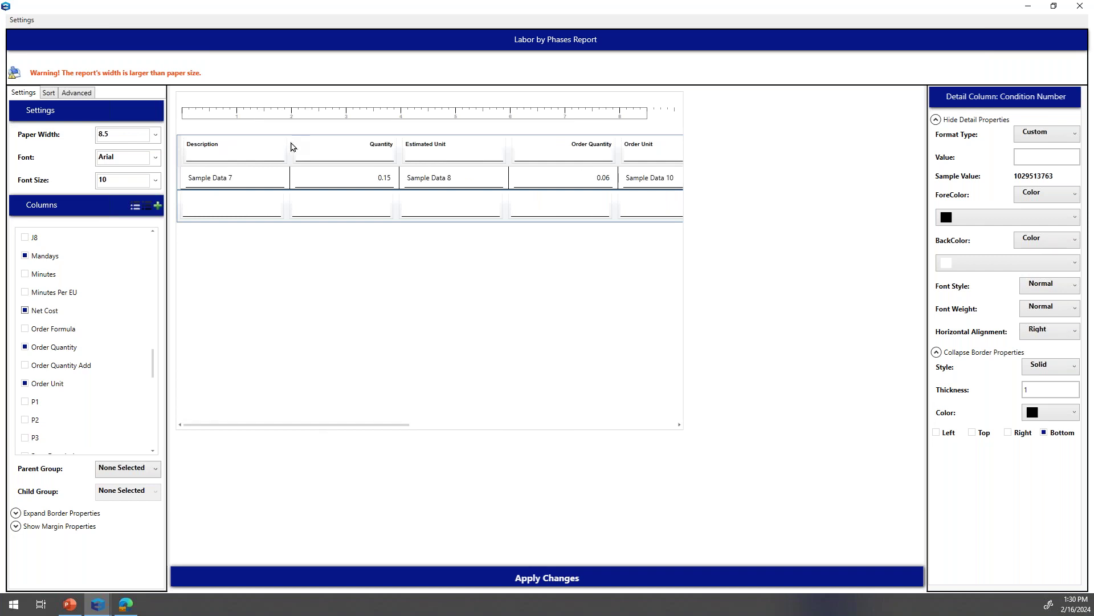
pyautogui.moveTo(283, 146); pyautogui.dragTo(266, 145)
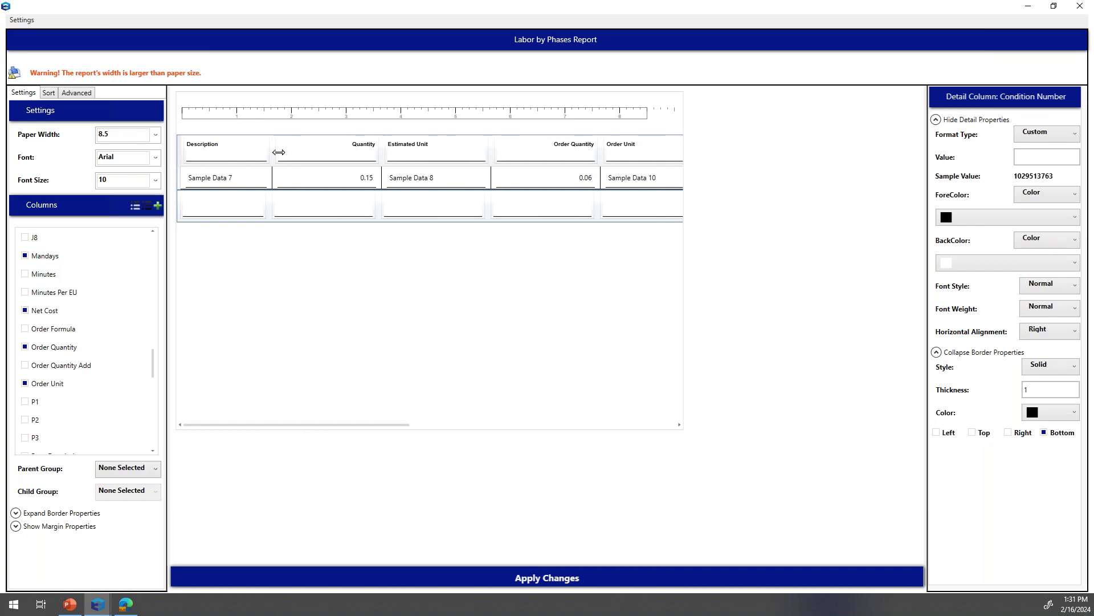
pyautogui.moveTo(379, 150); pyautogui.dragTo(335, 151)
pyautogui.moveTo(440, 152); pyautogui.dragTo(392, 152)
pyautogui.moveTo(497, 150); pyautogui.dragTo(442, 150)
pyautogui.moveTo(554, 153); pyautogui.dragTo(489, 151)
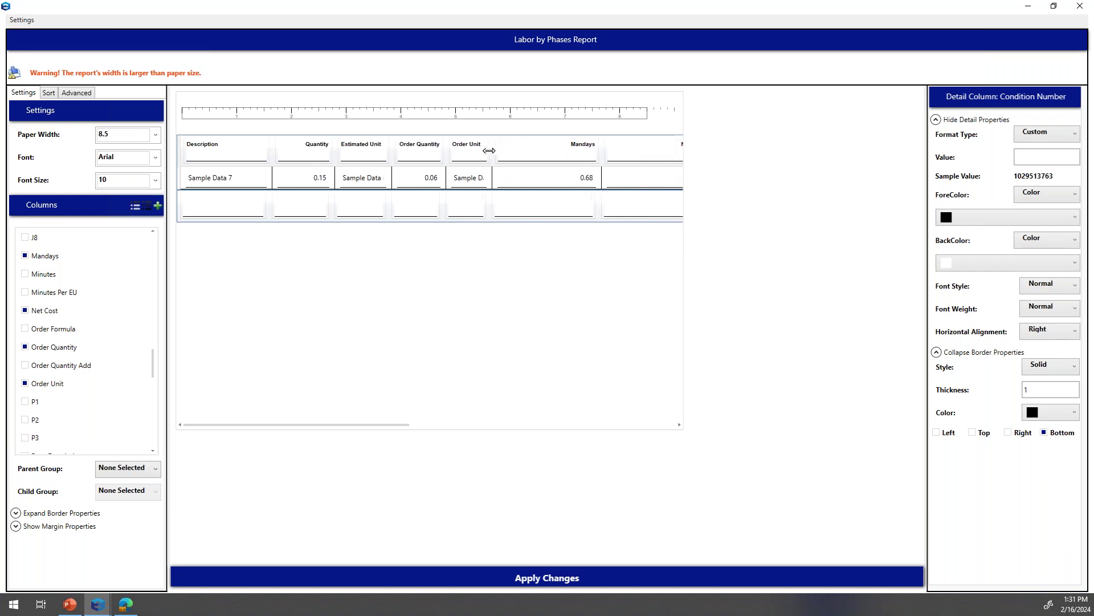
pyautogui.moveTo(599, 151); pyautogui.dragTo(537, 151)
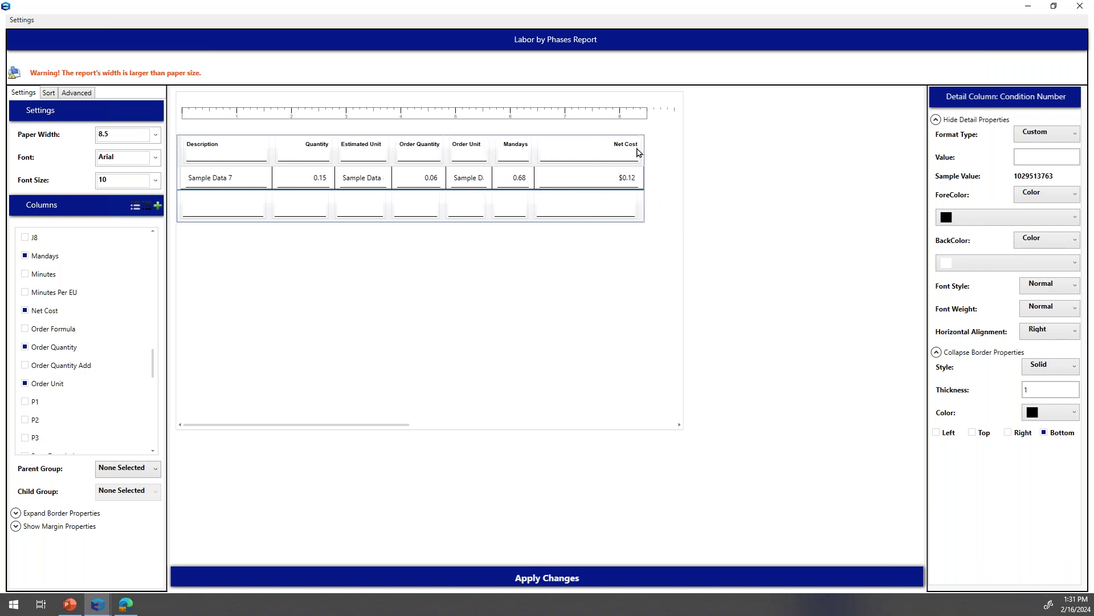
pyautogui.moveTo(640, 150); pyautogui.dragTo(602, 150)
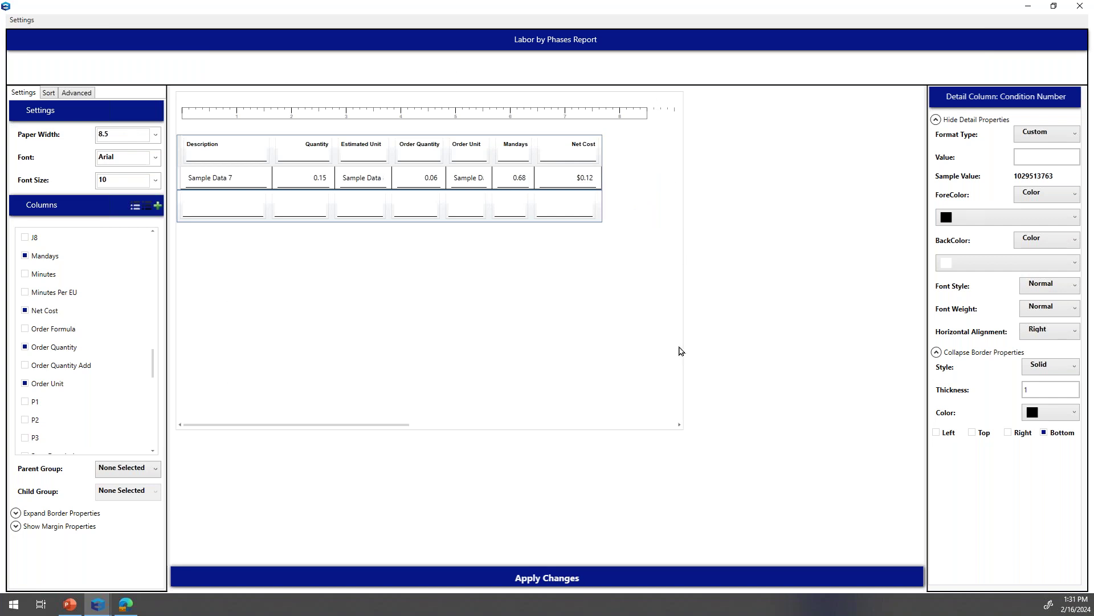
# - Review the report's overall border style, thickness, color and side settings, and collapse them again
pyautogui.click(16, 513)
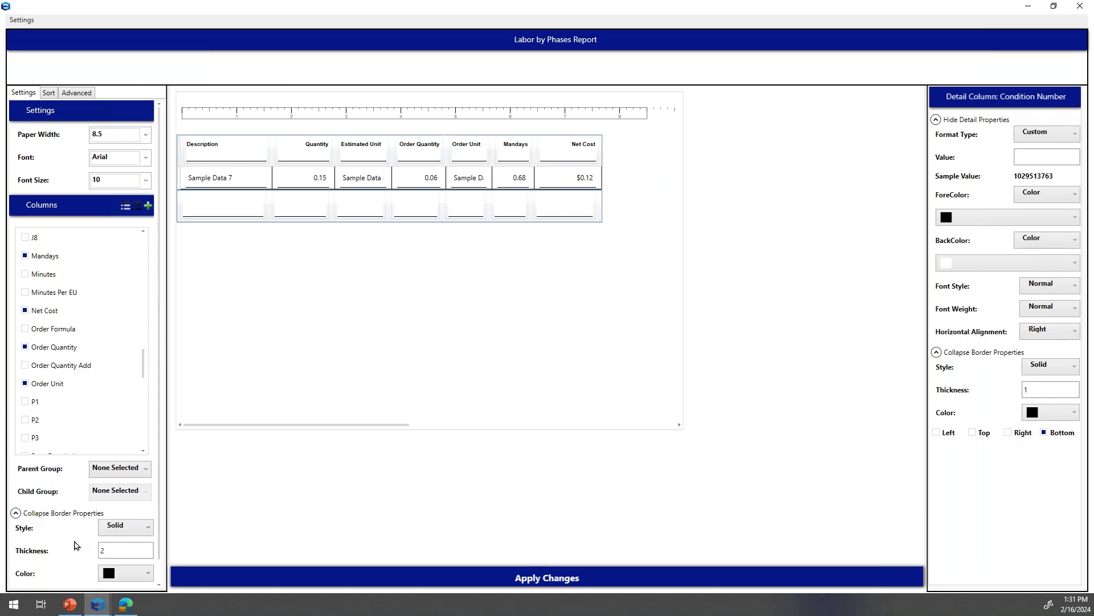
pyautogui.scroll(-1, 66, 535)
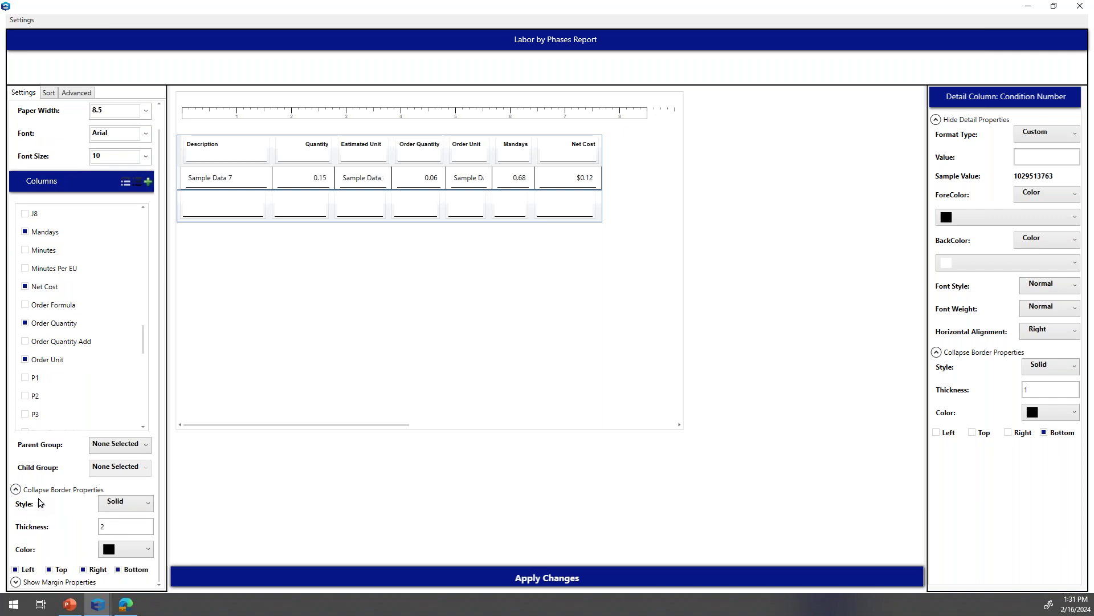
pyautogui.click(15, 490)
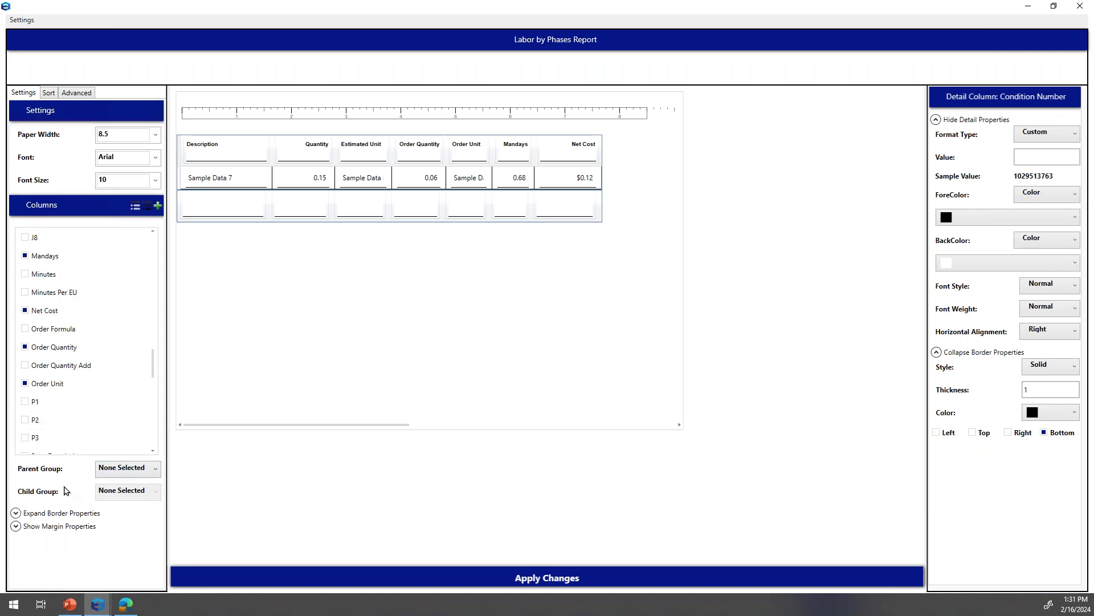
# - Set the report's parent group to P1
pyautogui.click(136, 471)
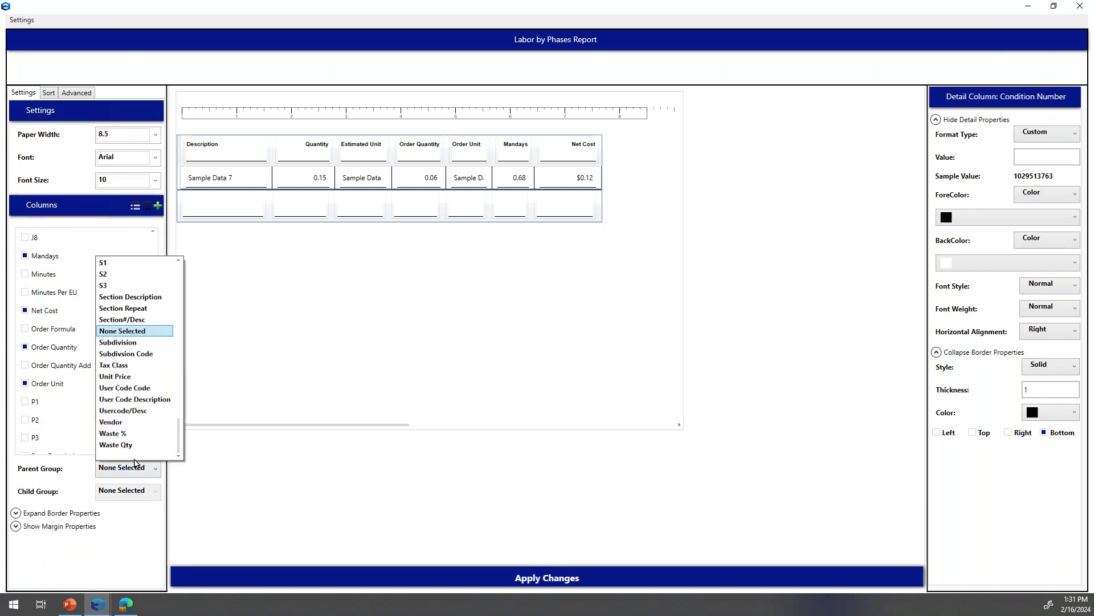
pyautogui.scroll(5, 137, 422)
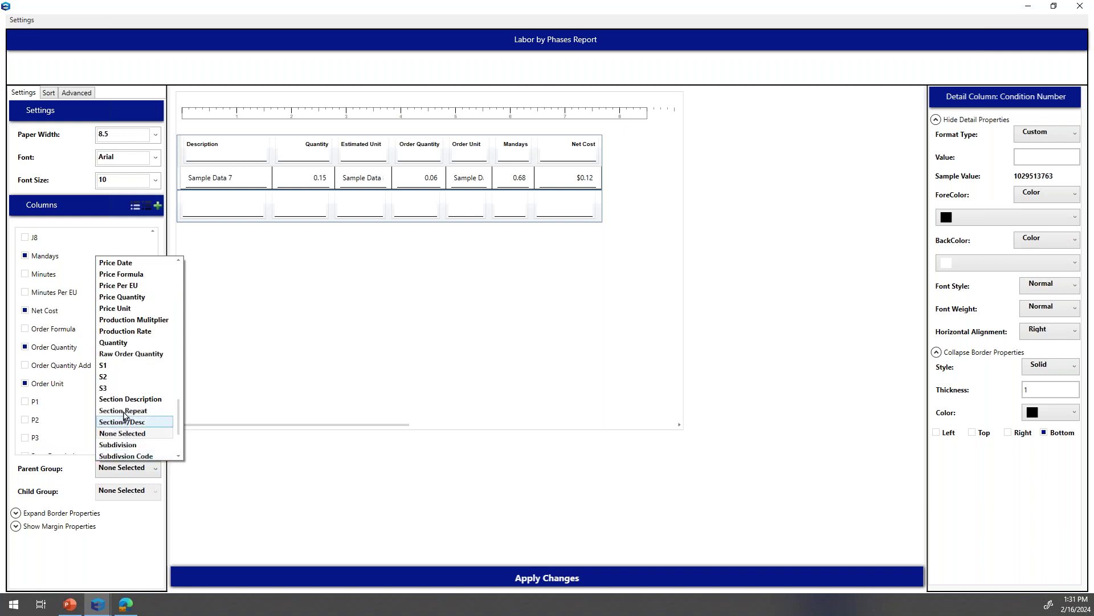
pyautogui.scroll(2, 111, 369)
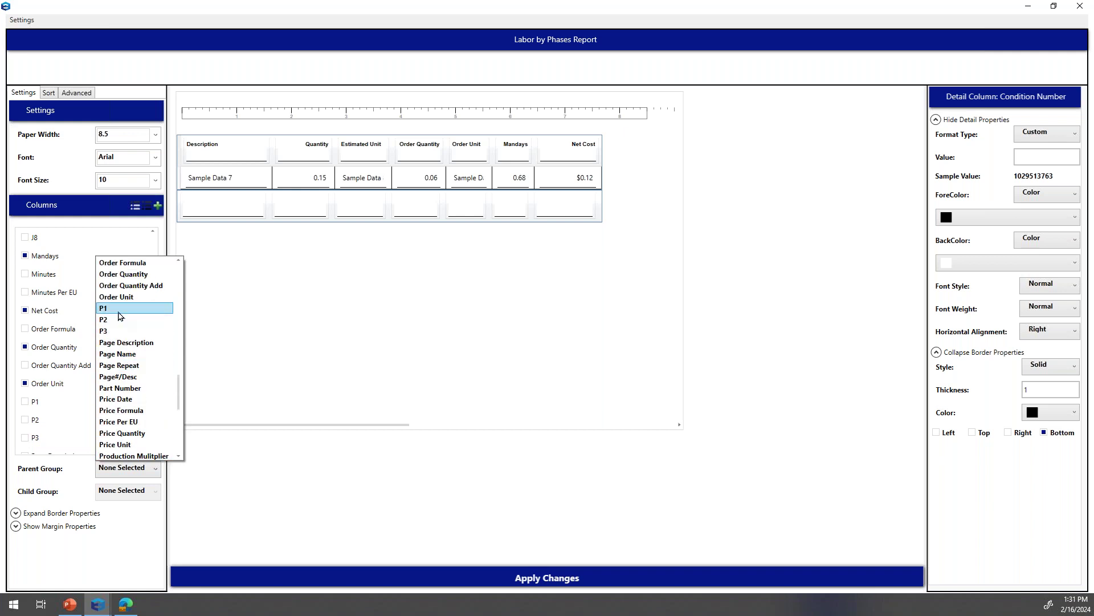
pyautogui.click(114, 310)
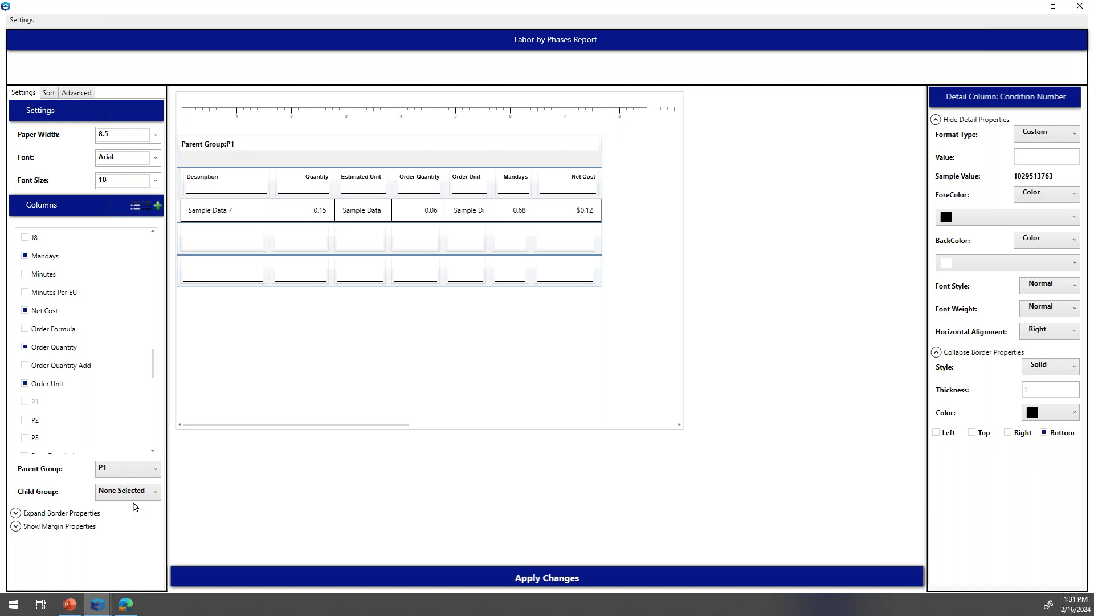
# - Set the report's child group to Condition Name
pyautogui.click(142, 491)
pyautogui.scroll(3, 144, 408)
pyautogui.scroll(12, 144, 406)
pyautogui.scroll(10, 144, 406)
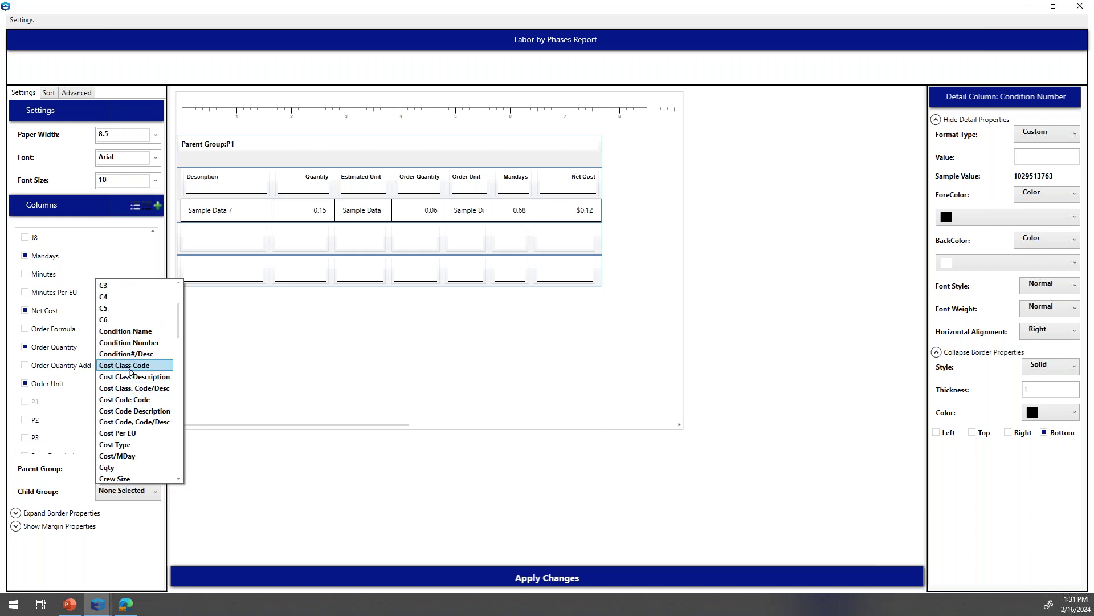
pyautogui.click(129, 332)
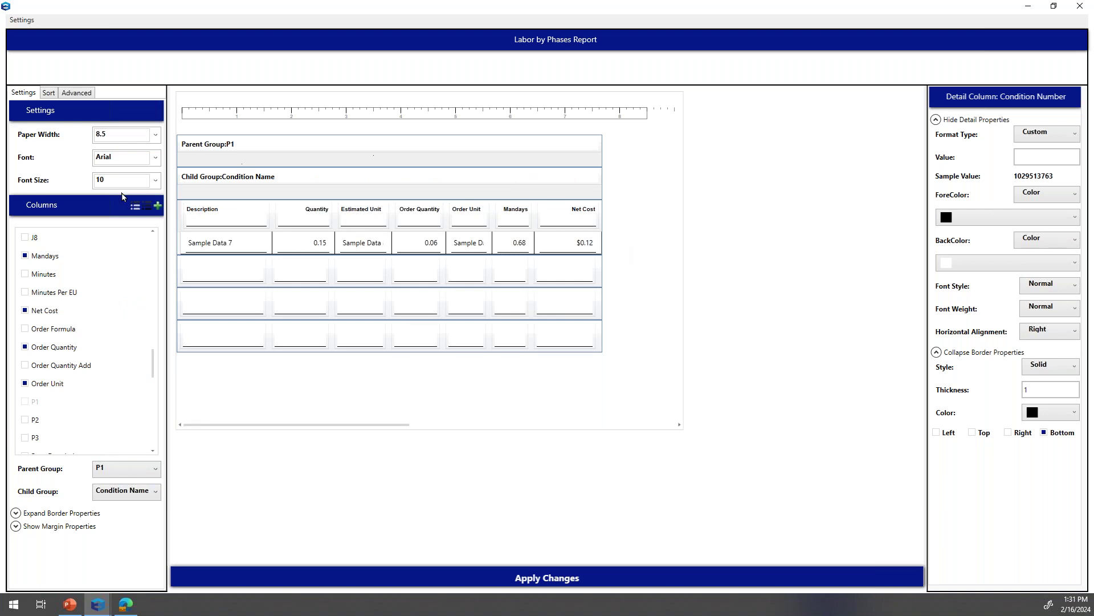
# - Give the P1 parent group header a pale yellow background color
pyautogui.click(215, 144)
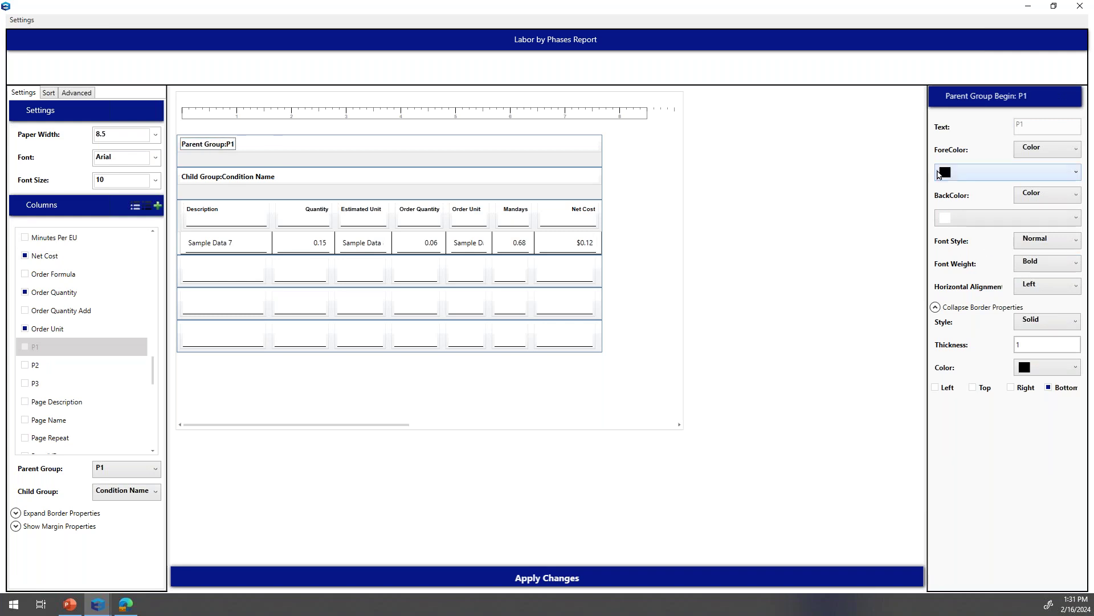
pyautogui.click(962, 217)
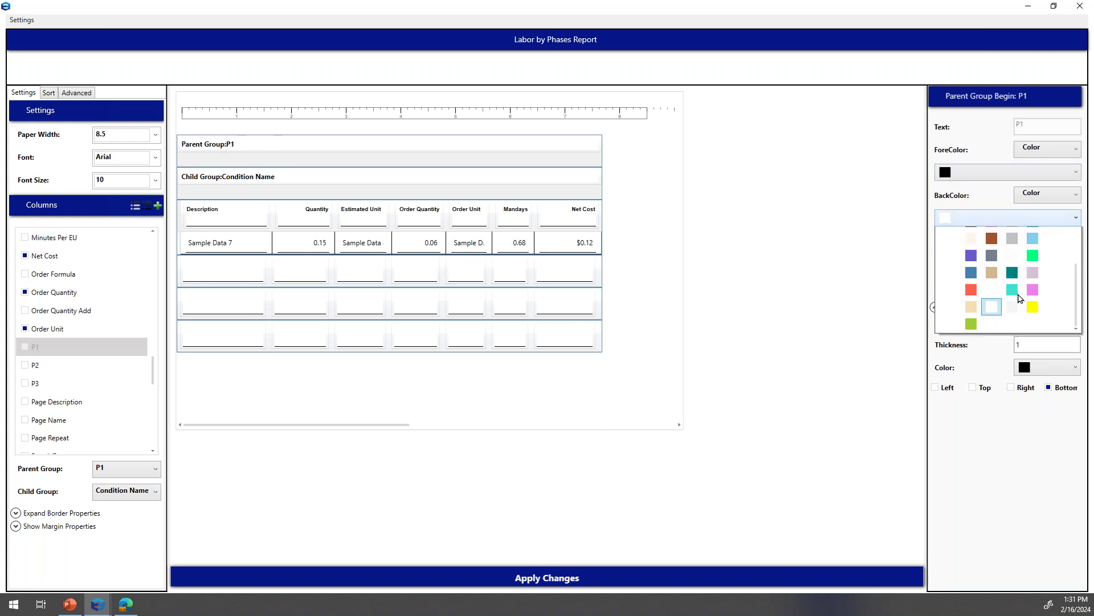
pyautogui.scroll(-3, 1032, 382)
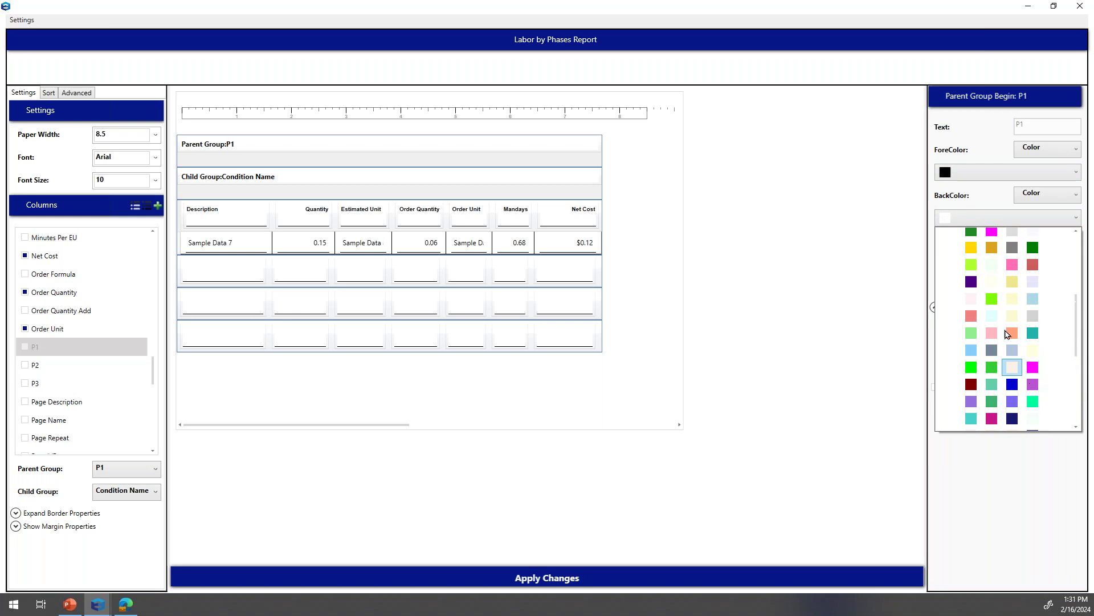
pyautogui.click(1013, 282)
# - Give the Condition Name child group header a pale turquoise background color
pyautogui.click(220, 177)
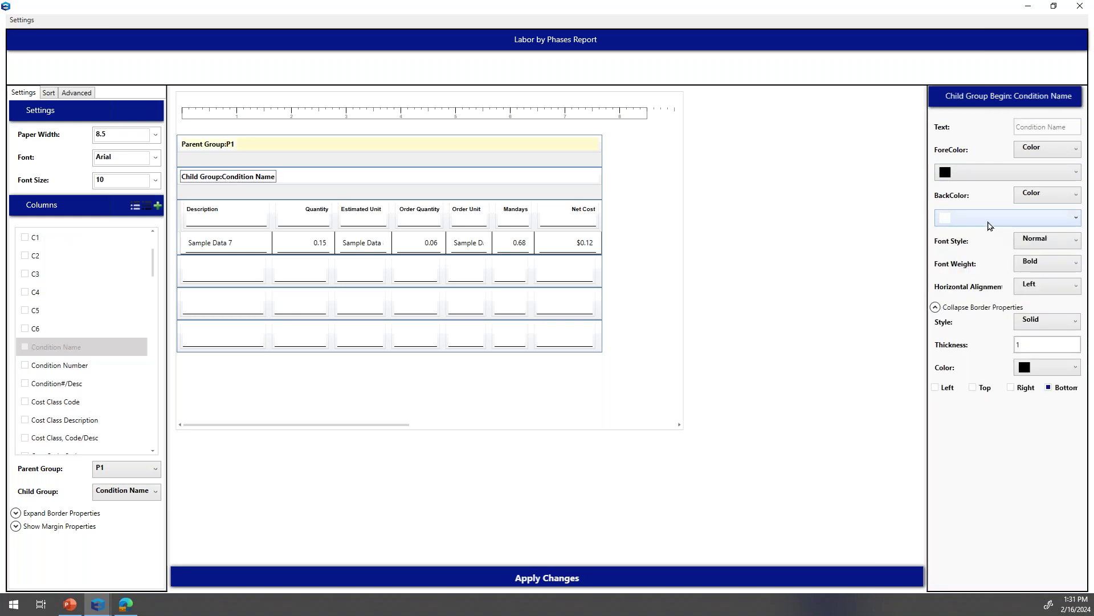
pyautogui.click(989, 219)
pyautogui.scroll(-2, 1026, 273)
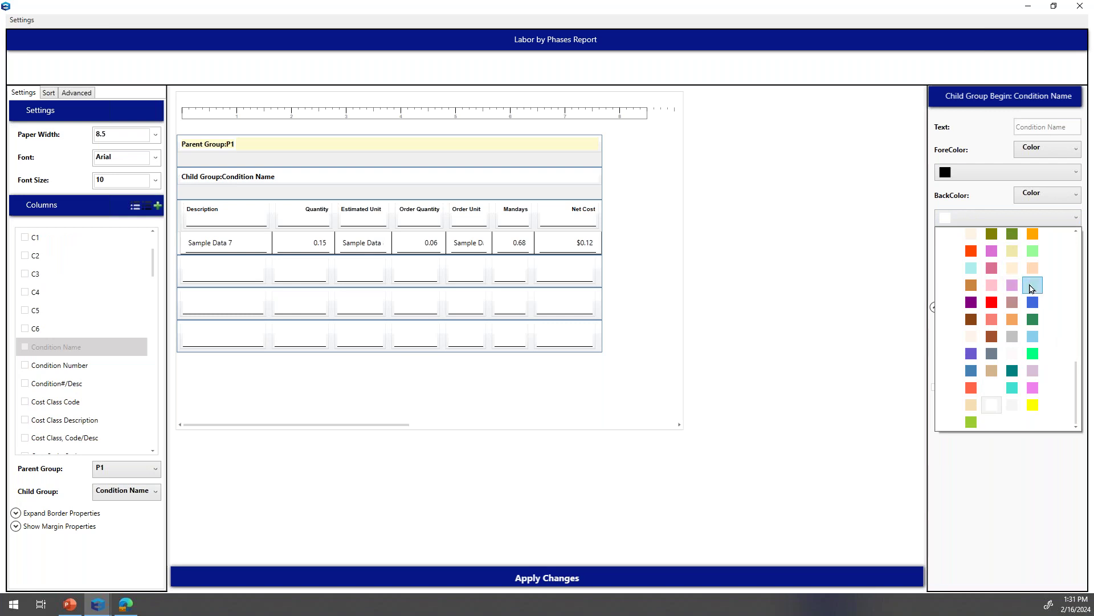
pyautogui.click(971, 268)
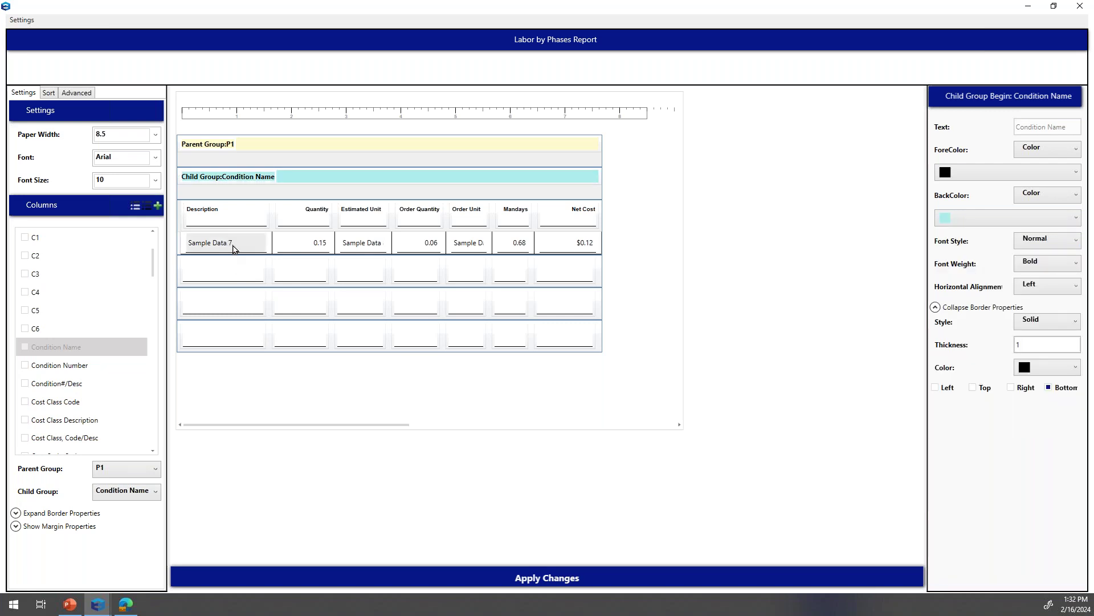
# - Insert the text "Condition Subtotal" in the Description cell of the child group footer and color it blue
pyautogui.click(220, 273)
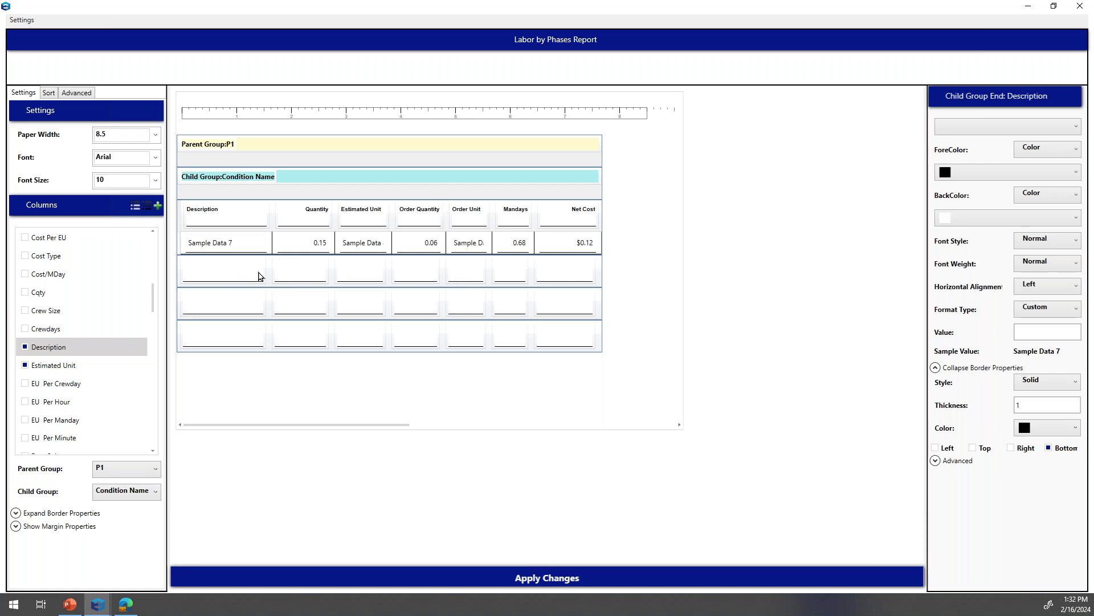
pyautogui.click(994, 133)
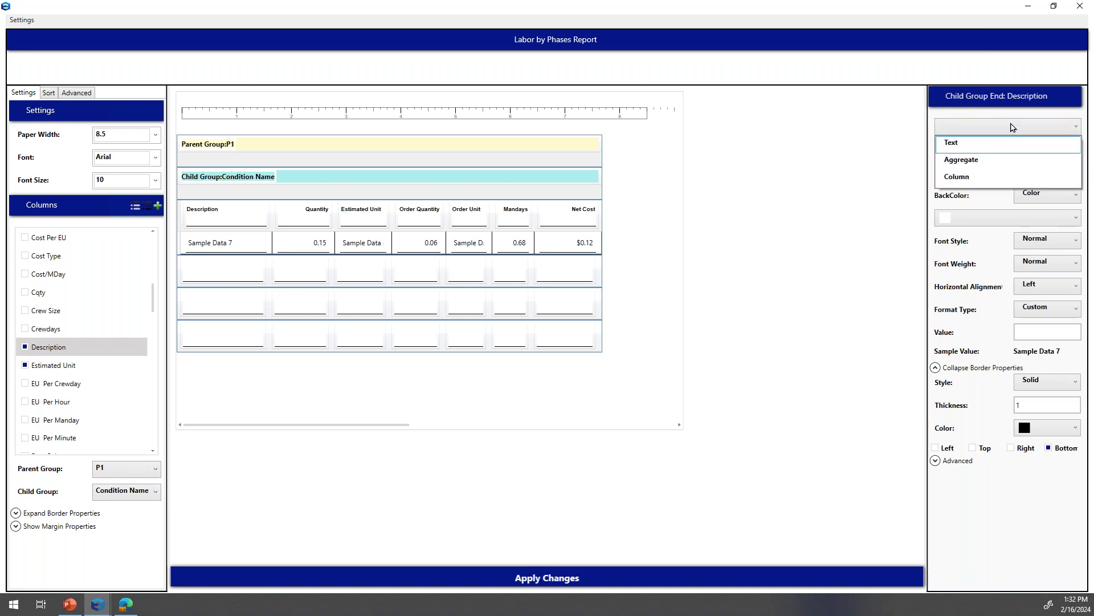
pyautogui.click(973, 144)
pyautogui.click(959, 151)
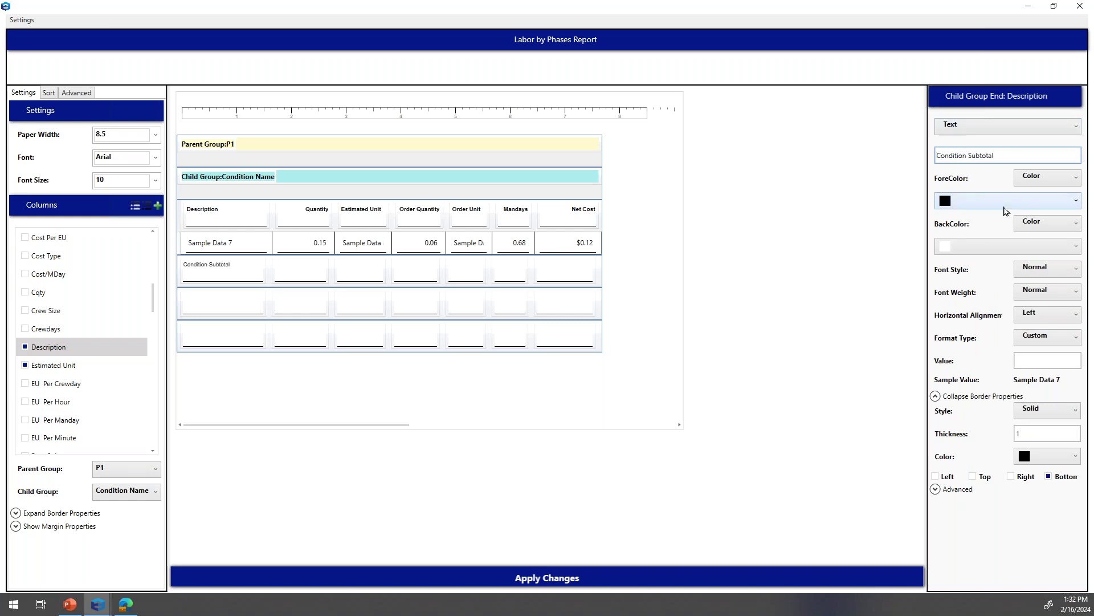
pyautogui.click(1006, 206)
pyautogui.click(997, 253)
# - Set the Order Quantity cell of the child group footer to a Sum aggregate
pyautogui.click(365, 276)
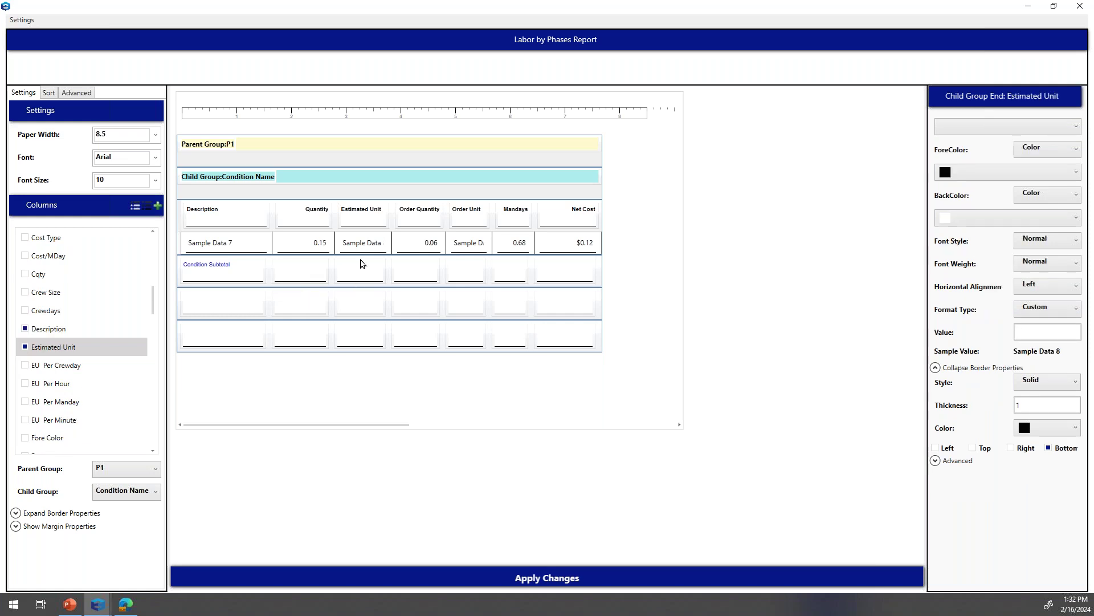
pyautogui.click(416, 279)
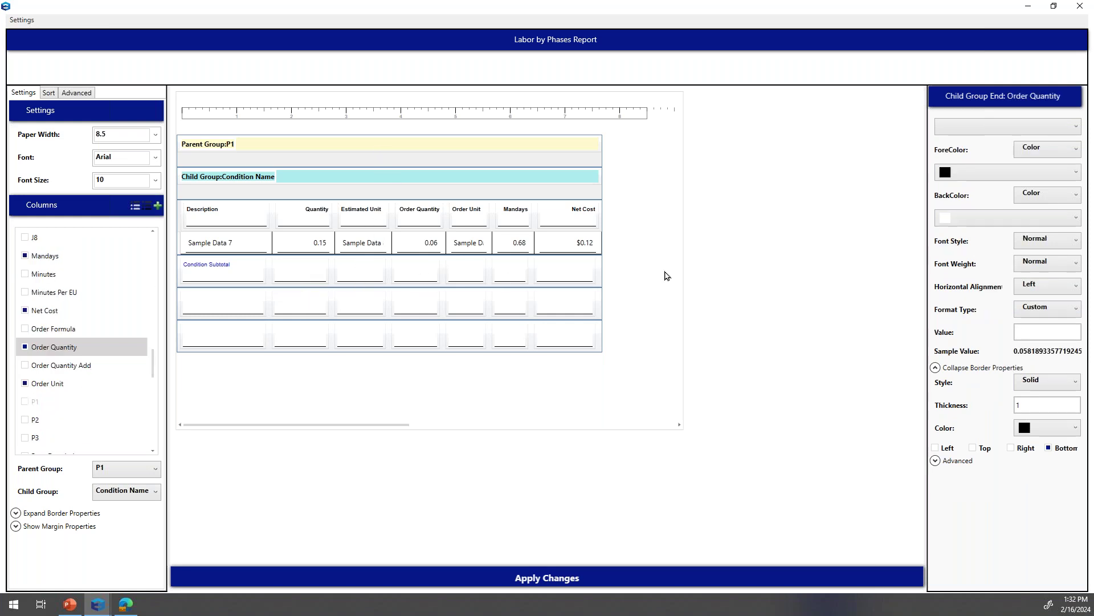
pyautogui.click(981, 133)
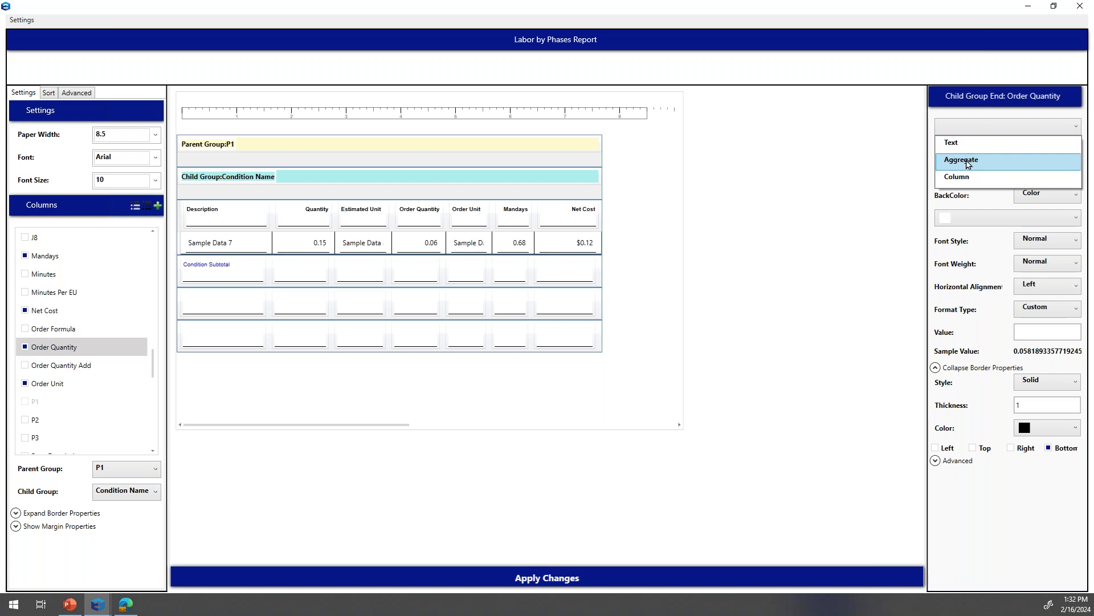
pyautogui.click(967, 162)
pyautogui.click(993, 164)
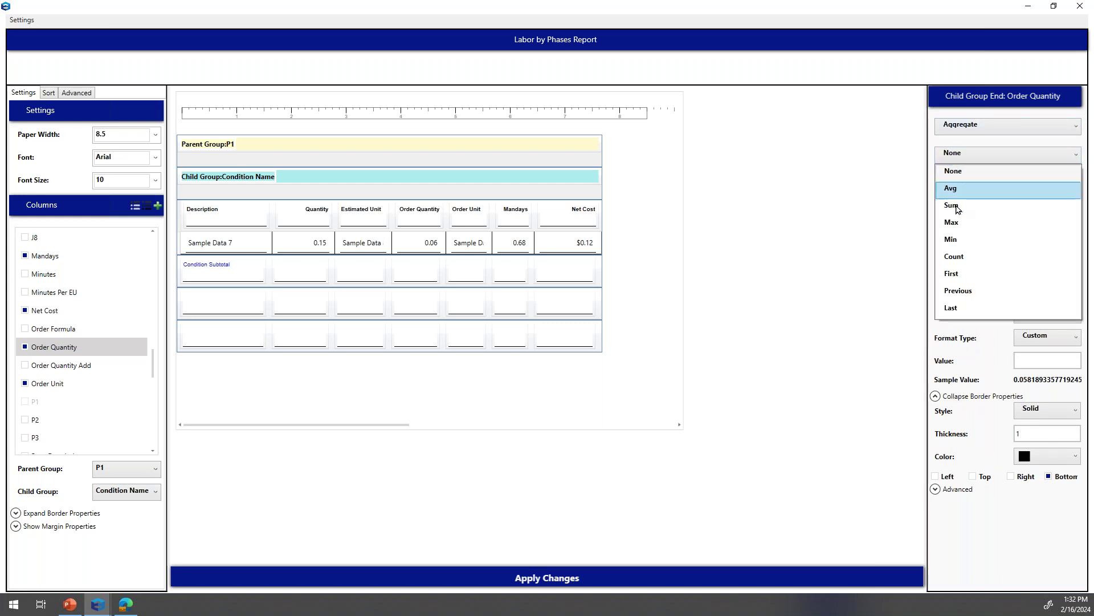
pyautogui.click(958, 209)
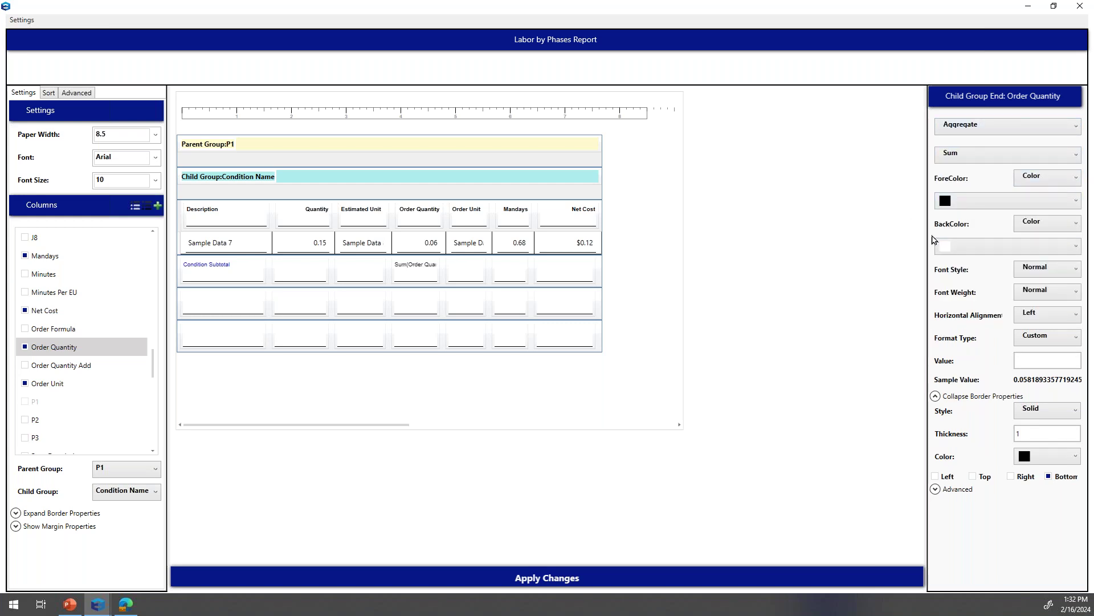
# - Color the Order Quantity condition subtotal blue and align it to the right
pyautogui.click(971, 201)
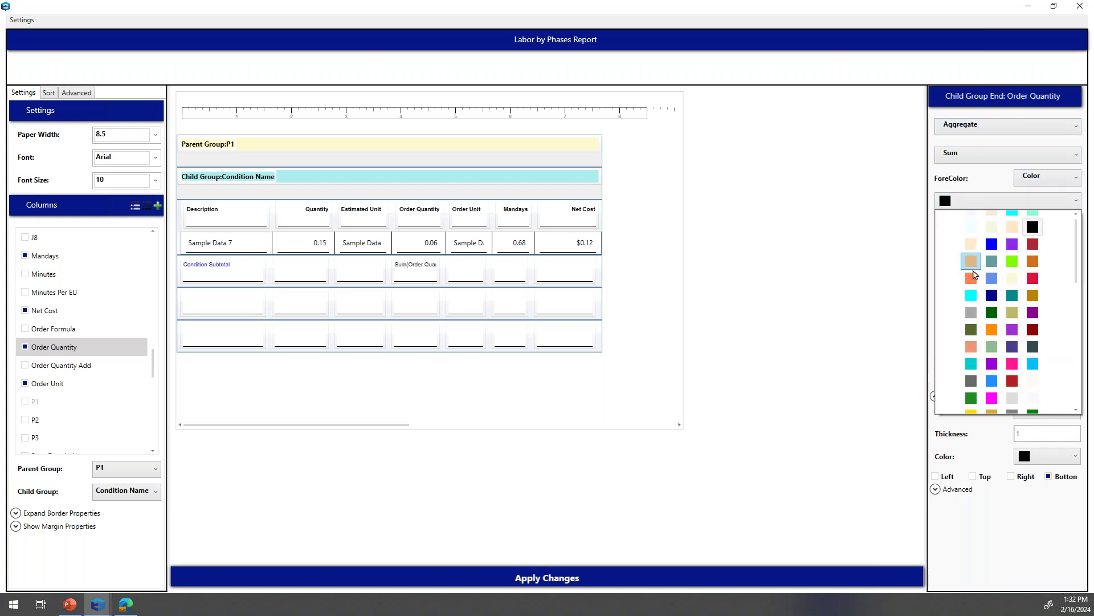
pyautogui.click(992, 244)
pyautogui.click(1044, 320)
pyautogui.click(1052, 371)
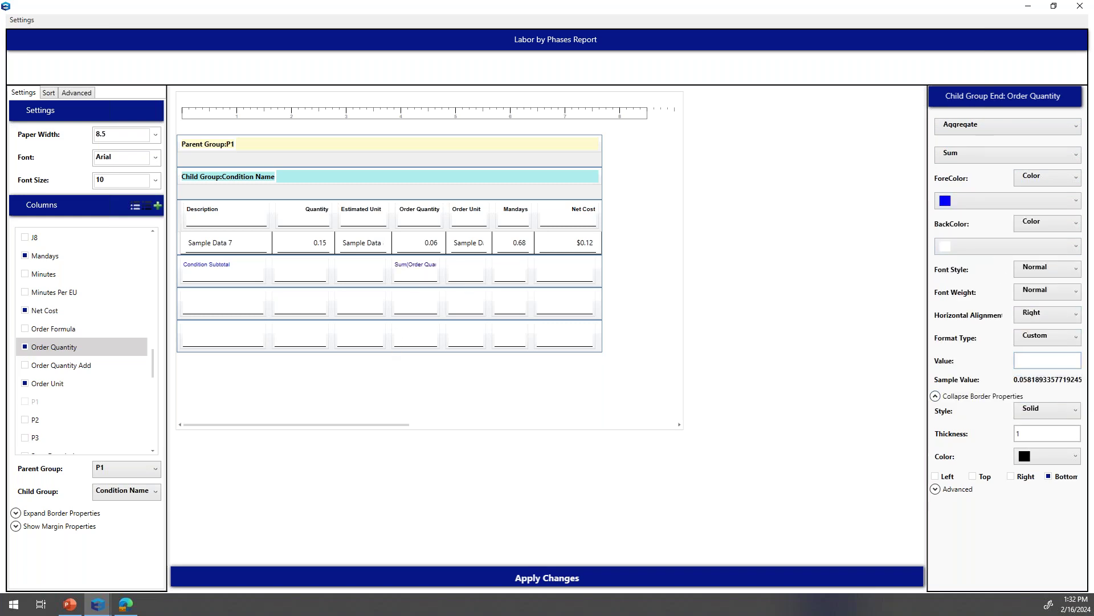
# - Format the Order Quantity condition subtotal as a Number with 2 Decimal Places
pyautogui.click(1057, 345)
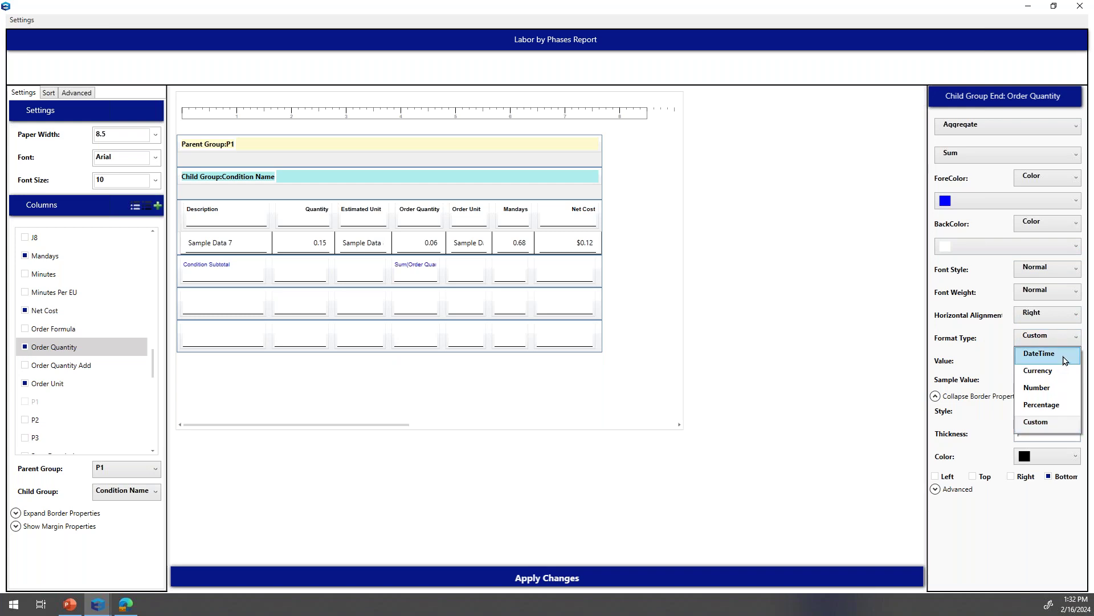
pyautogui.click(1037, 387)
pyautogui.click(1046, 361)
pyautogui.click(1045, 400)
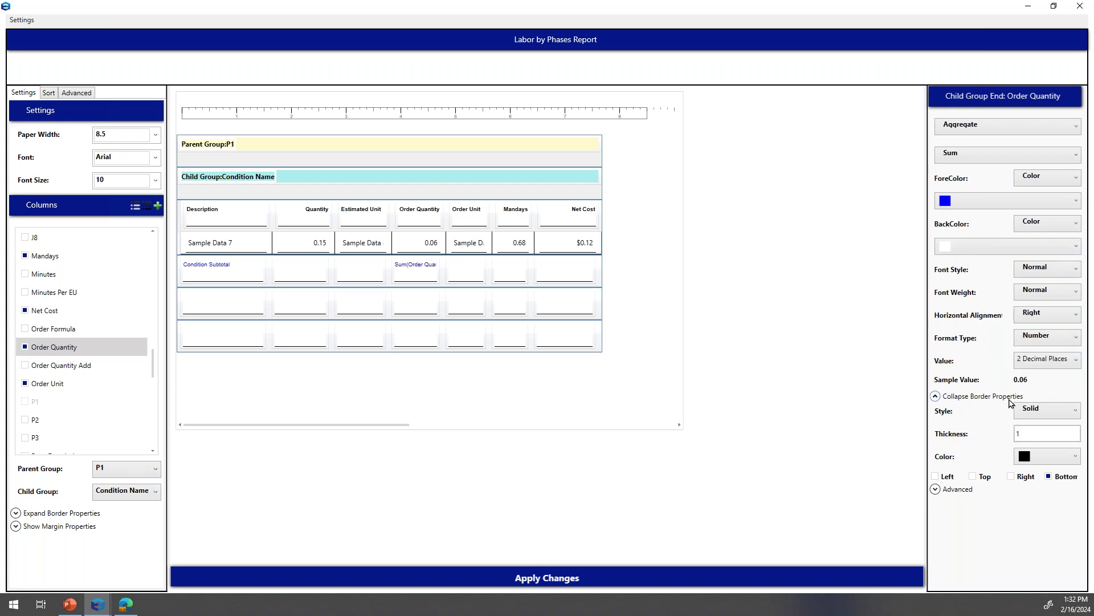
# - Give the Order Quantity condition subtotal a Custom format with the value N2
pyautogui.click(1049, 338)
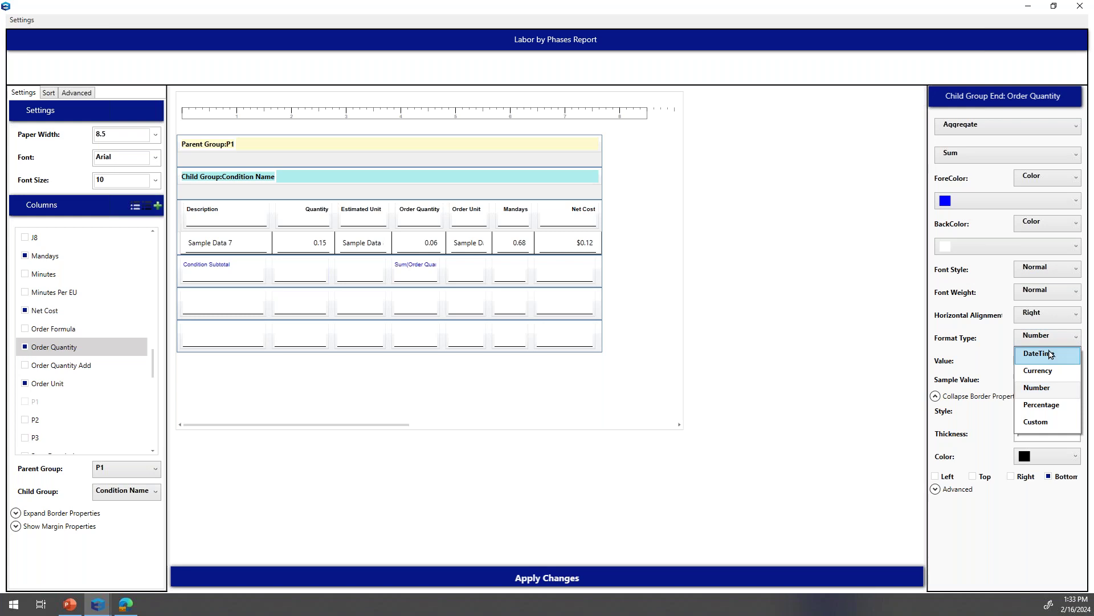
pyautogui.click(1042, 421)
pyautogui.click(1037, 366)
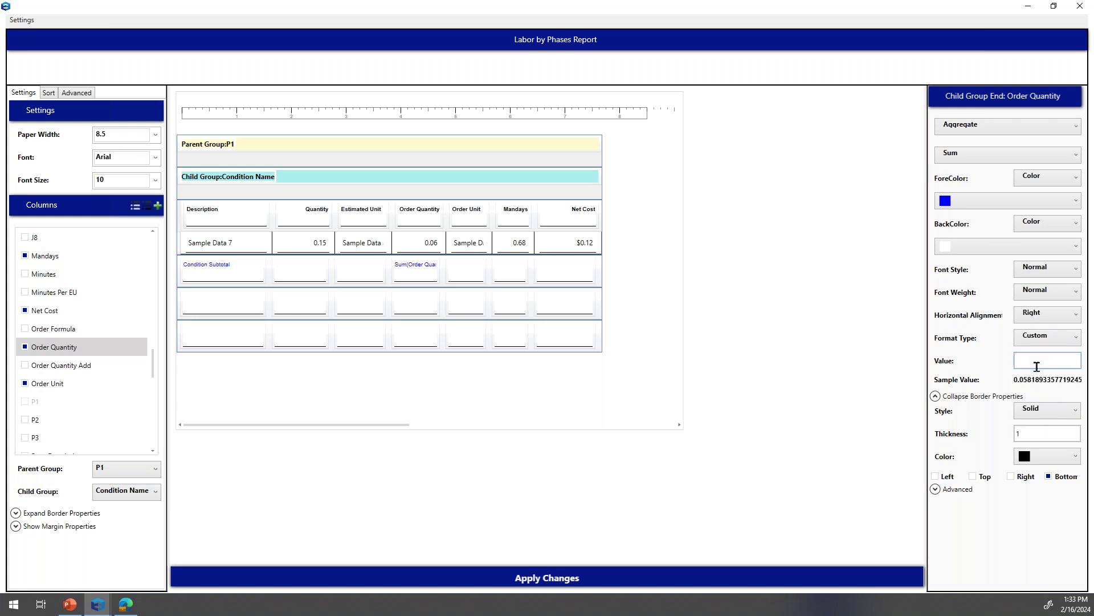
pyautogui.write('N2')
pyautogui.press('Tab')
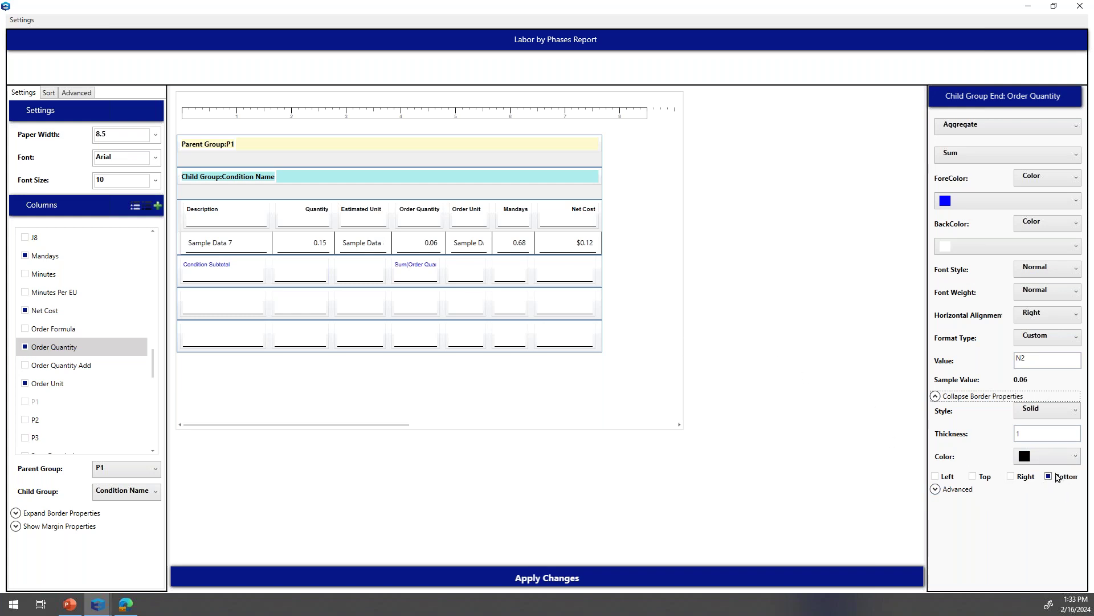
# - Remove the bottom borders from the Order Quantity, Quantity and Estimated Unit cells of the child group footer
pyautogui.click(1049, 477)
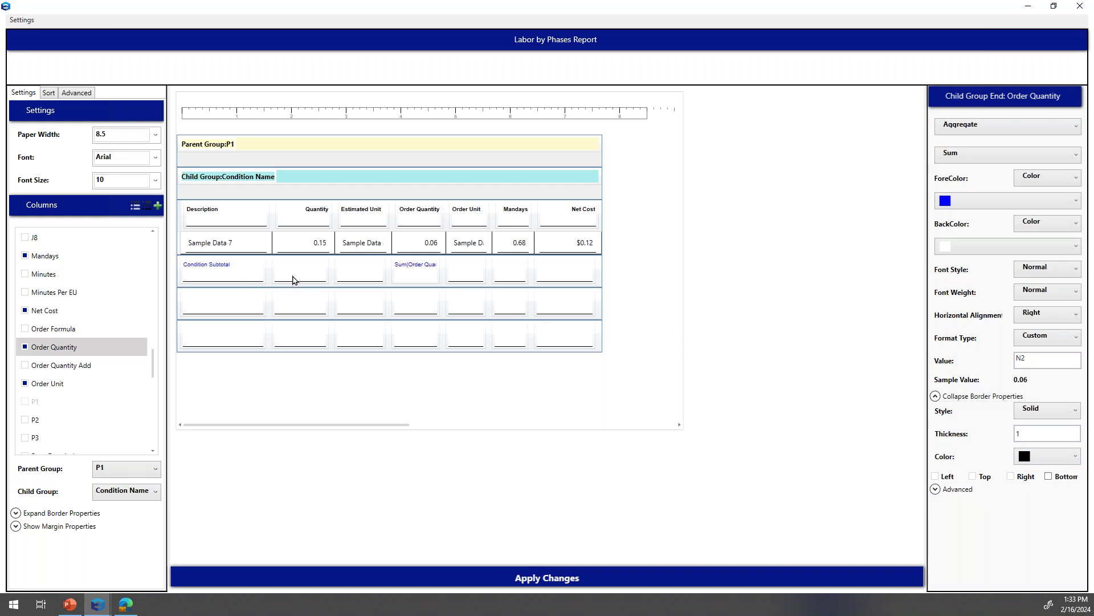
pyautogui.click(307, 279)
pyautogui.click(1049, 448)
pyautogui.click(371, 277)
pyautogui.click(1049, 448)
# - Replace the bottom border of the "Condition Subtotal" cell with a top border of thickness 2
pyautogui.click(232, 283)
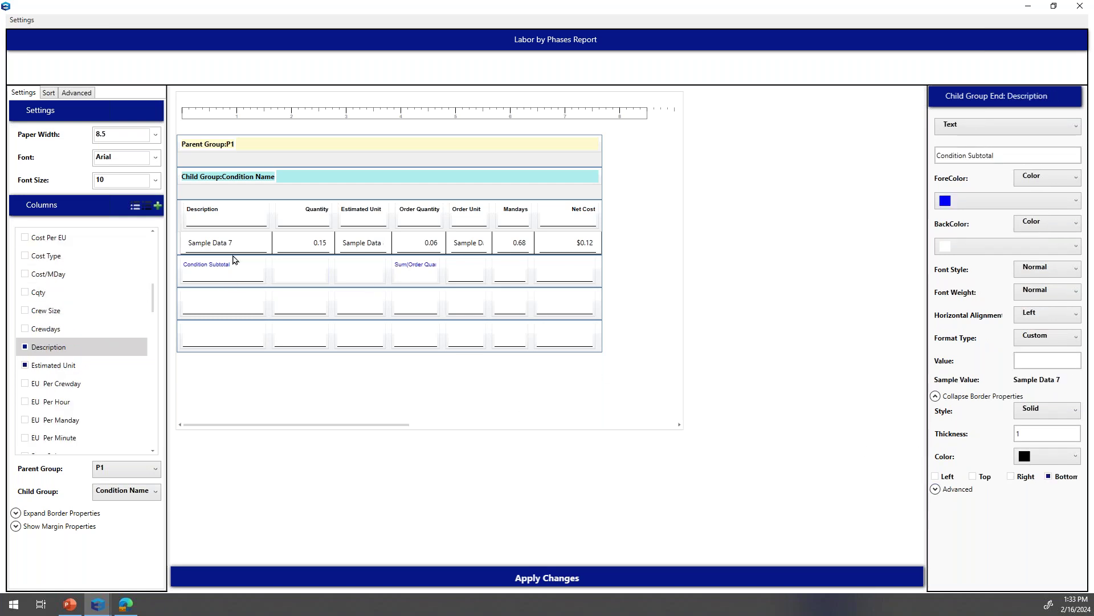
pyautogui.click(972, 476)
pyautogui.click(1049, 476)
pyautogui.doubleClick(1037, 434)
pyautogui.write('2')
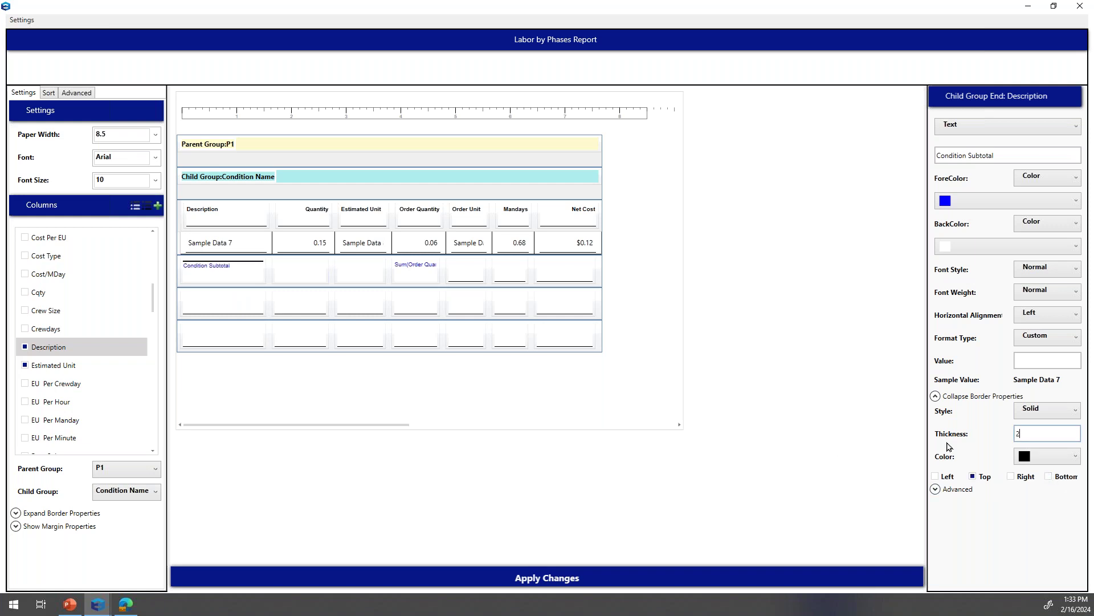
# - Add a thicker top border to the Order Quantity cell of the child group footer, matching the Description cell
pyautogui.click(402, 277)
pyautogui.doubleClick(1026, 432)
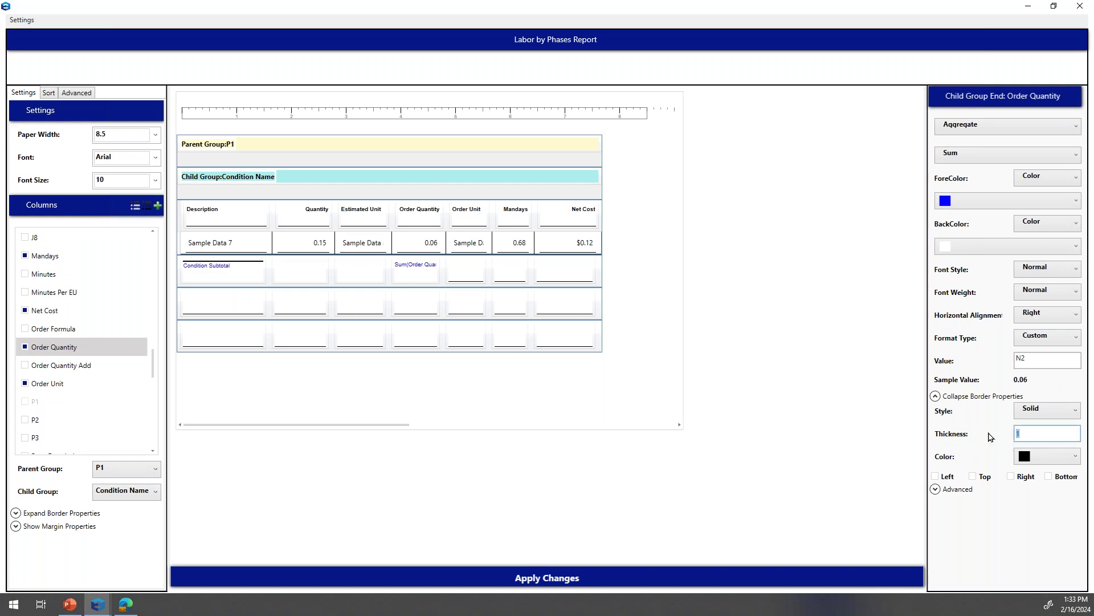
pyautogui.click(983, 476)
# - Insert the text "Hours" in the Order Unit cell of the child group footer and color it blue
pyautogui.click(473, 272)
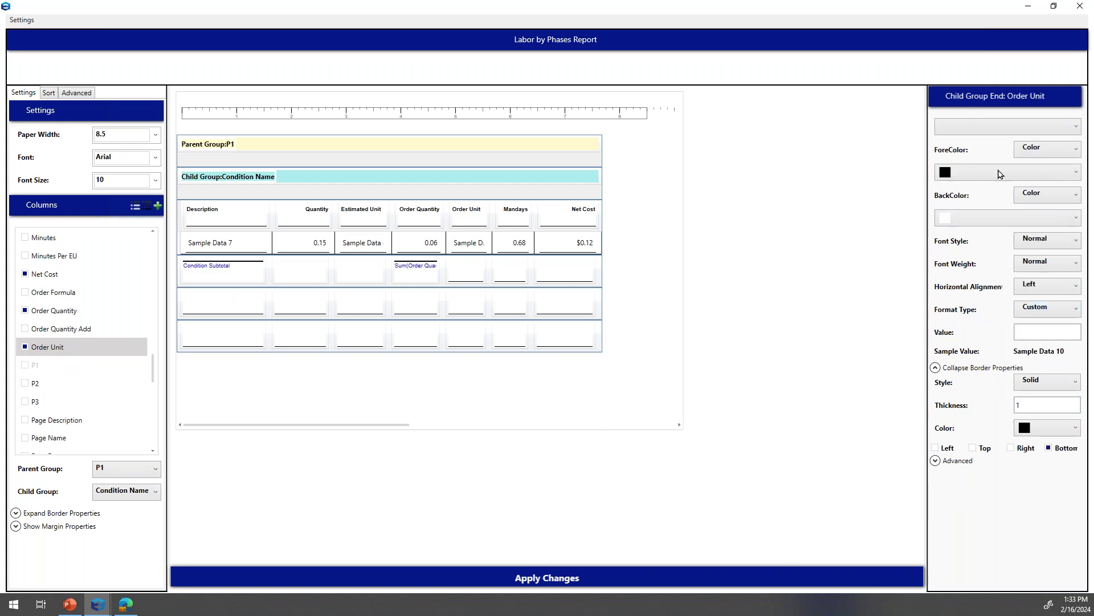
pyautogui.click(987, 128)
pyautogui.click(977, 160)
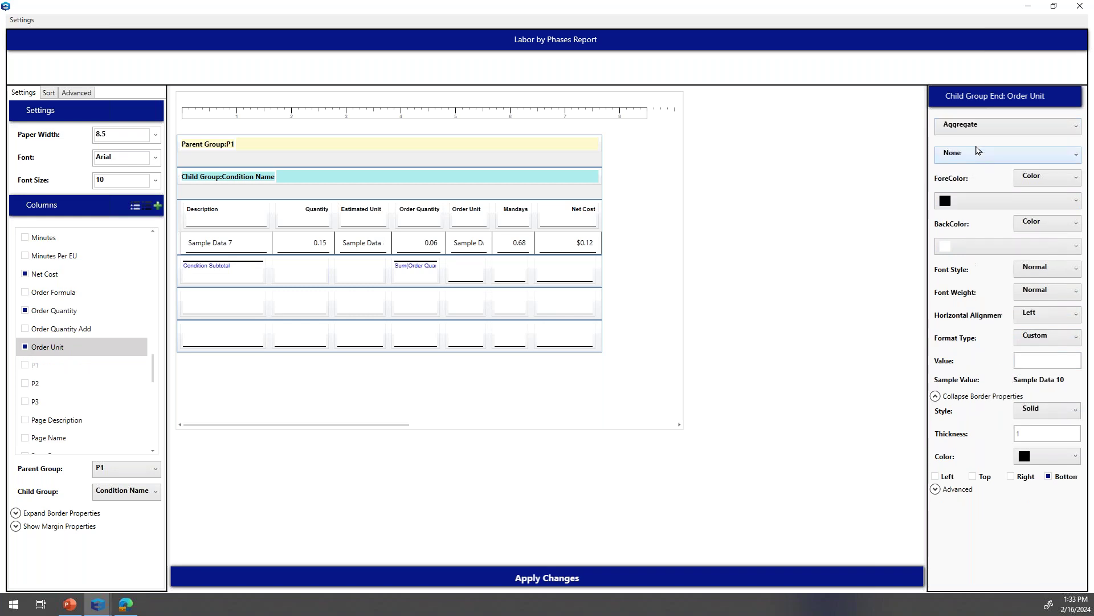
pyautogui.click(986, 123)
pyautogui.click(970, 143)
pyautogui.click(985, 150)
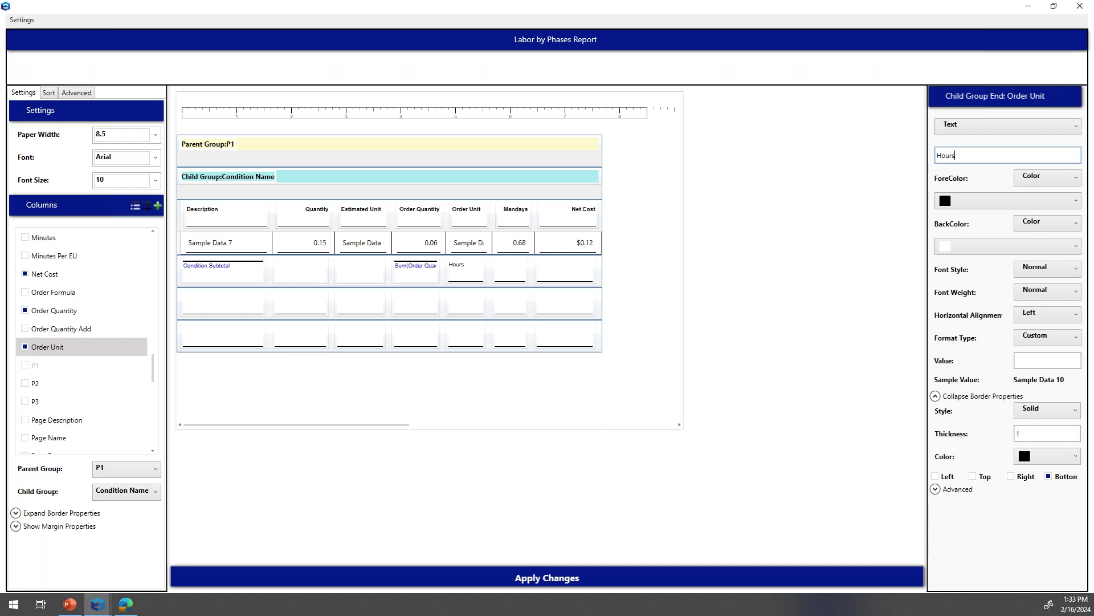
pyautogui.click(977, 199)
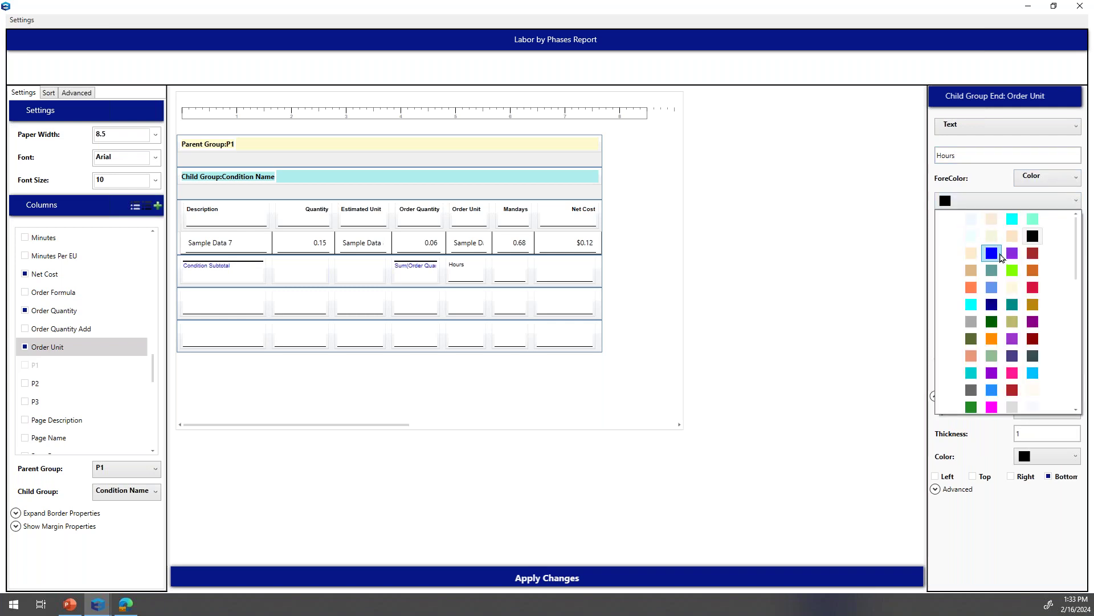
pyautogui.click(999, 252)
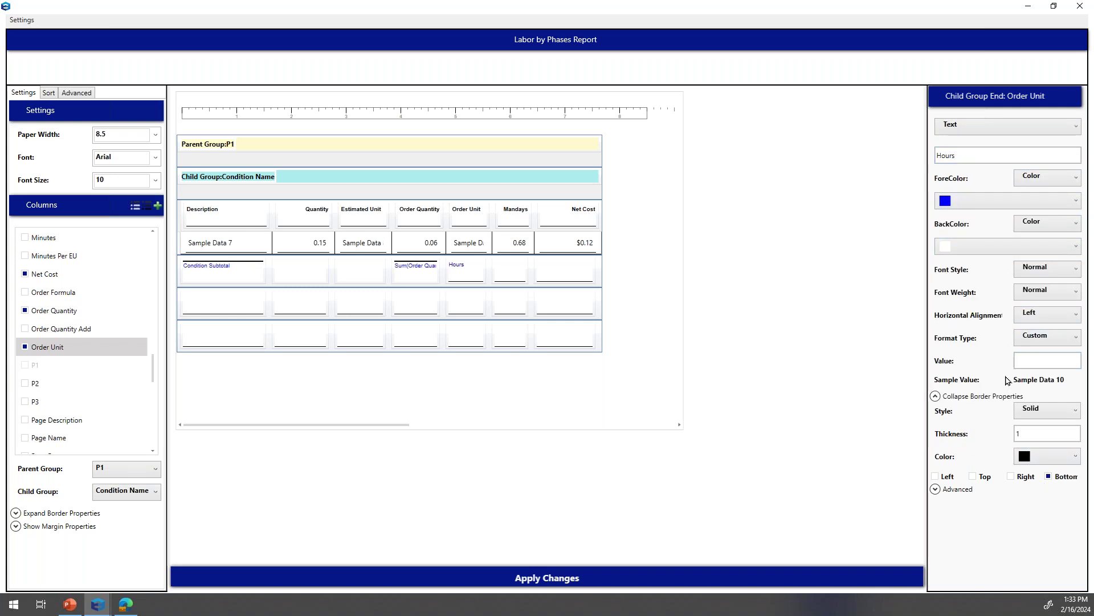
# - Replace the bottom border of the "Hours" cell with a top border of thickness 2
pyautogui.click(1049, 476)
pyautogui.click(973, 476)
pyautogui.click(1034, 439)
pyautogui.write('2')
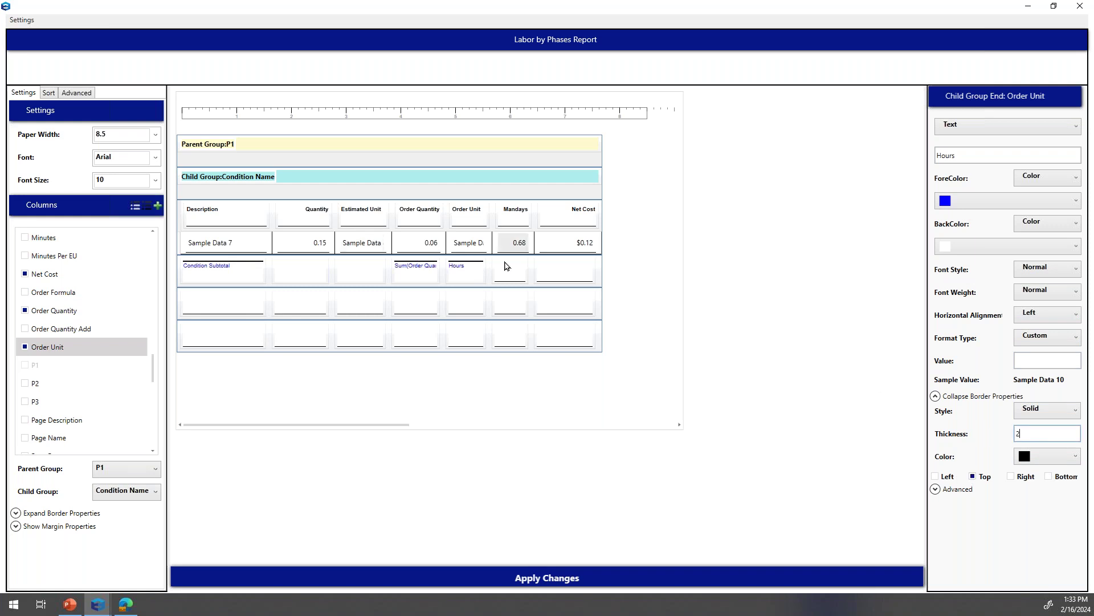
# - Replace the bottom border of the child group footer's Mandays cell with a top border of thickness 2
pyautogui.click(506, 277)
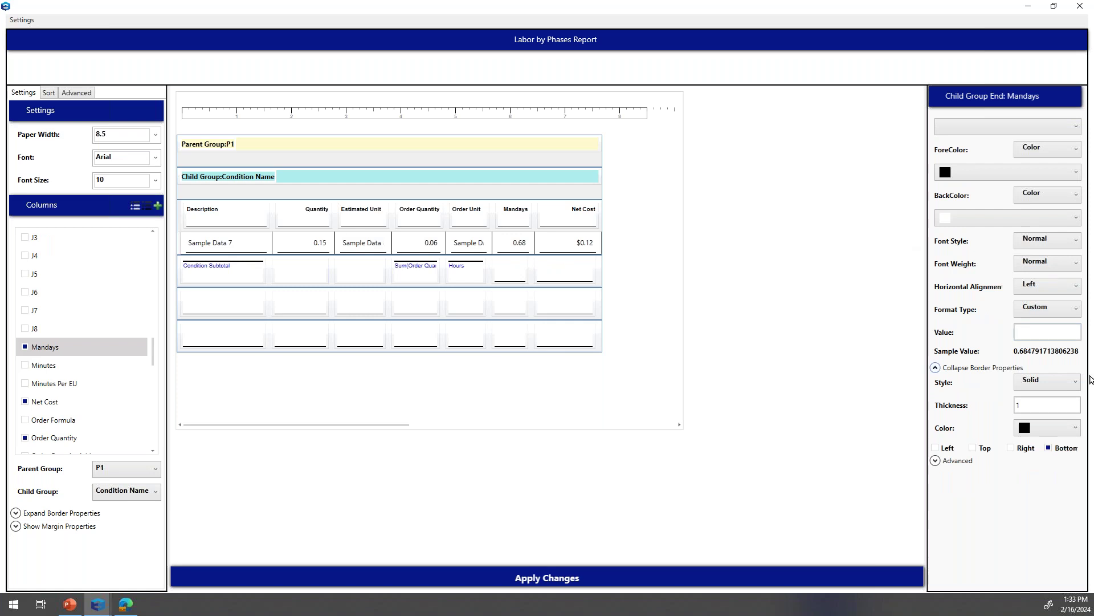
pyautogui.click(1049, 448)
pyautogui.click(973, 448)
pyautogui.doubleClick(1038, 410)
# - Set the Mandays cell of the child group footer to a Sum aggregate and color it blue
pyautogui.click(982, 130)
pyautogui.click(991, 161)
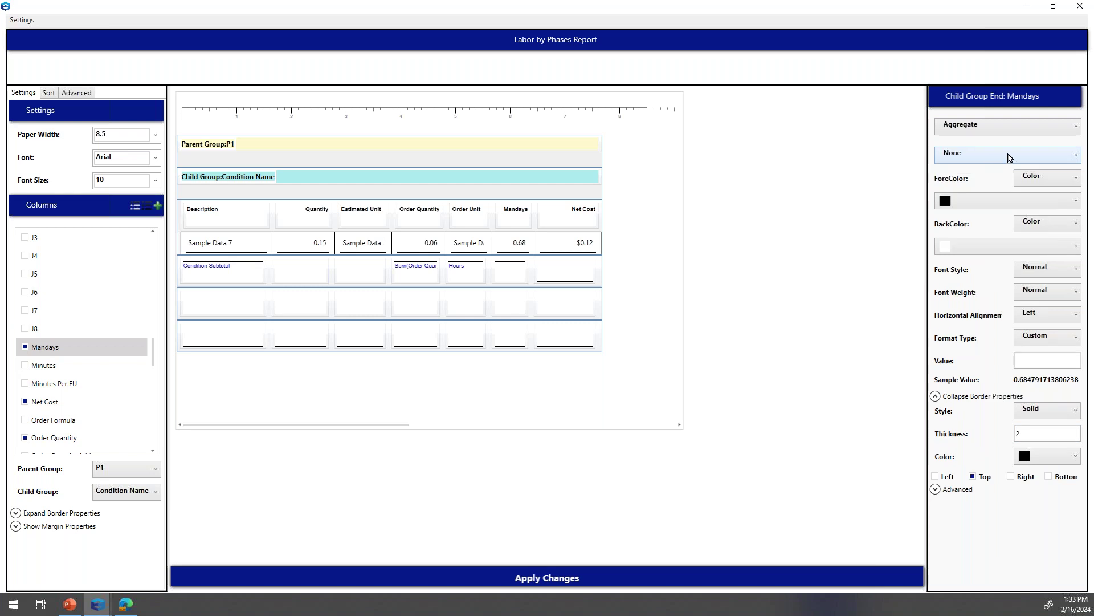
pyautogui.click(1009, 157)
pyautogui.click(969, 208)
pyautogui.click(992, 203)
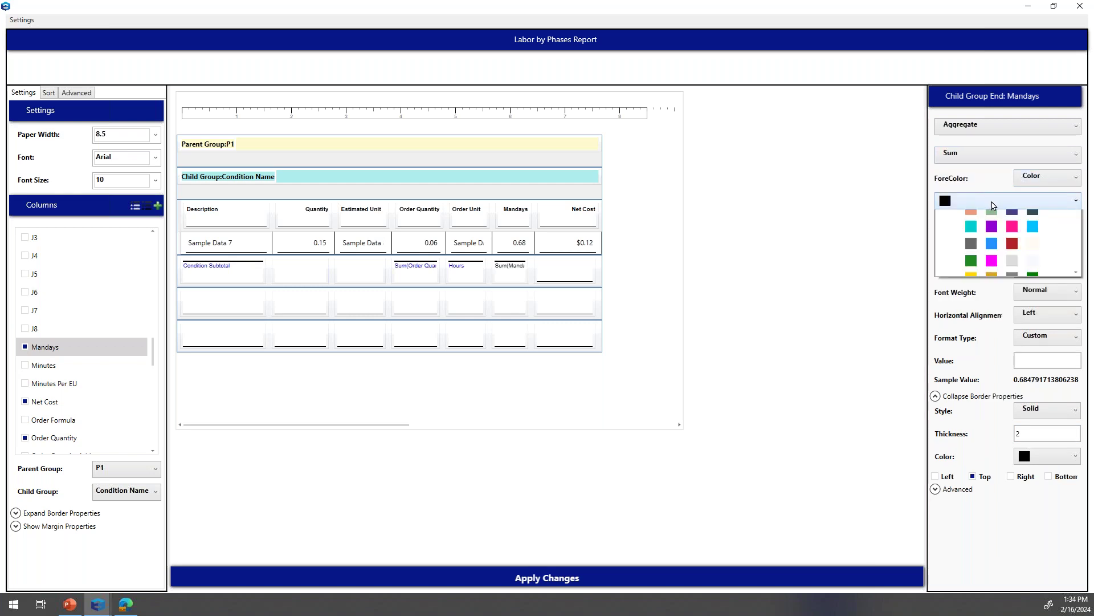
pyautogui.click(994, 267)
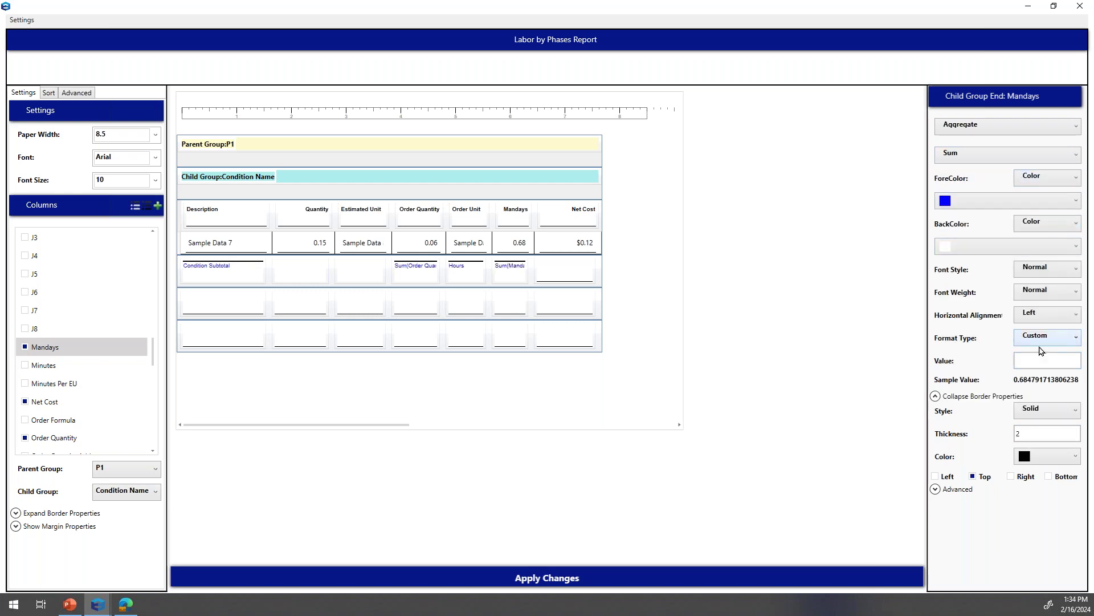
# - Align the Mandays condition subtotal to the right and give it the custom format n2
pyautogui.click(1051, 316)
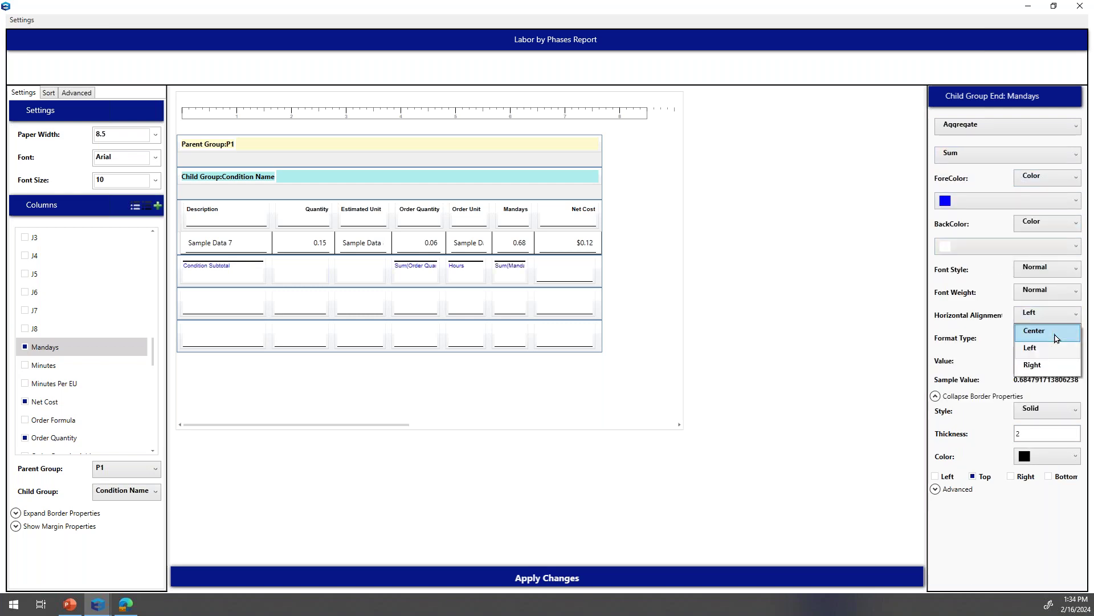
pyautogui.click(1046, 362)
pyautogui.click(1050, 364)
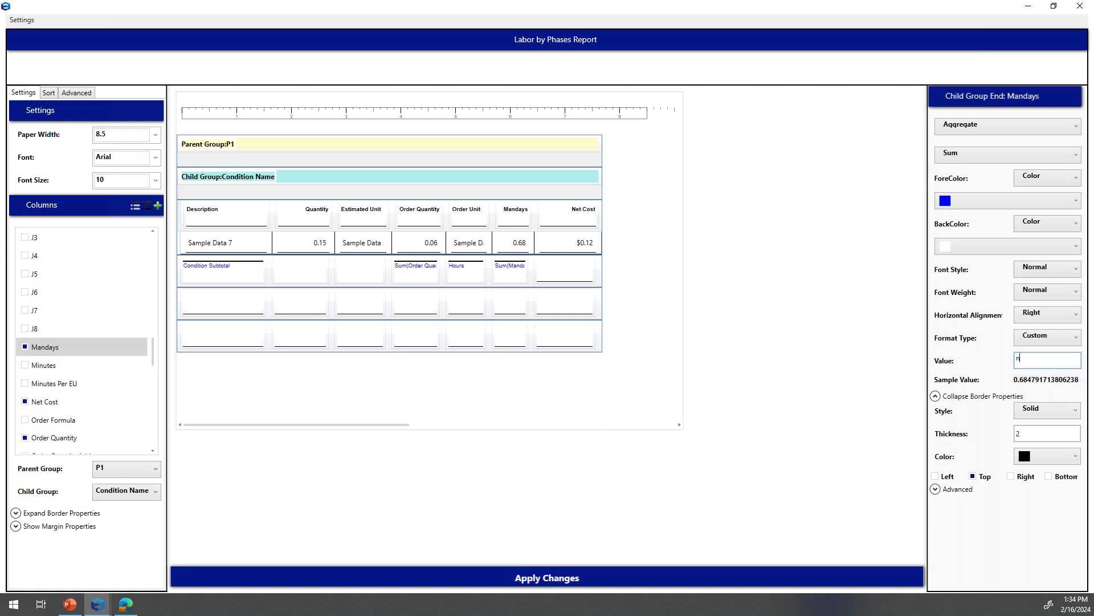
pyautogui.press('Tab')
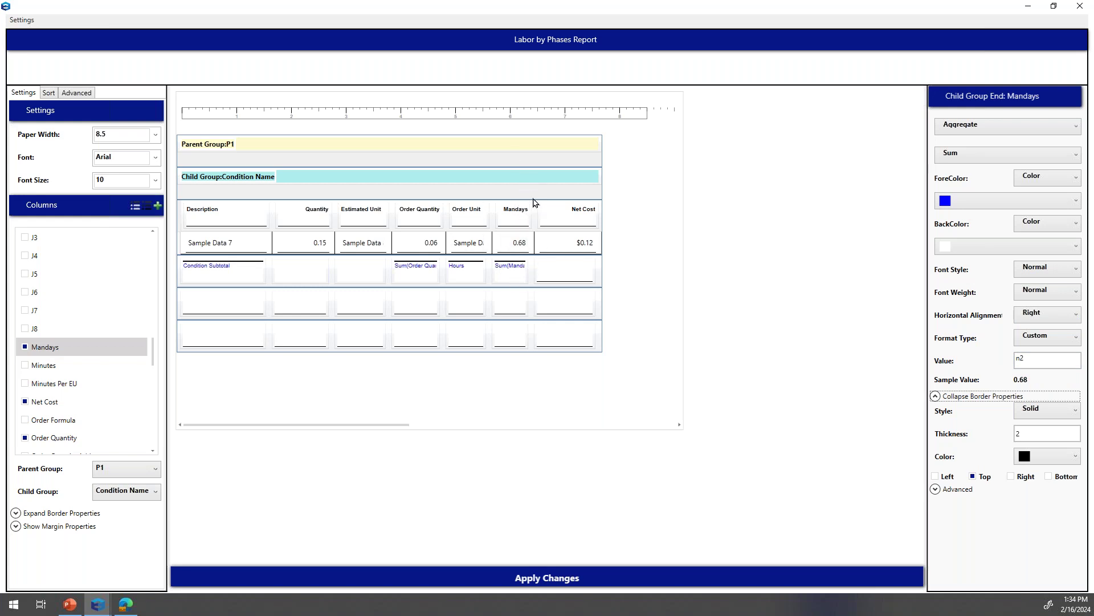
# - Remove the bottom border from the Net Cost cell of the child group footer
pyautogui.click(551, 274)
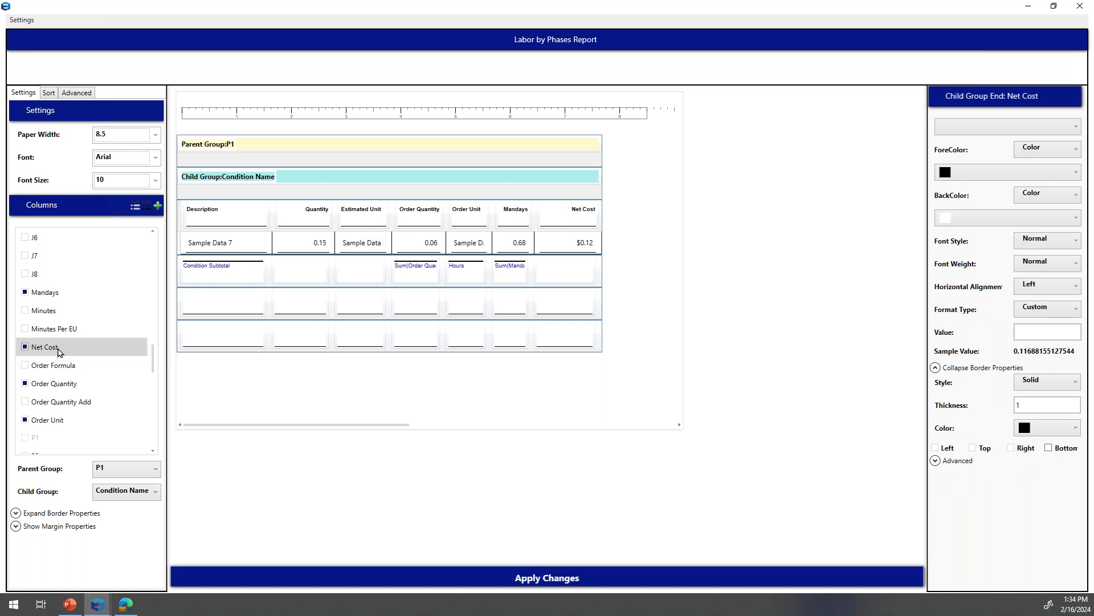
# - Add a new custom column to the report and place it between Mandays and Net Cost
pyautogui.scroll(3, 56, 344)
pyautogui.scroll(12, 56, 344)
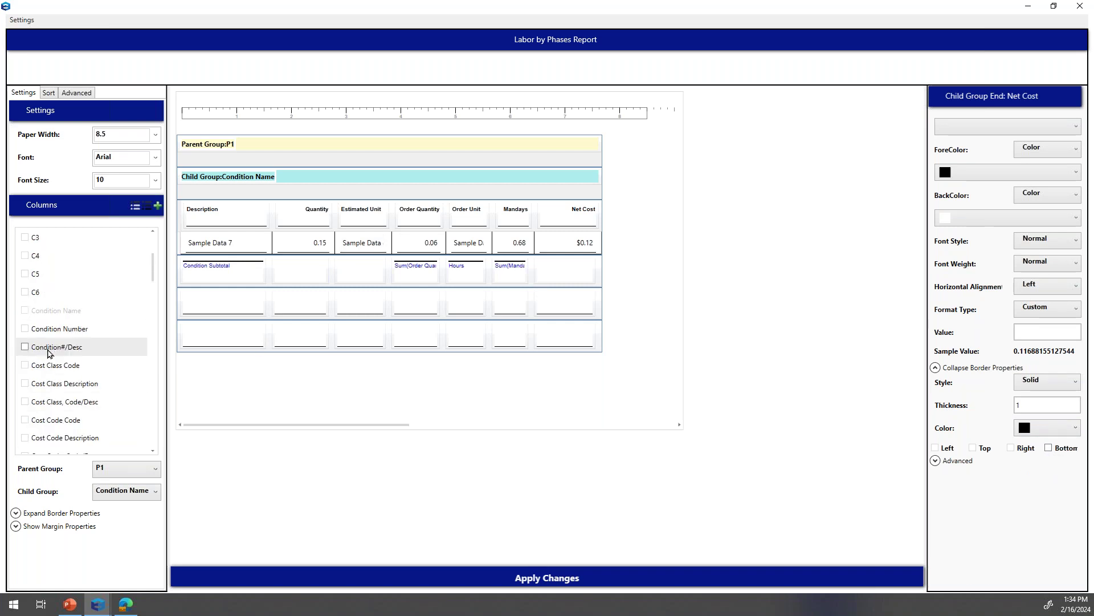
pyautogui.scroll(-8, 49, 354)
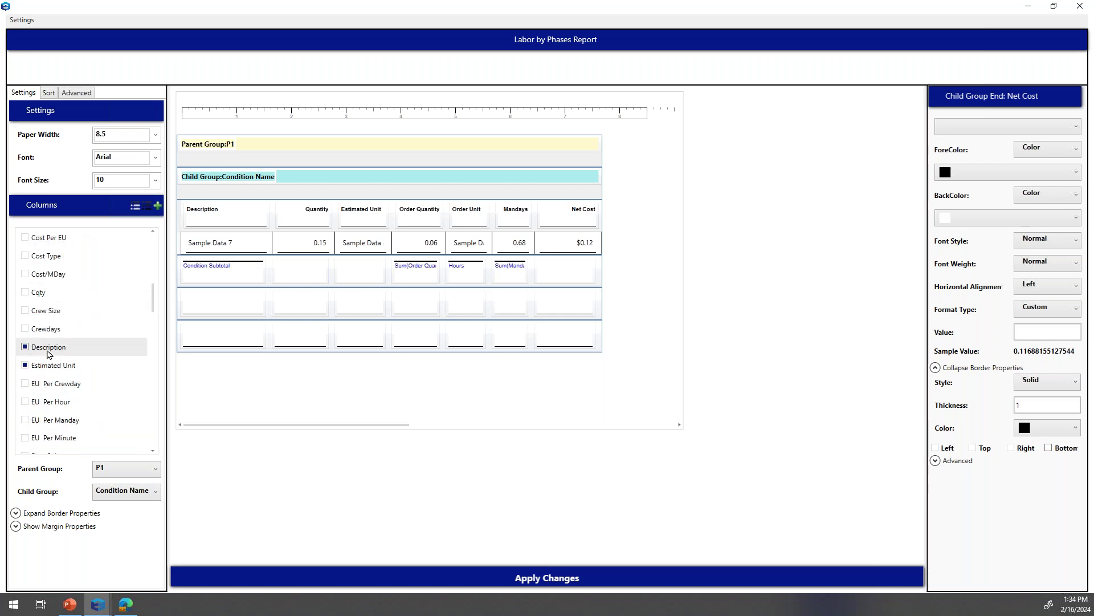
pyautogui.scroll(-10, 48, 352)
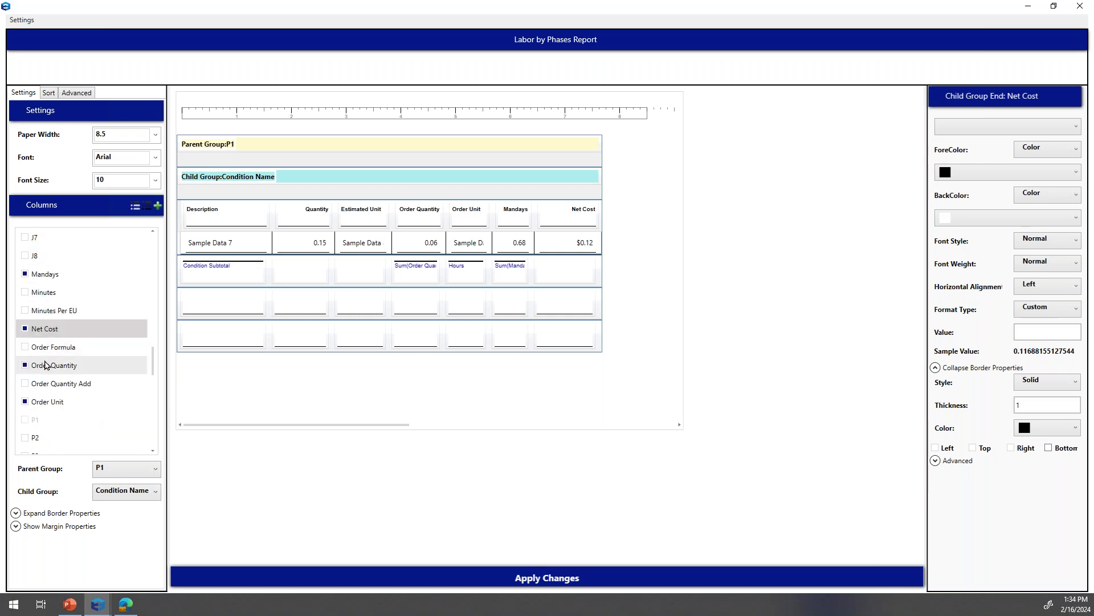
pyautogui.scroll(3, 46, 365)
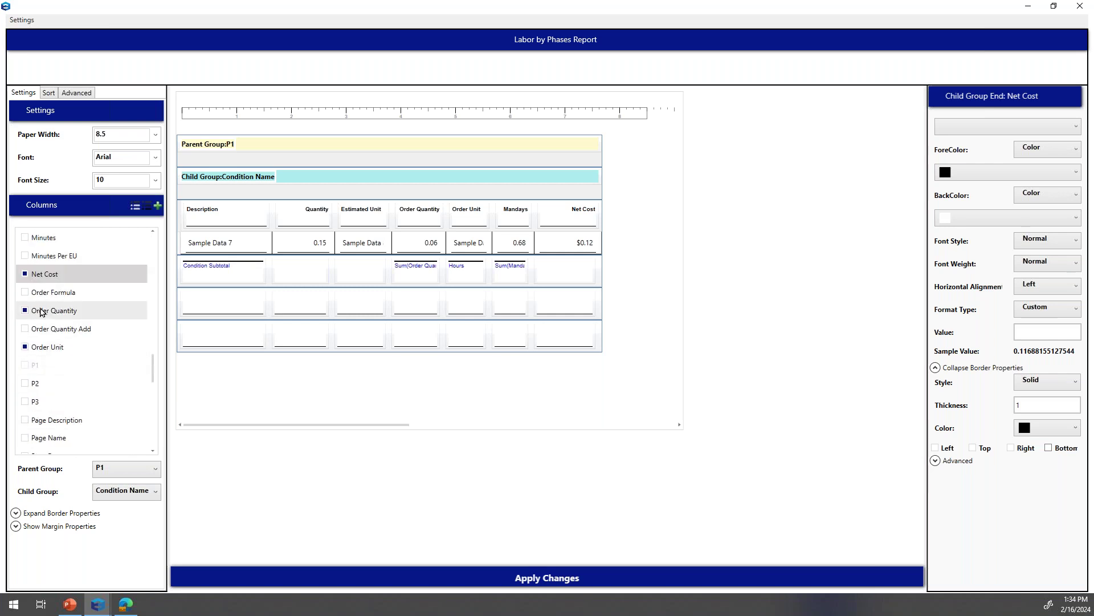
pyautogui.scroll(1, 39, 319)
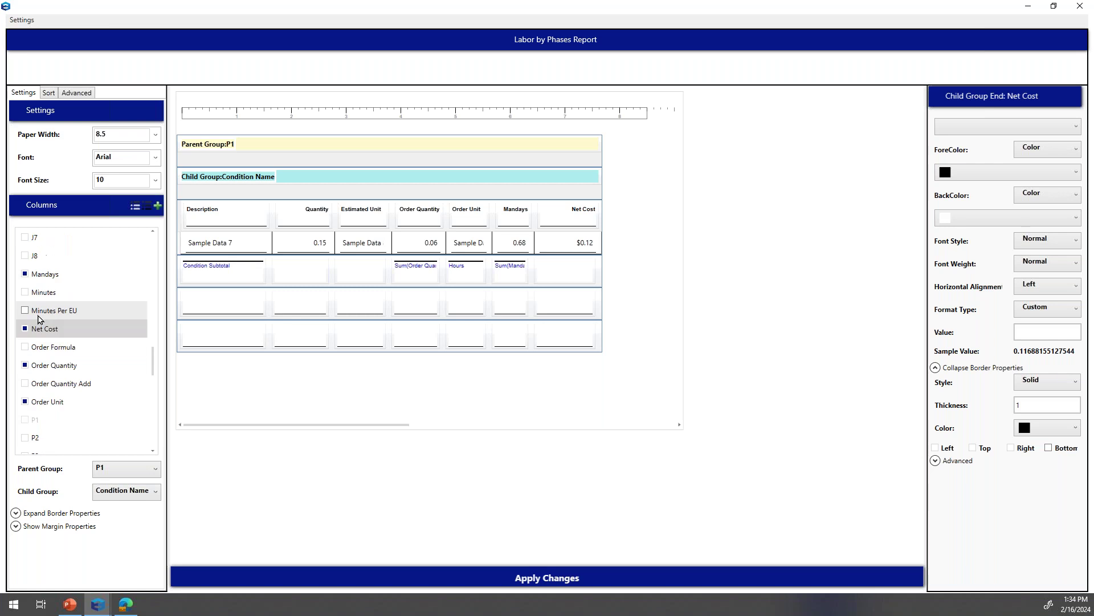
pyautogui.click(157, 206)
pyautogui.moveTo(628, 210); pyautogui.dragTo(563, 215)
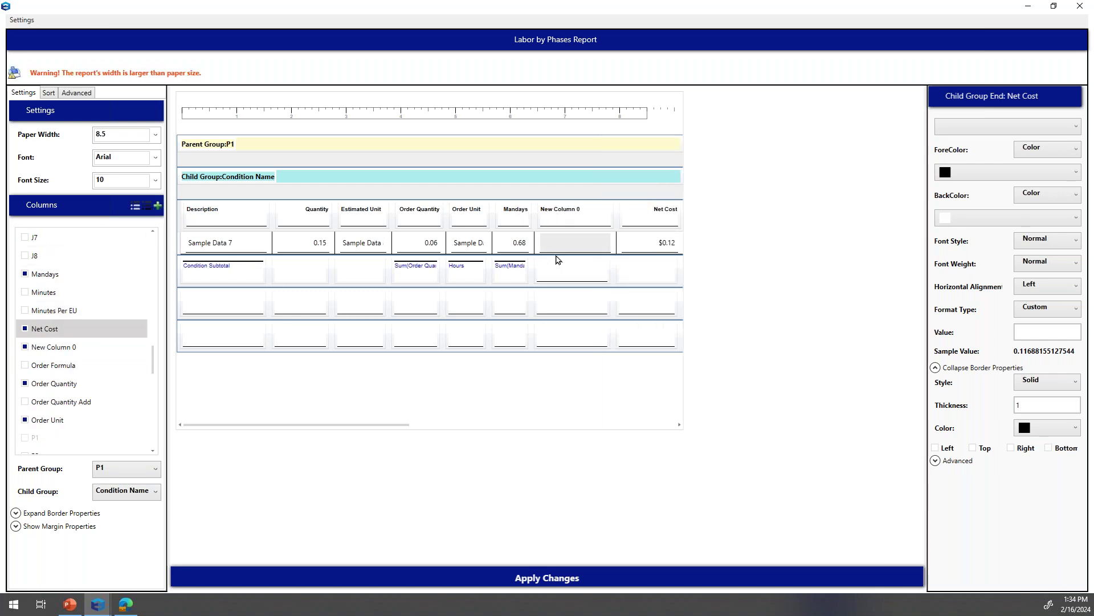
# - Clear the header text of the new column between Mandays and Net Cost
pyautogui.click(568, 216)
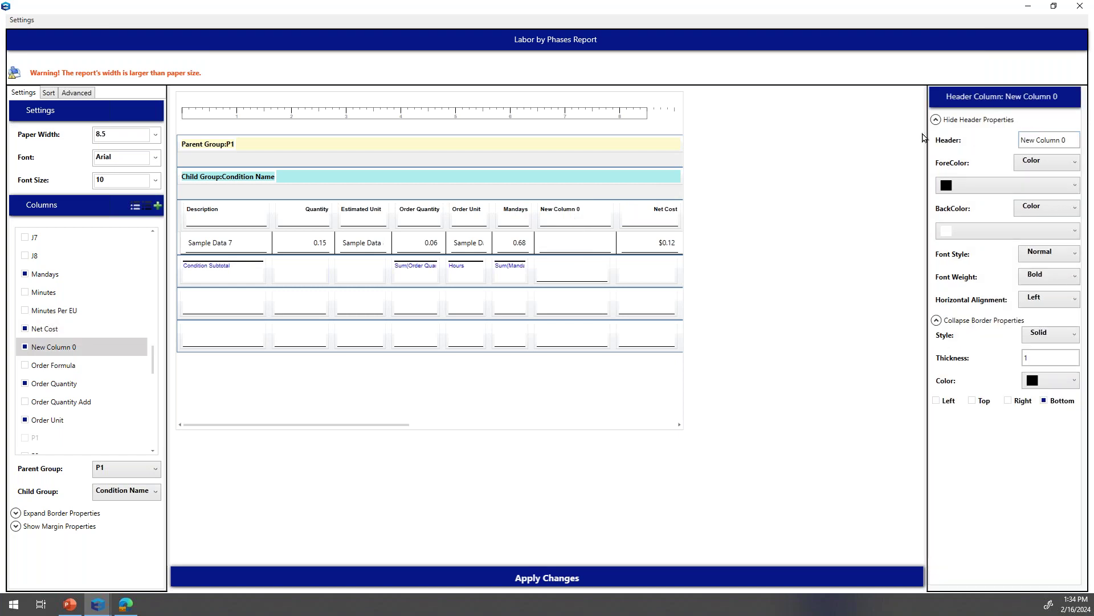
pyautogui.click(1057, 140)
pyautogui.hotkey('ctrl', 'a')
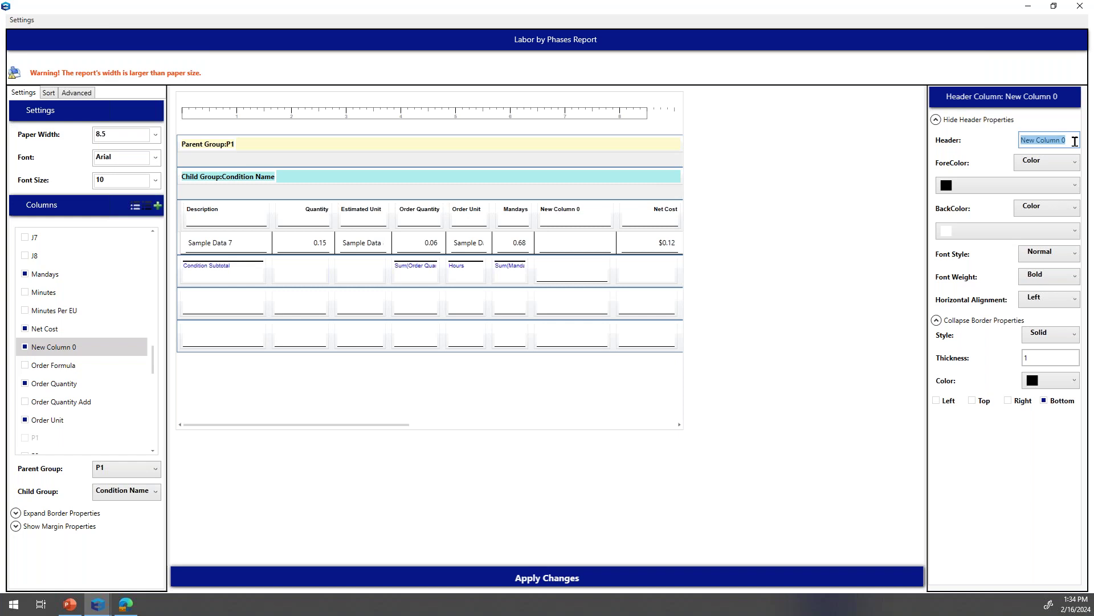
pyautogui.press('BackSpace')
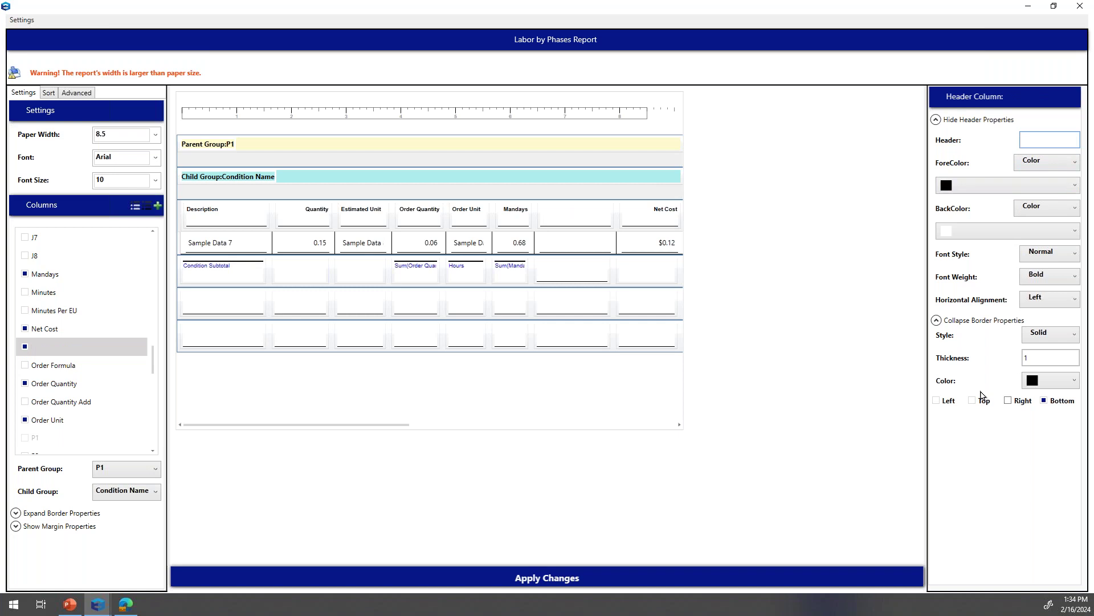
# - Remove the bottom border from every cell of the detail row, from Description through Net Cost, including the untitled column
pyautogui.click(570, 248)
pyautogui.click(518, 242)
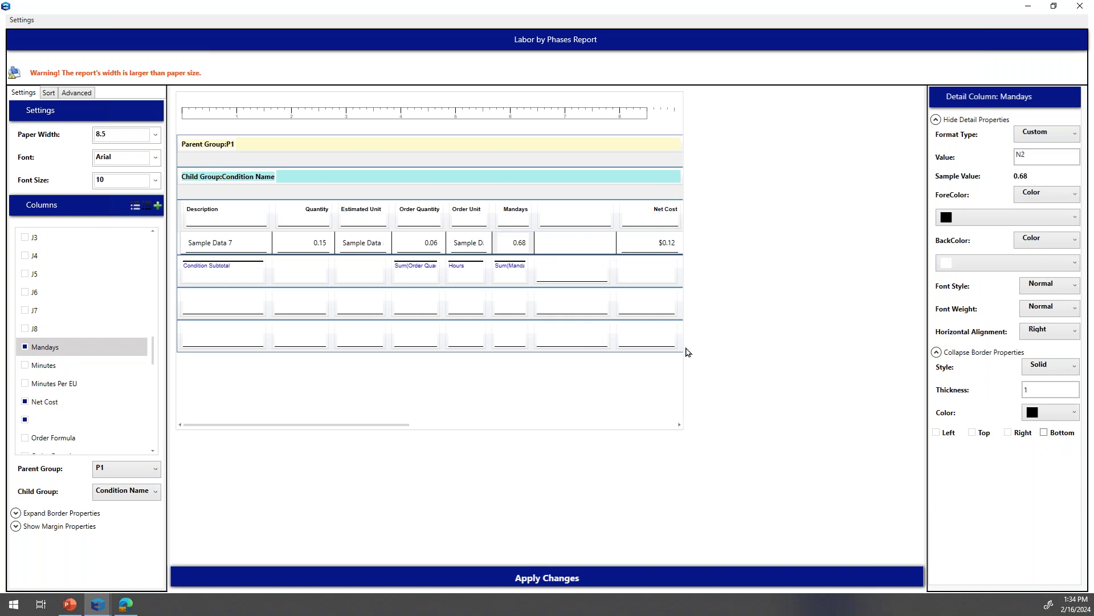
pyautogui.click(469, 243)
pyautogui.click(1044, 433)
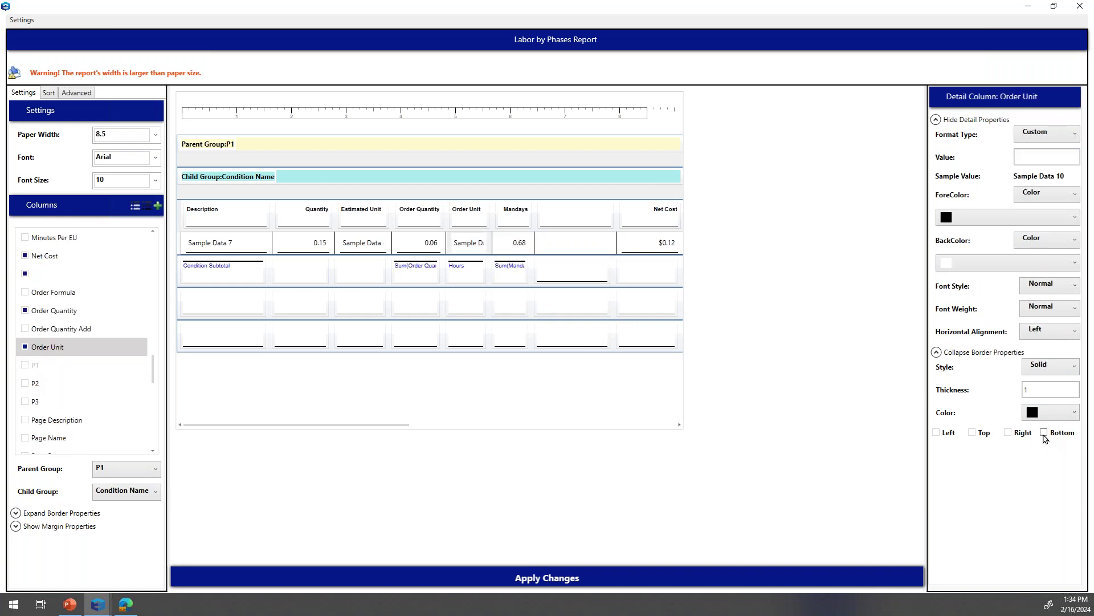
pyautogui.click(429, 251)
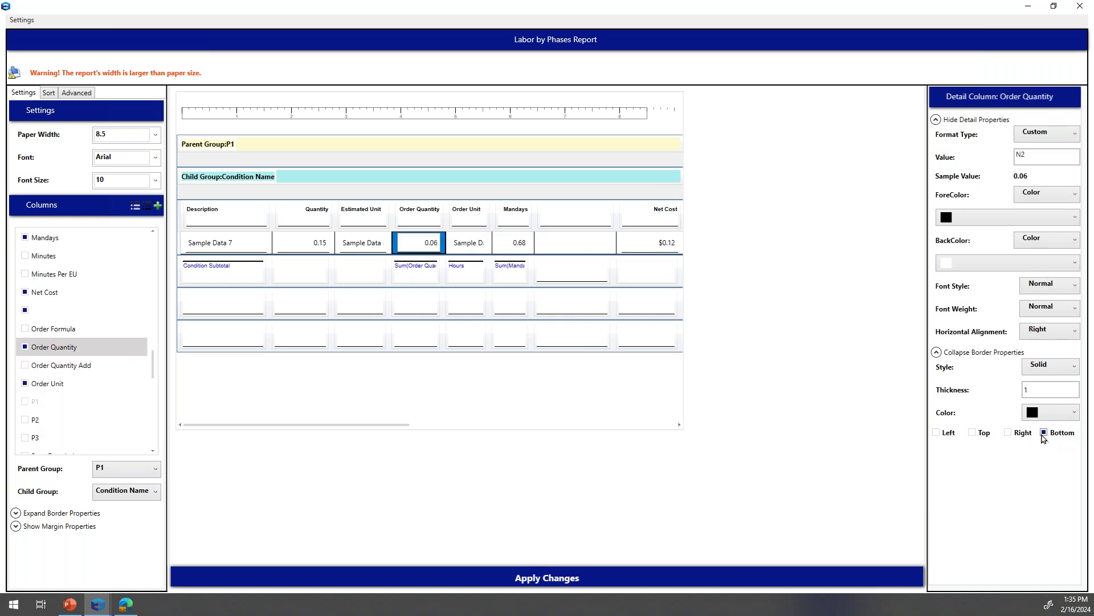
pyautogui.click(1044, 433)
pyautogui.click(352, 252)
pyautogui.click(1044, 433)
pyautogui.click(313, 243)
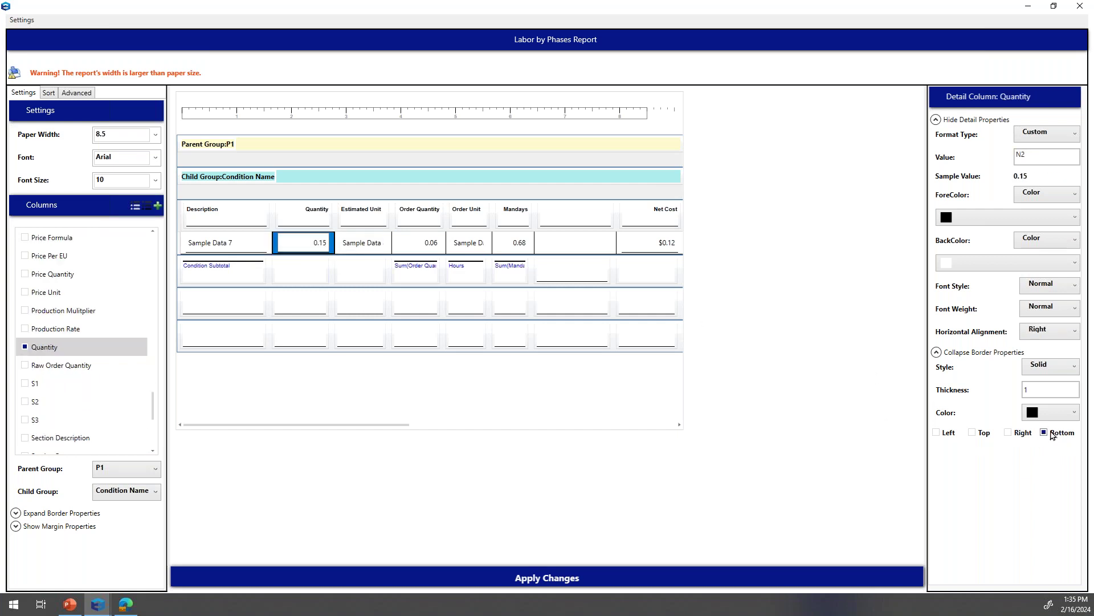
pyautogui.click(1044, 433)
pyautogui.click(234, 251)
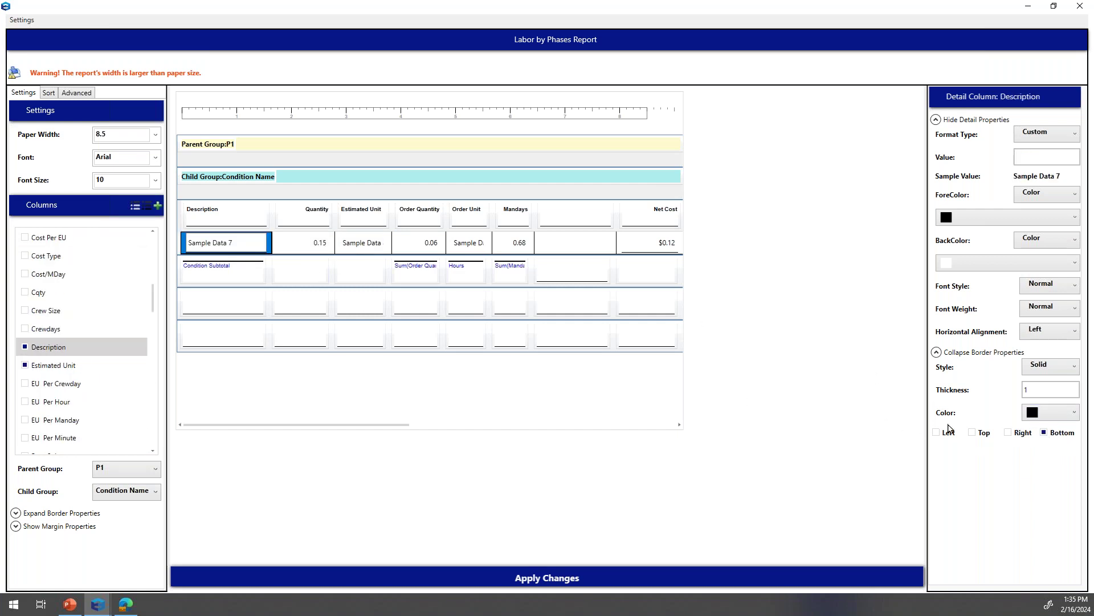
pyautogui.click(1046, 433)
pyautogui.click(655, 254)
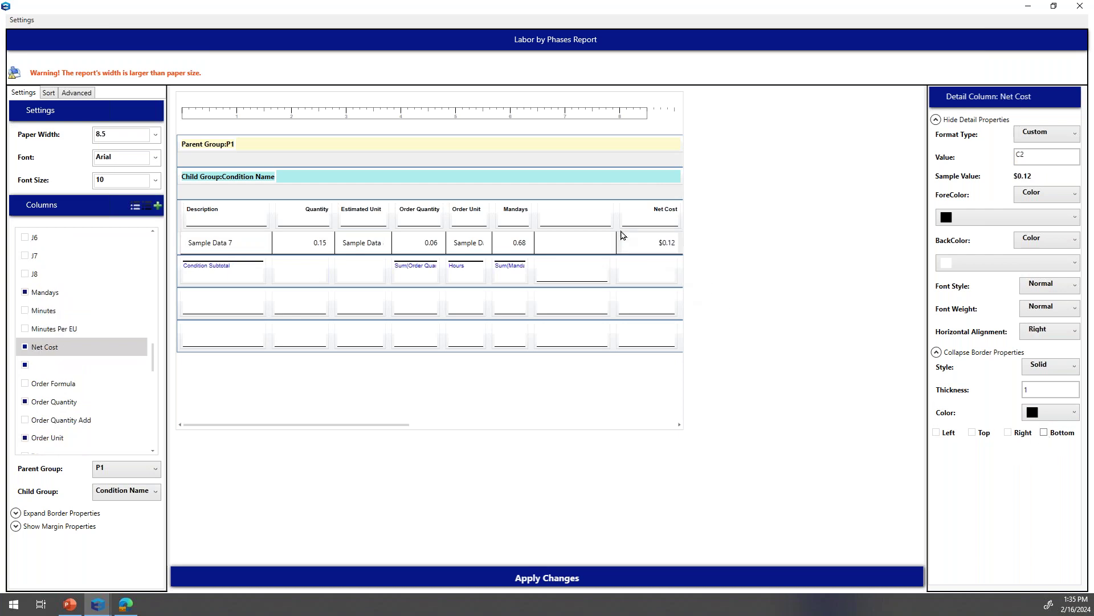
# - Remove the bottom border from the untitled column's child group footer cell and set its content to the text Mandays
pyautogui.click(557, 269)
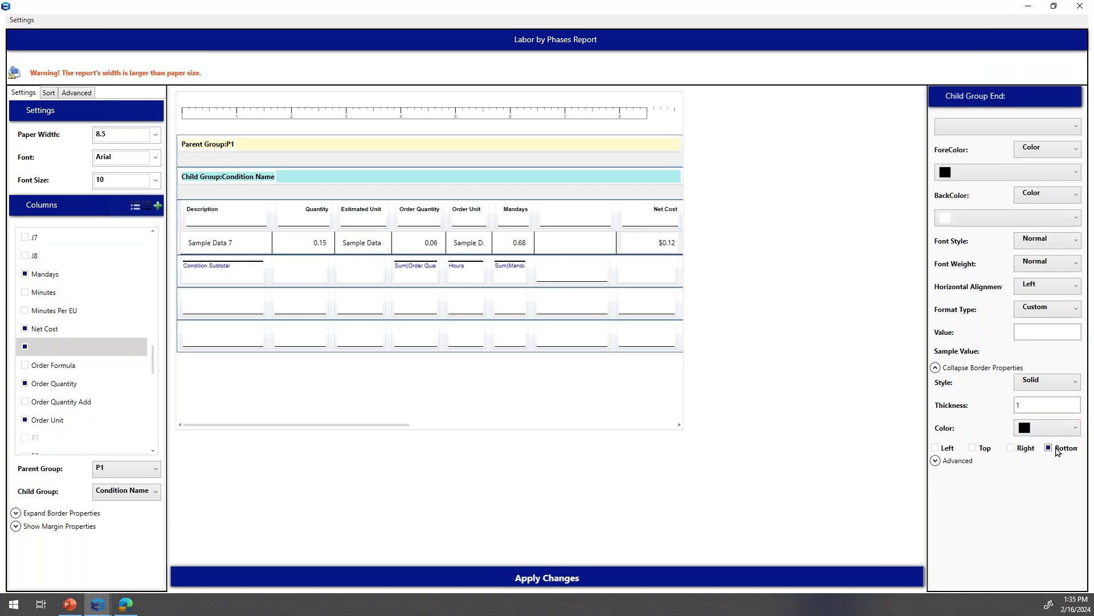
pyautogui.click(1049, 448)
pyautogui.click(994, 126)
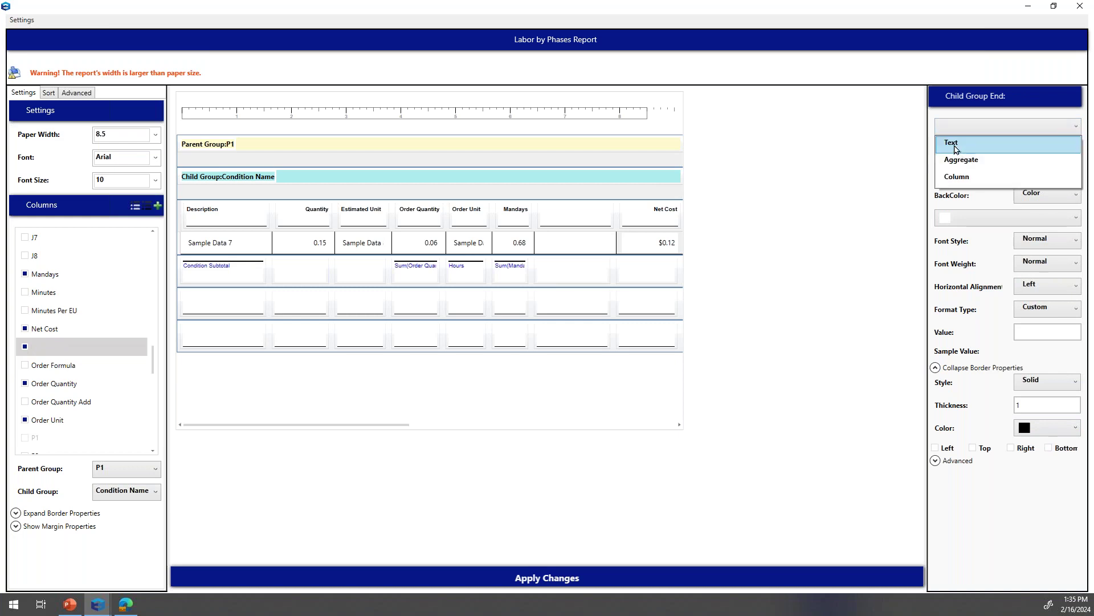
pyautogui.click(969, 145)
pyautogui.click(969, 153)
pyautogui.write('Mandays')
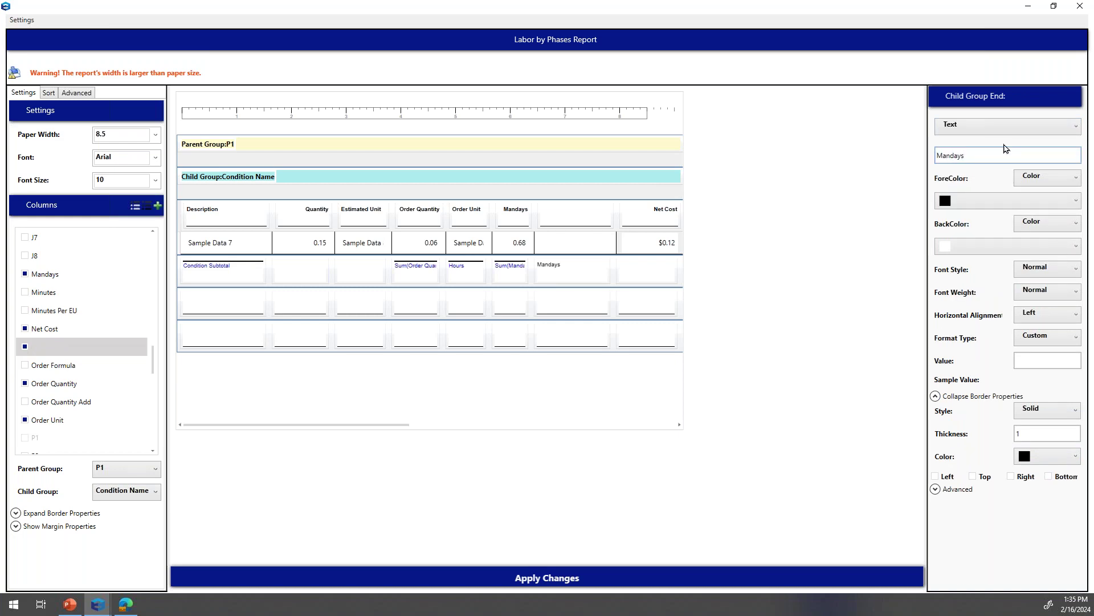
# - Color the Mandays text in the child group footer blue and give its cell a top border of thickness 2
pyautogui.click(998, 207)
pyautogui.click(978, 239)
pyautogui.click(974, 477)
pyautogui.click(1039, 434)
pyautogui.write('2')
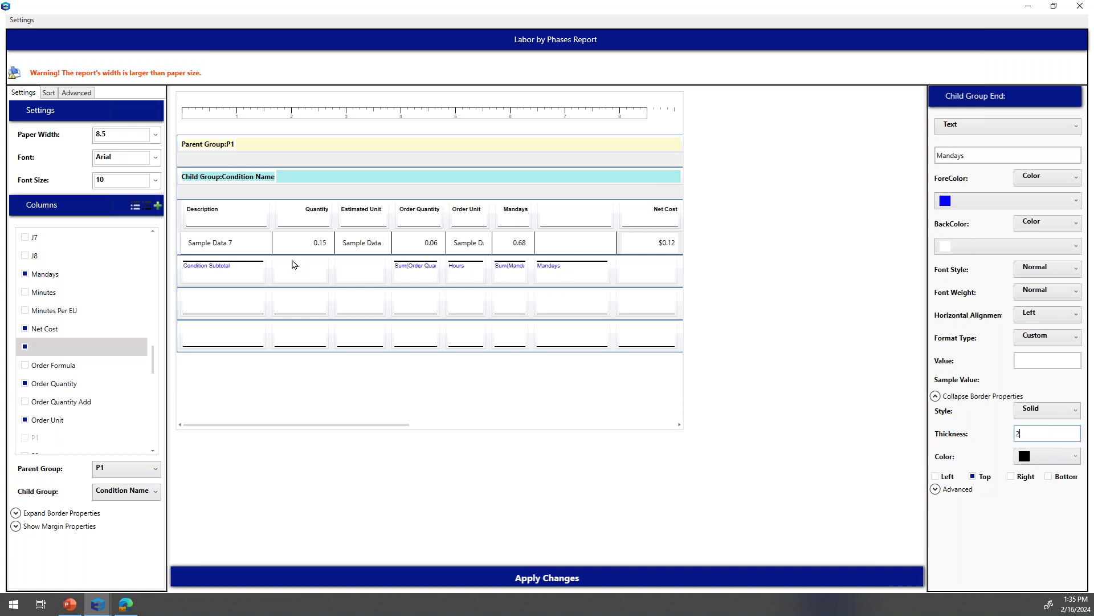
# - Narrow the untitled, Quantity and Net Cost columns to fit the report within the paper width
pyautogui.moveTo(615, 219); pyautogui.dragTo(558, 217)
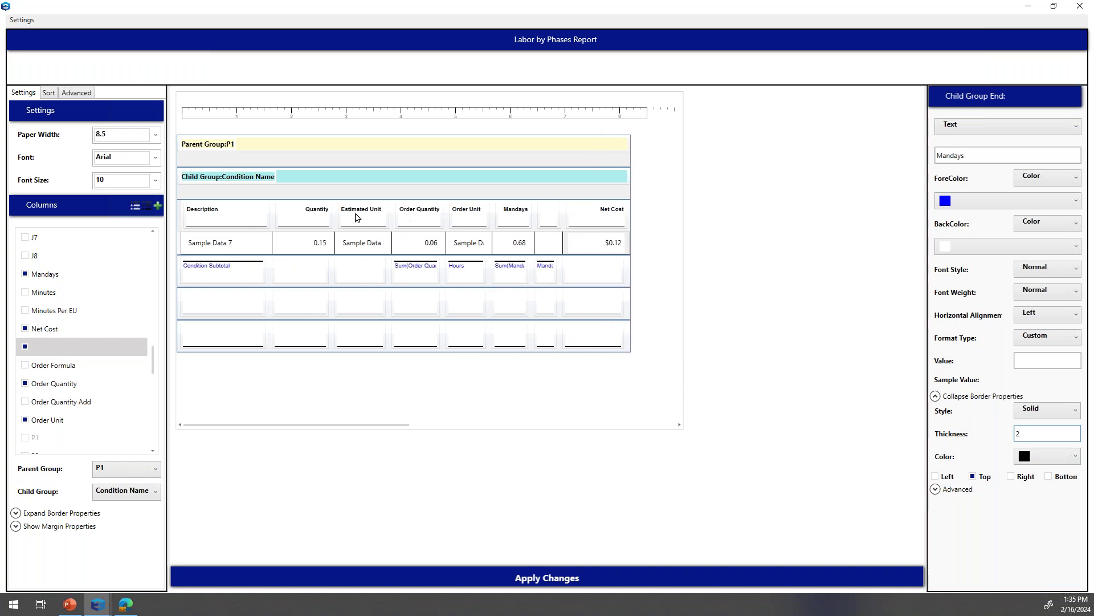
pyautogui.moveTo(339, 212); pyautogui.dragTo(328, 212)
pyautogui.moveTo(618, 216); pyautogui.dragTo(611, 217)
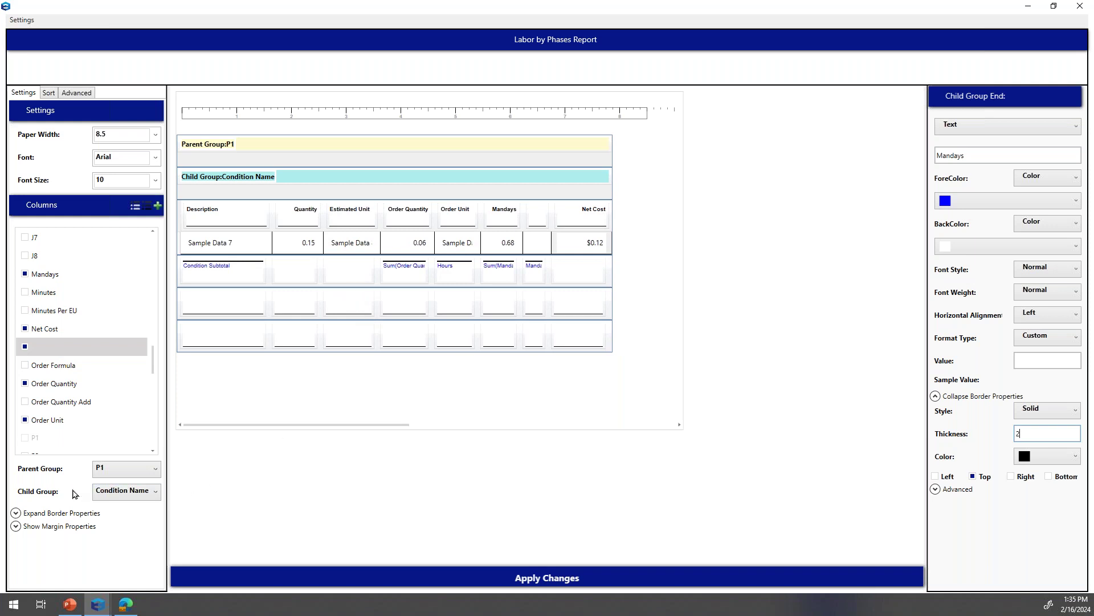
# - Set a fixed row height of 30 for Outer Group Begin and apply the design changes to the report
pyautogui.click(75, 93)
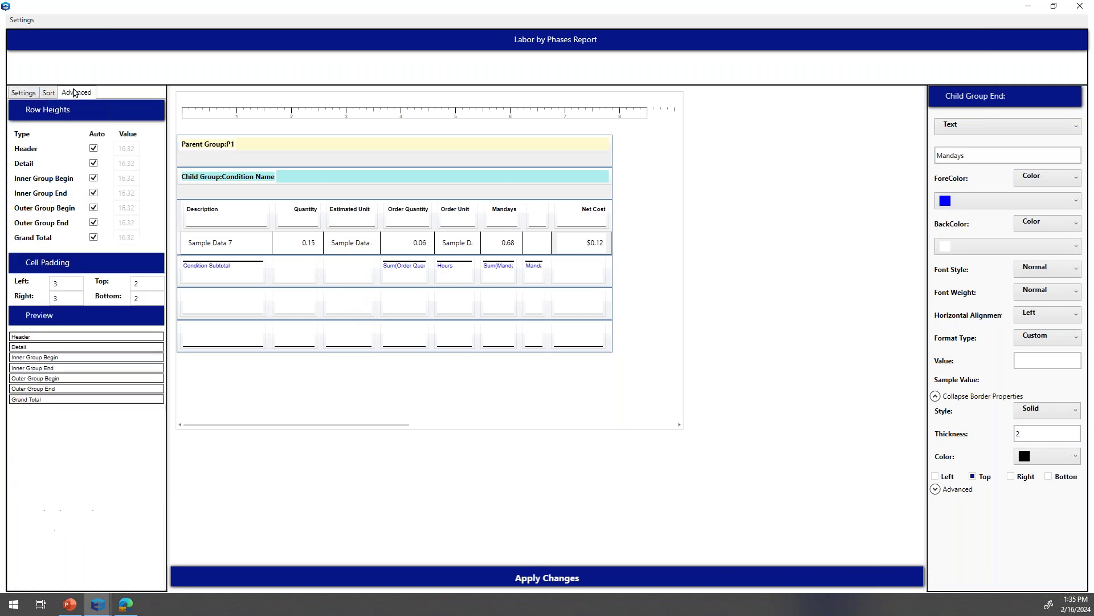
pyautogui.click(94, 208)
pyautogui.moveTo(118, 209); pyautogui.dragTo(171, 217)
pyautogui.write('30')
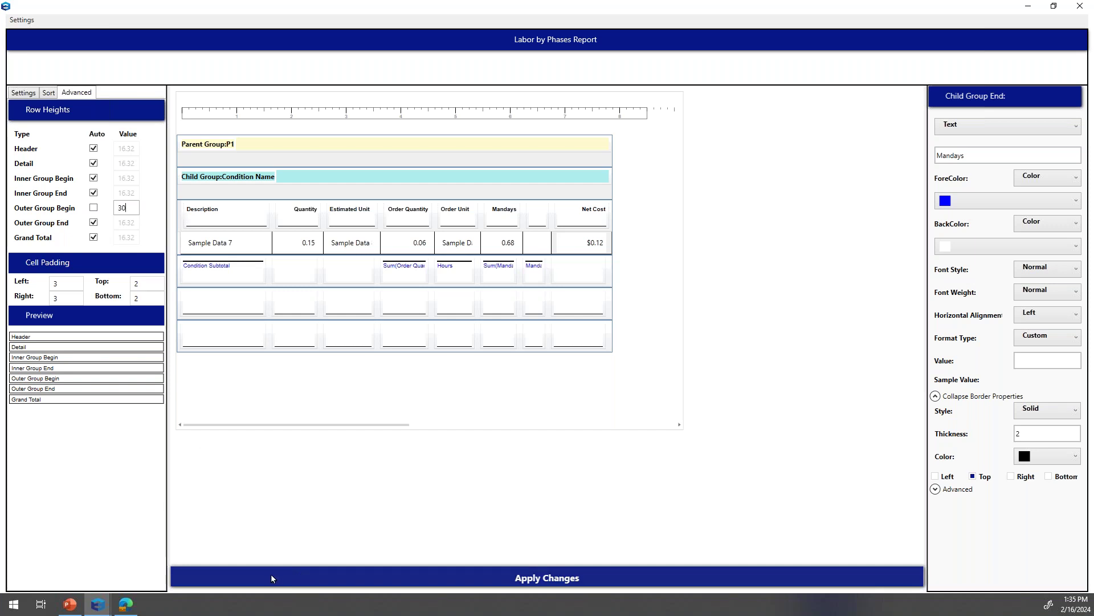
pyautogui.click(303, 575)
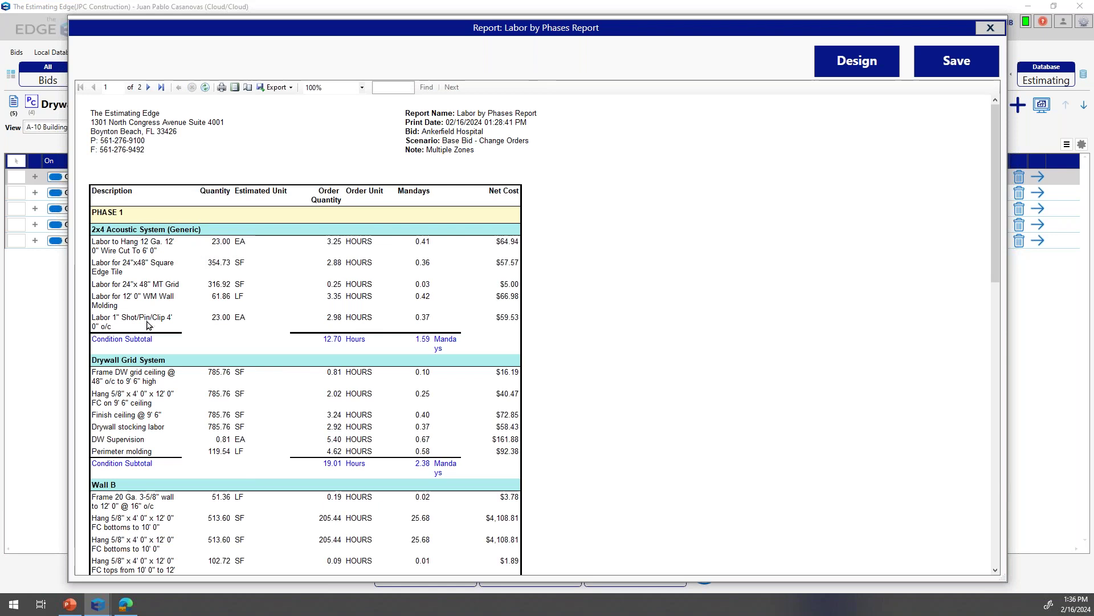
# - Review the condition subtotals in the report preview and compare the layout with the sample Report.pdf
pyautogui.scroll(-3, 269, 353)
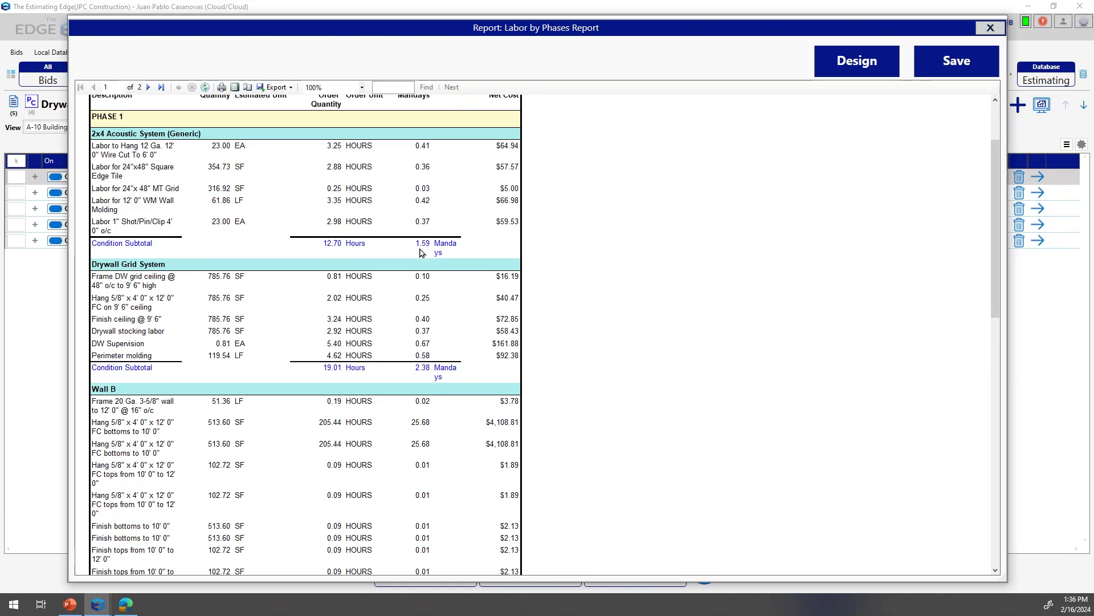
pyautogui.scroll(3, 433, 246)
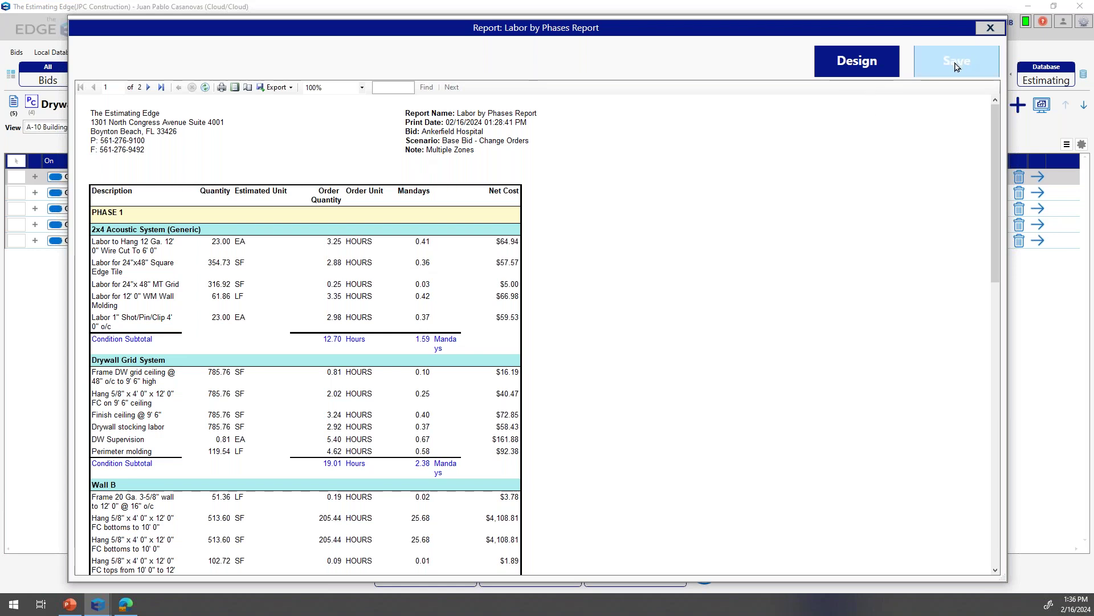
pyautogui.moveTo(1, 75); pyautogui.dragTo(488, 99)
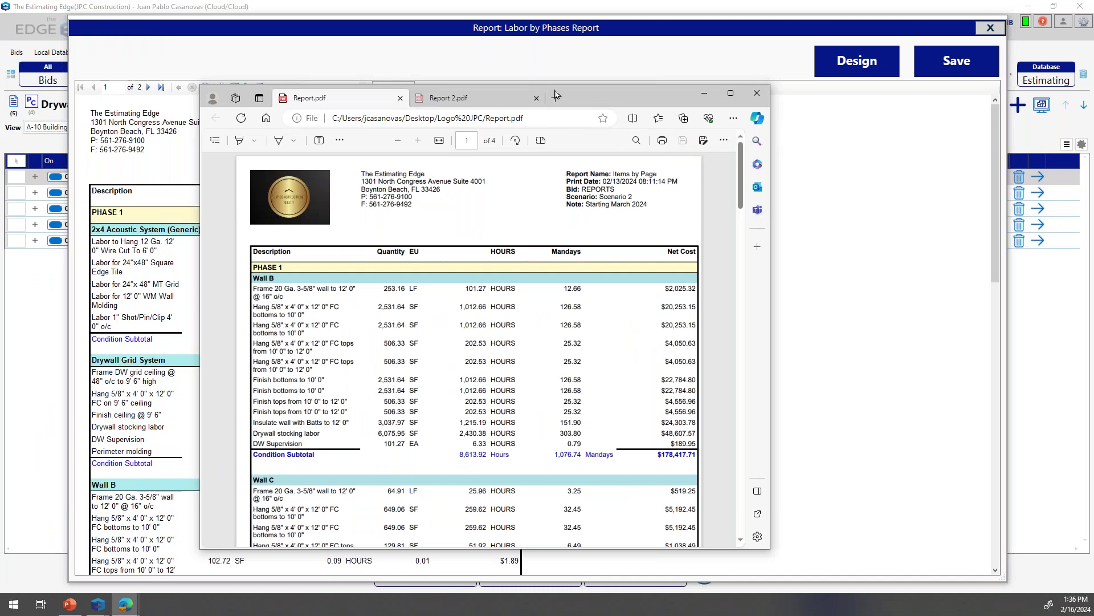
pyautogui.click(704, 93)
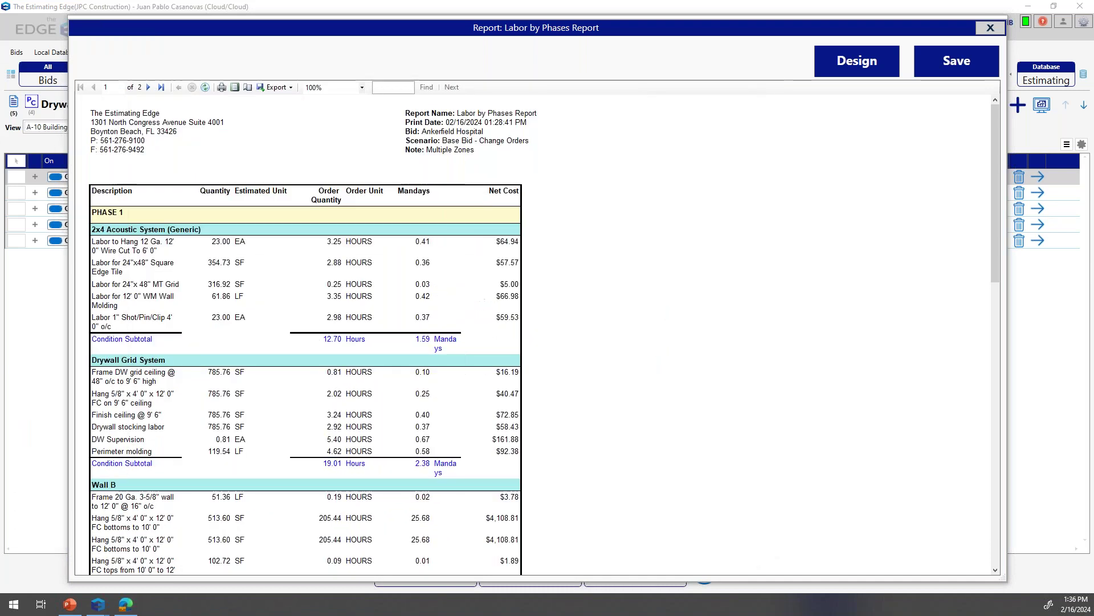
# - Save the Labor by Phases Report with its new design and close the reports list
pyautogui.click(951, 68)
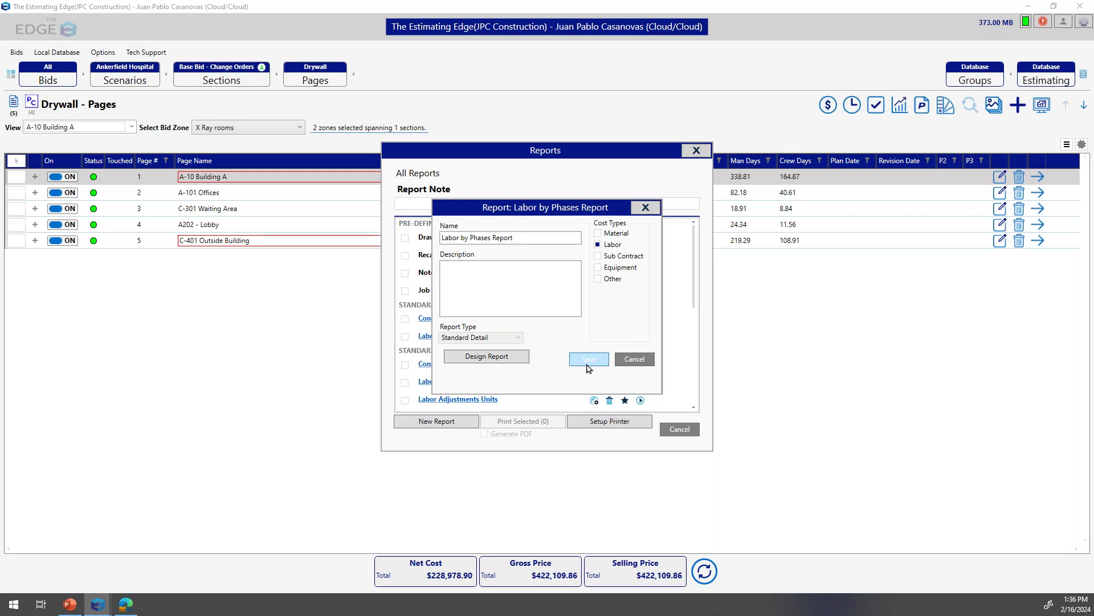
pyautogui.click(588, 364)
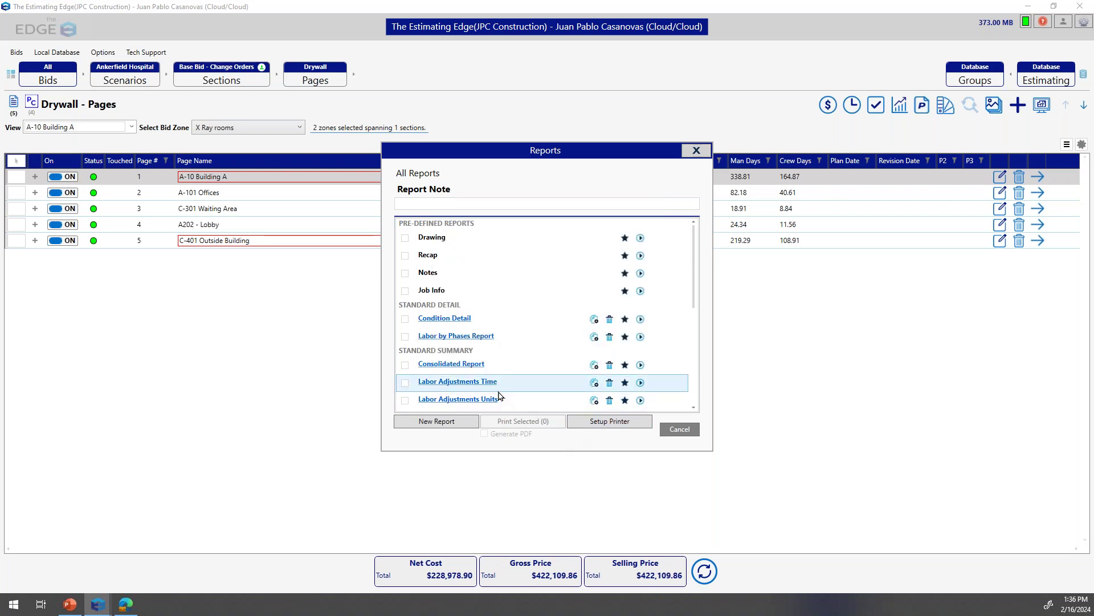
pyautogui.scroll(-2, 499, 396)
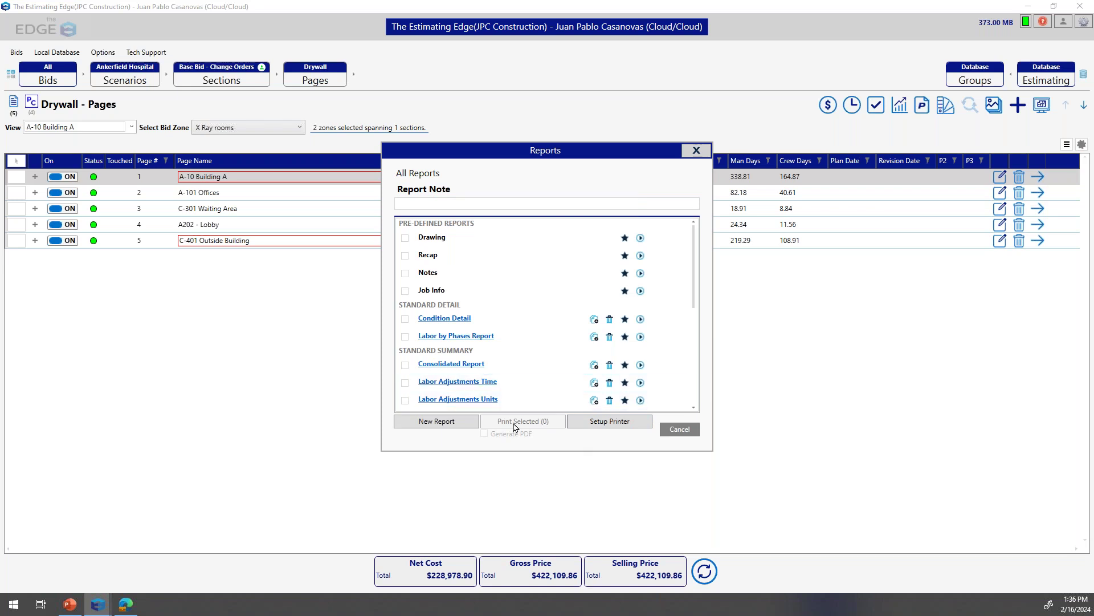
pyautogui.click(696, 150)
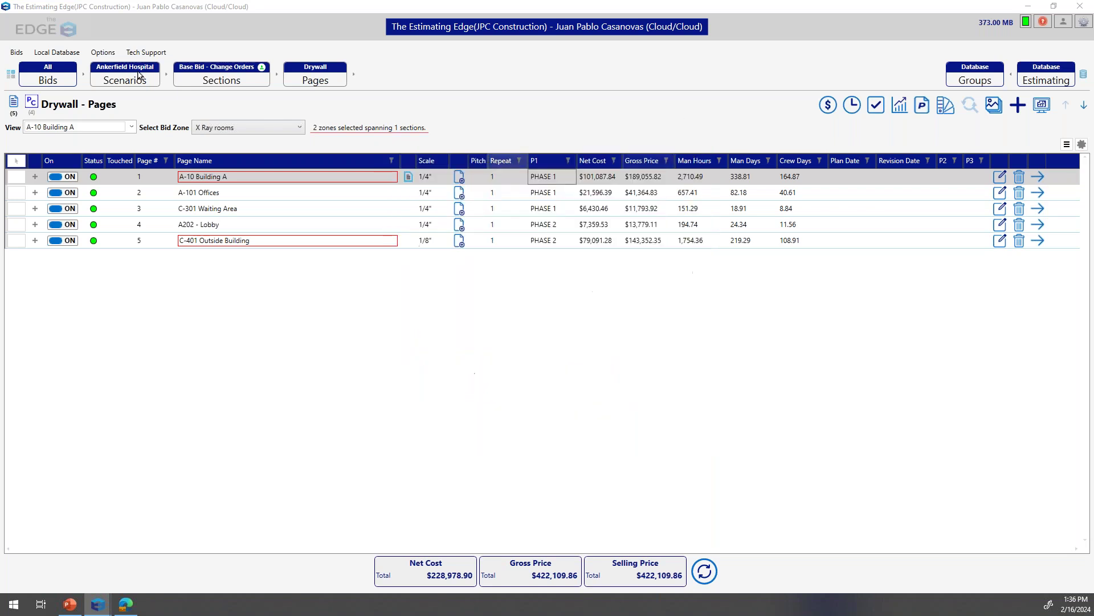
# - Open the Company Info preferences, check how a company logo is loaded, and close the preferences
pyautogui.click(108, 53)
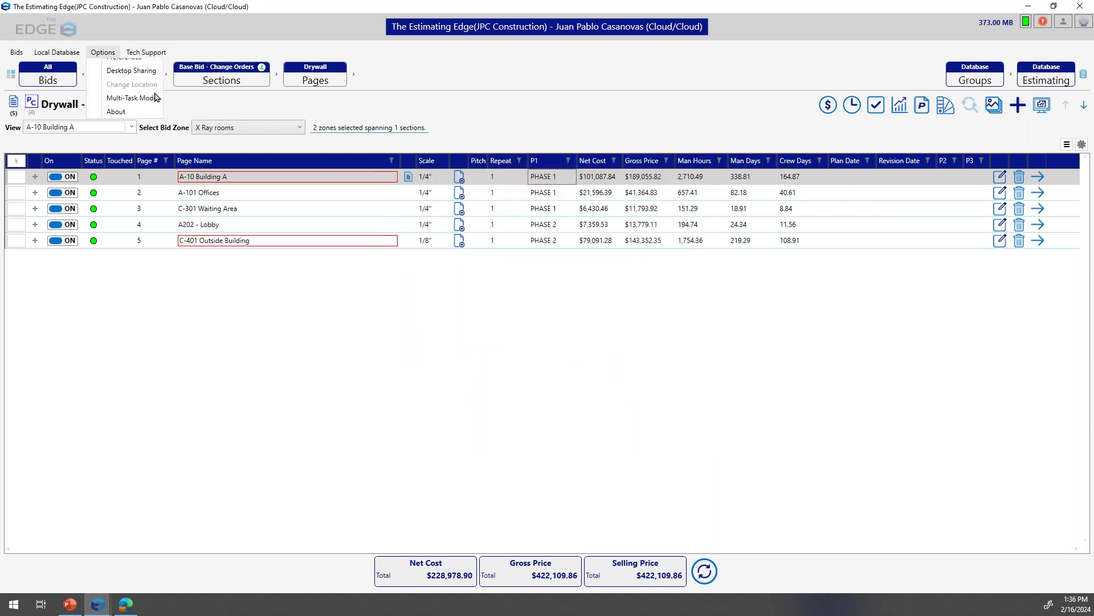
pyautogui.click(126, 67)
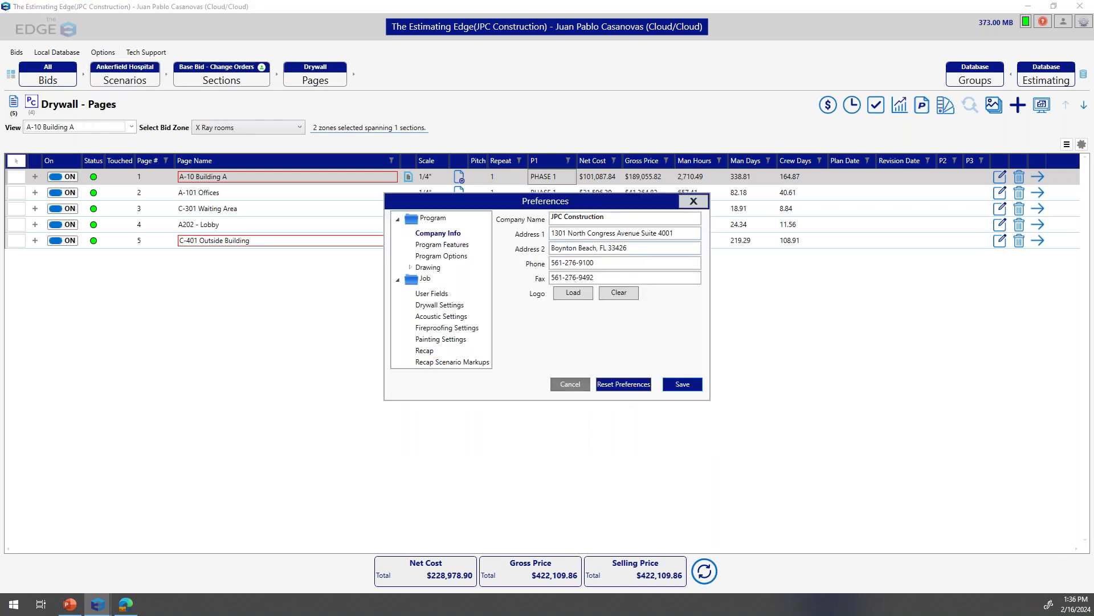
pyautogui.click(579, 293)
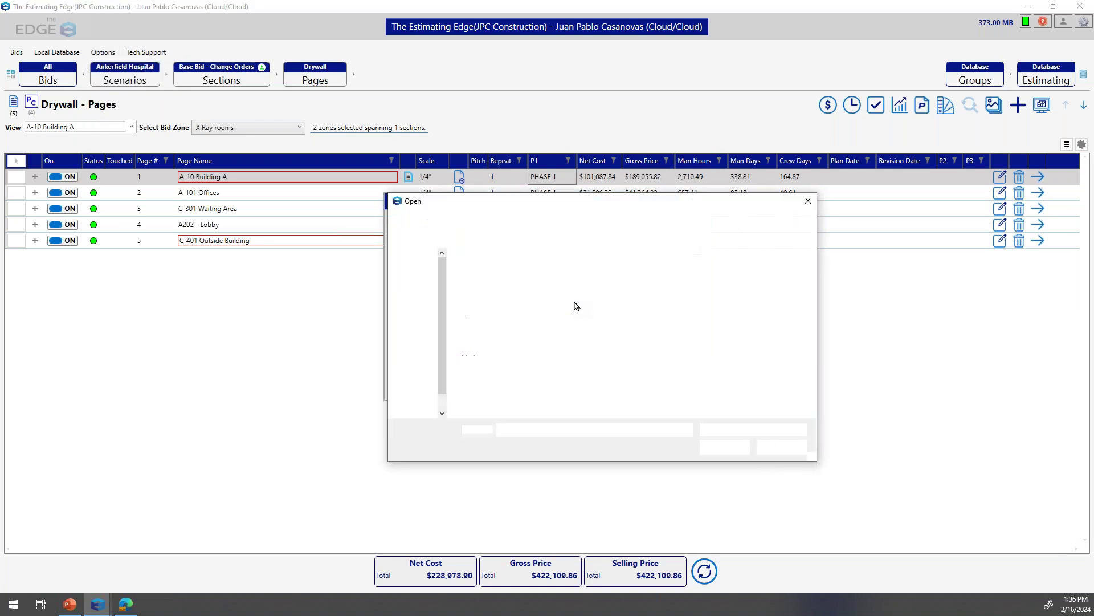
pyautogui.click(725, 446)
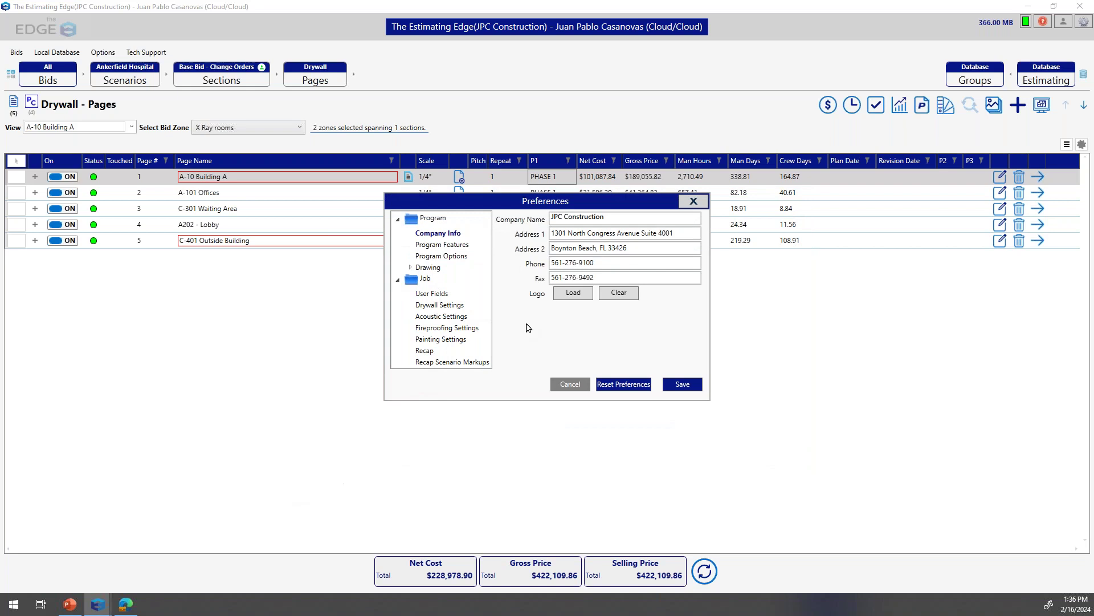
pyautogui.click(678, 395)
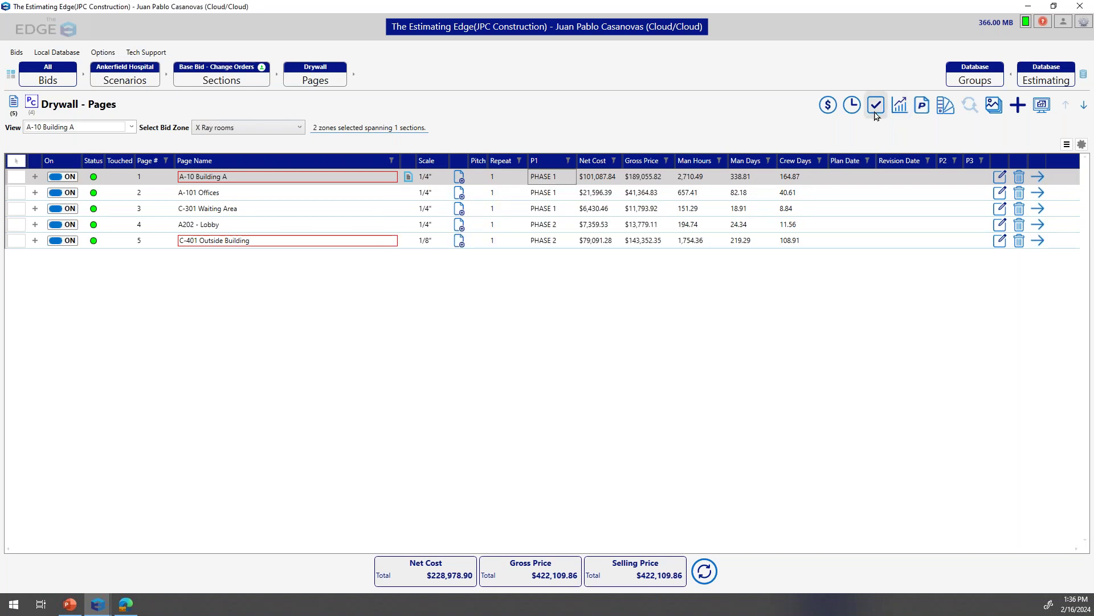
# - Open the list of all reports for the Drywall pages and look through the available reports
pyautogui.click(893, 108)
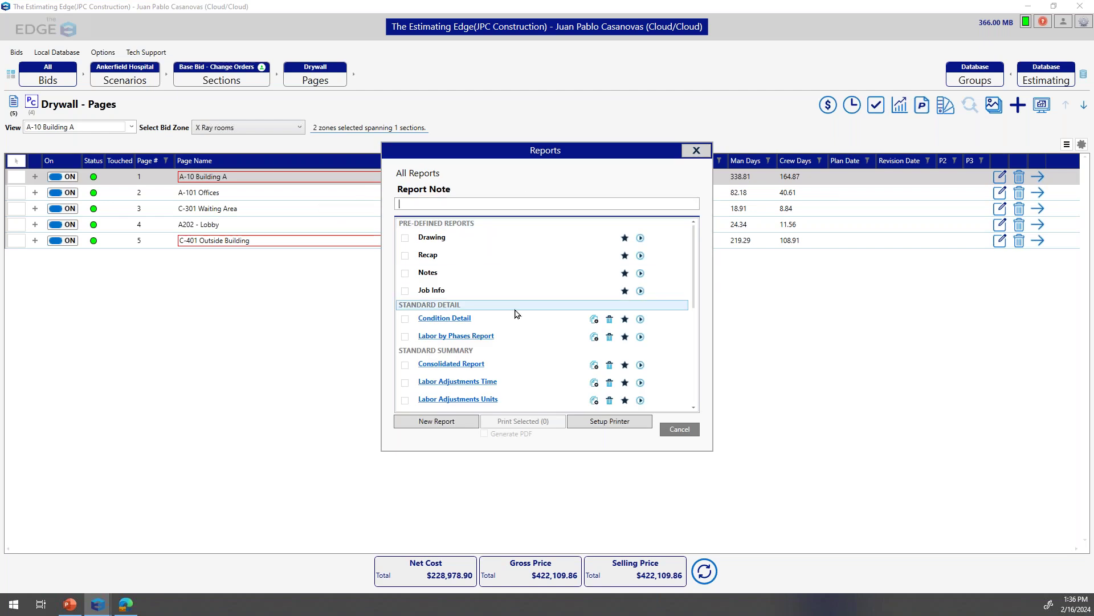
pyautogui.scroll(-2, 516, 313)
pyautogui.scroll(1, 524, 314)
pyautogui.scroll(1, 525, 314)
pyautogui.click(697, 151)
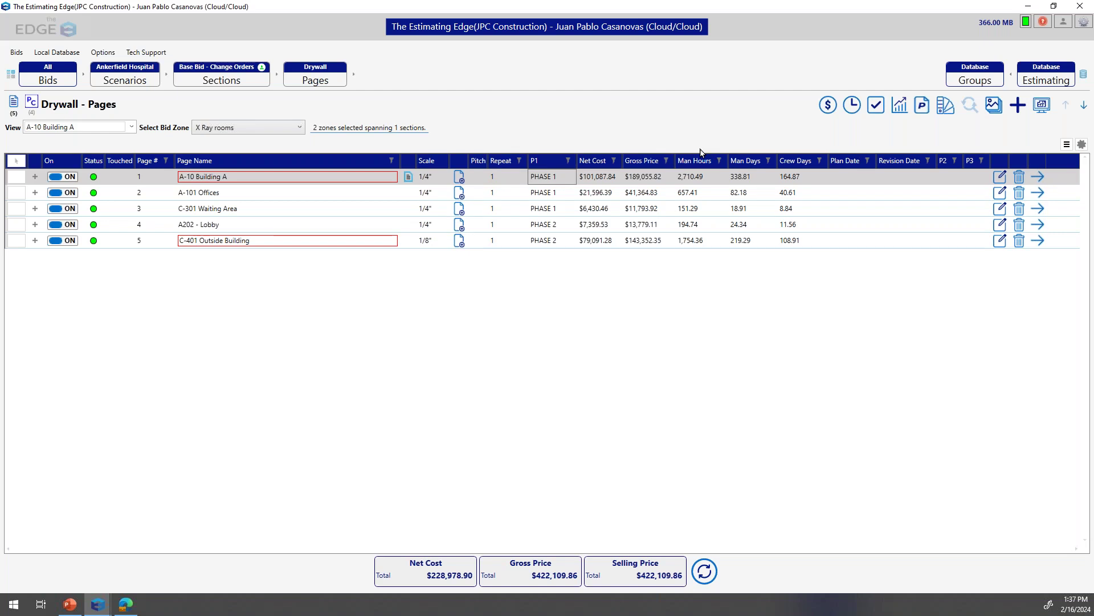
pyautogui.click(900, 105)
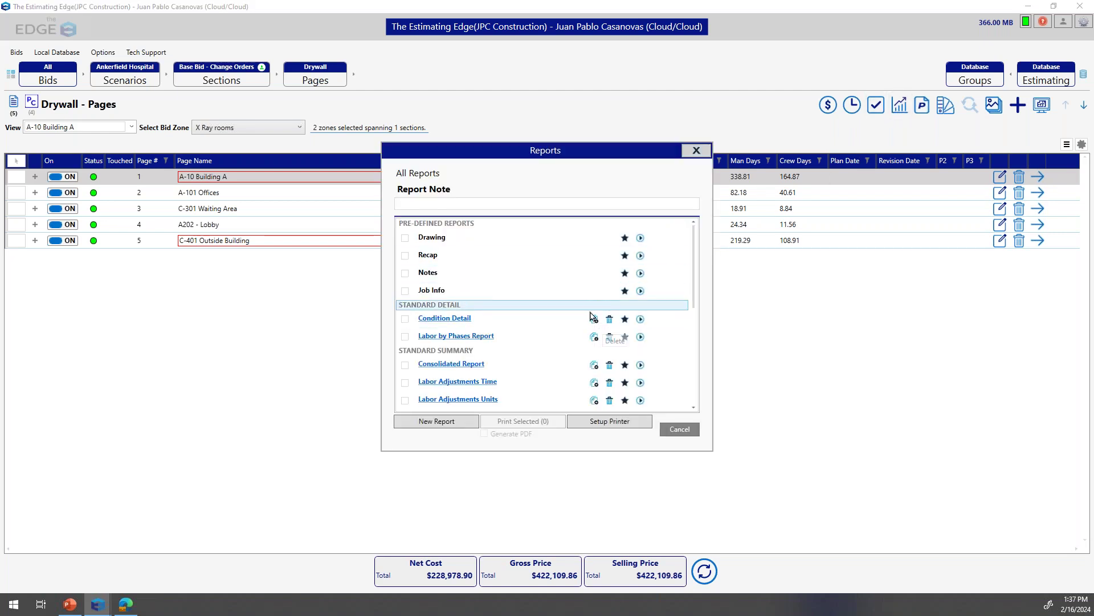